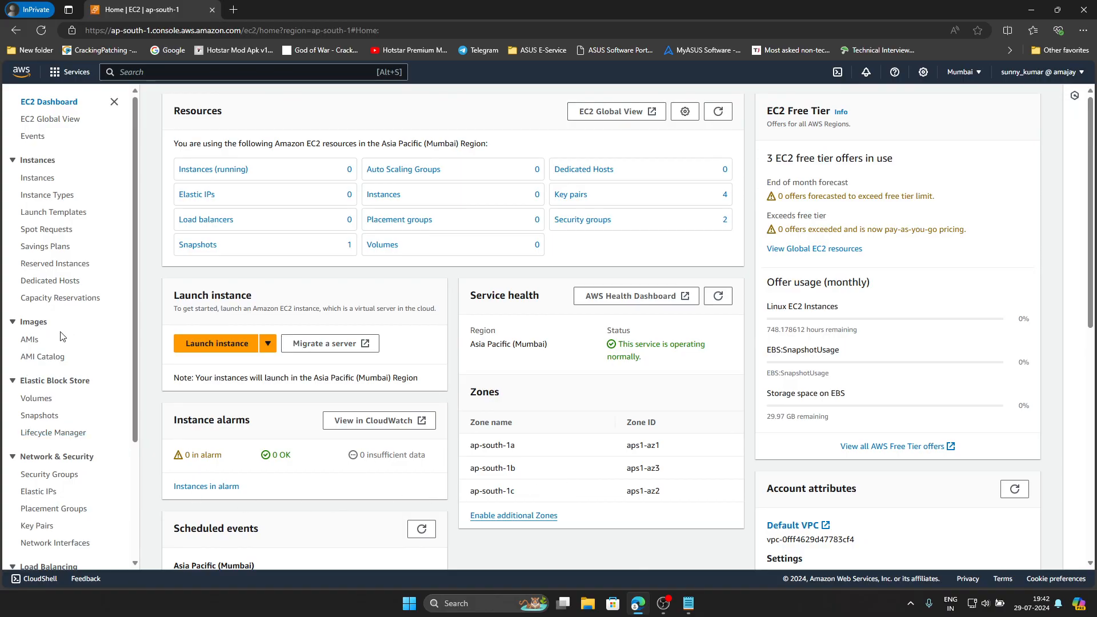
Start a new security group named ELB_firewall with the description HTTP
left_click(51, 476)
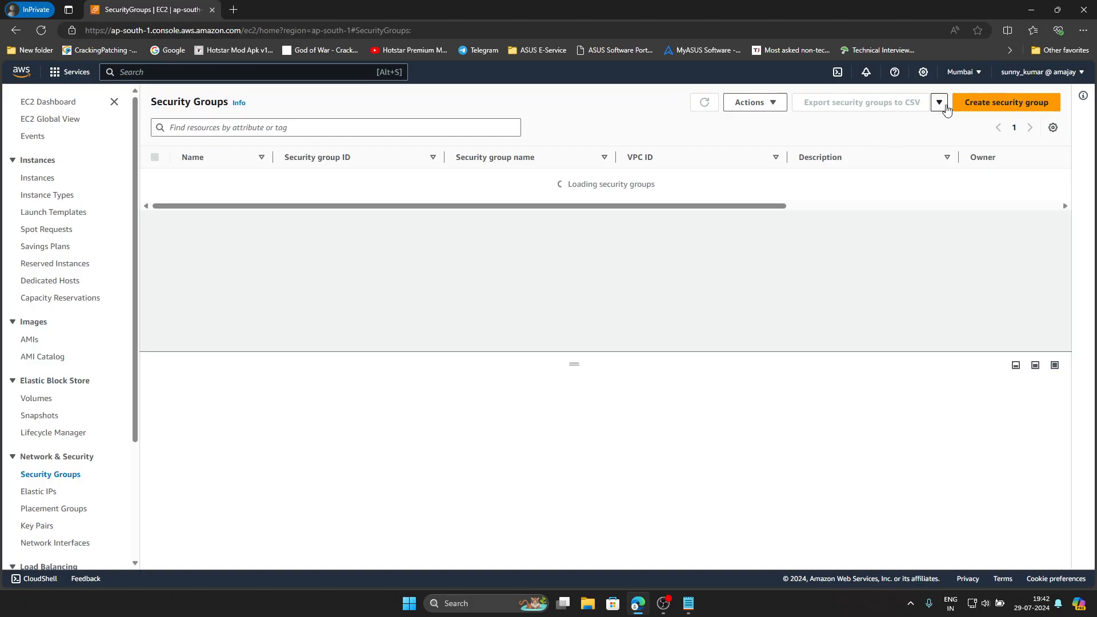
left_click(981, 103)
left_click(343, 240)
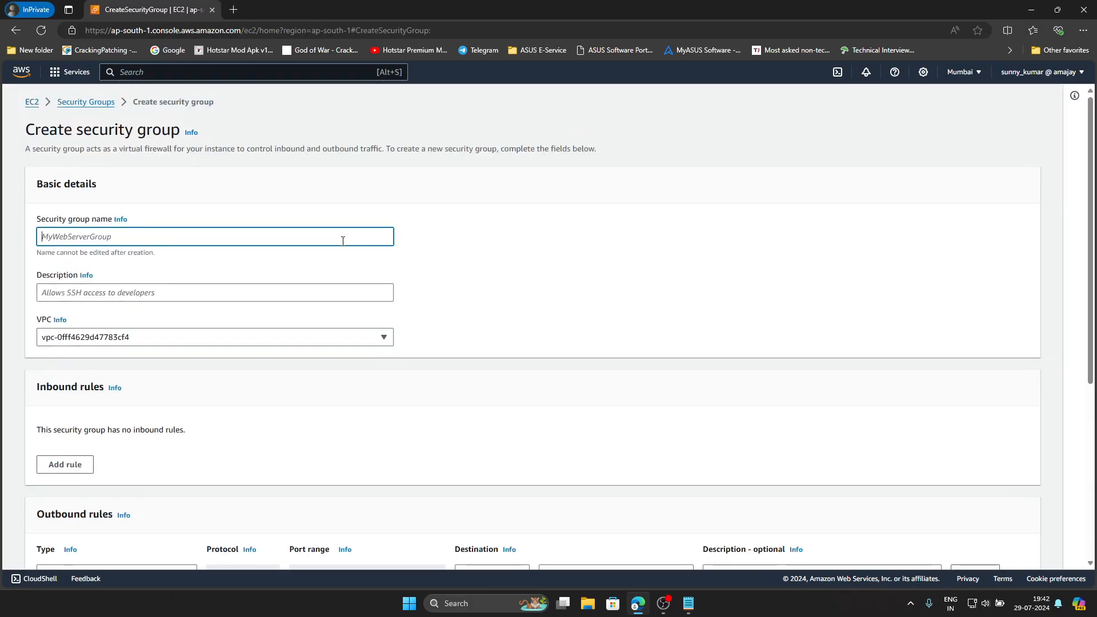
type("ELN")
key("BackSpace")
type("b")
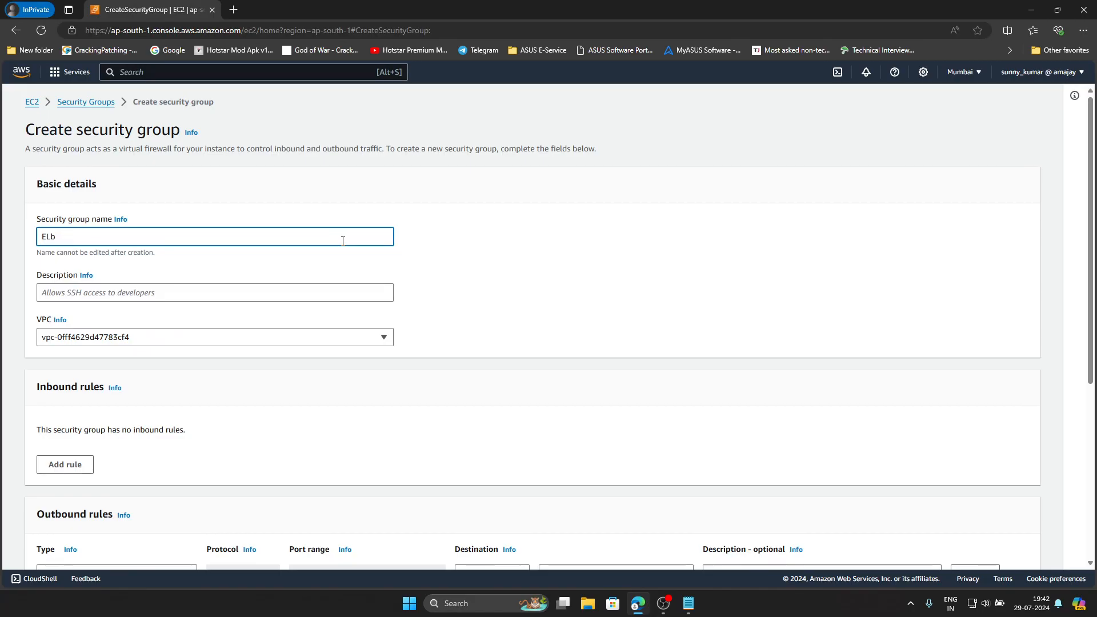
key("BackSpace")
type("B_firewall")
left_click(235, 297)
type("HTTP")
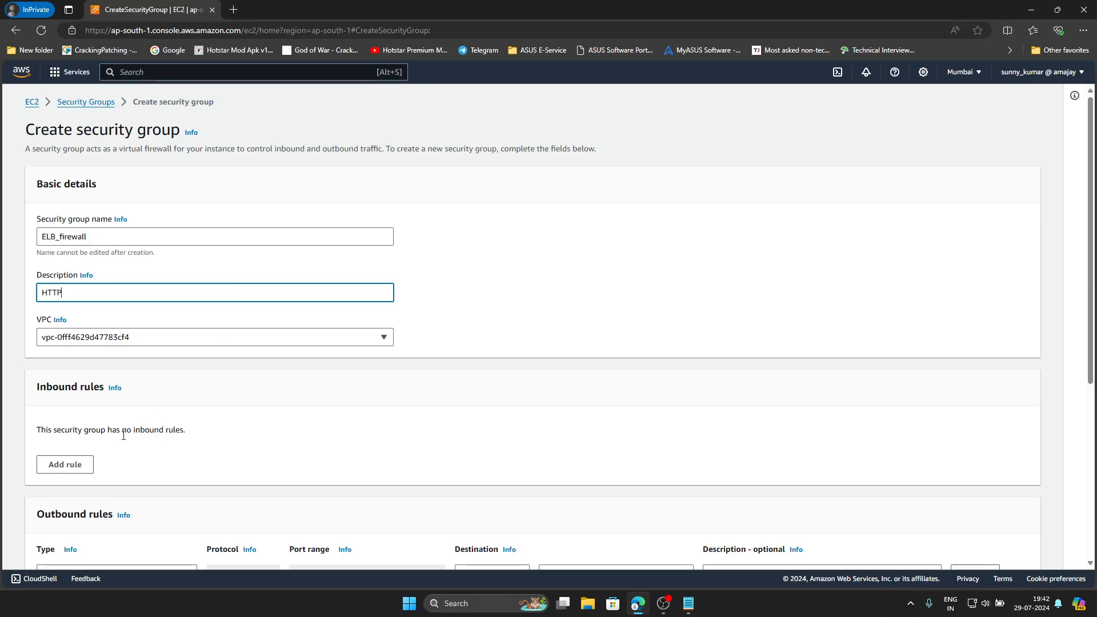
Add an inbound HTTP rule with source Anywhere-IPv4 and create the security group
left_click(65, 464)
scroll(157, 382, "down", 3)
left_click(164, 280)
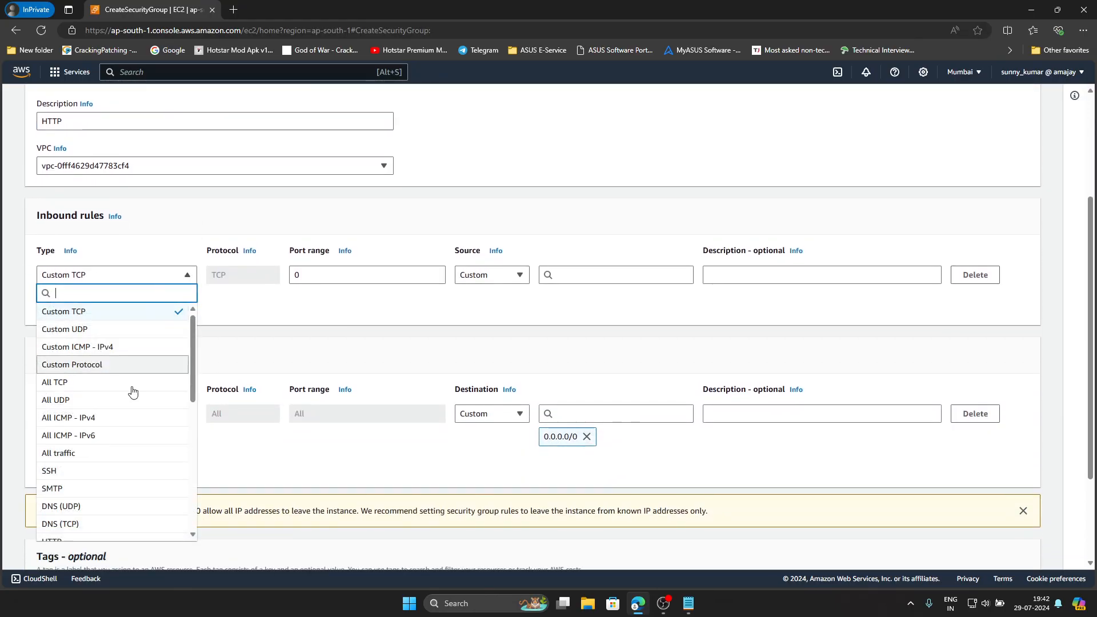
scroll(82, 466, "down", 3)
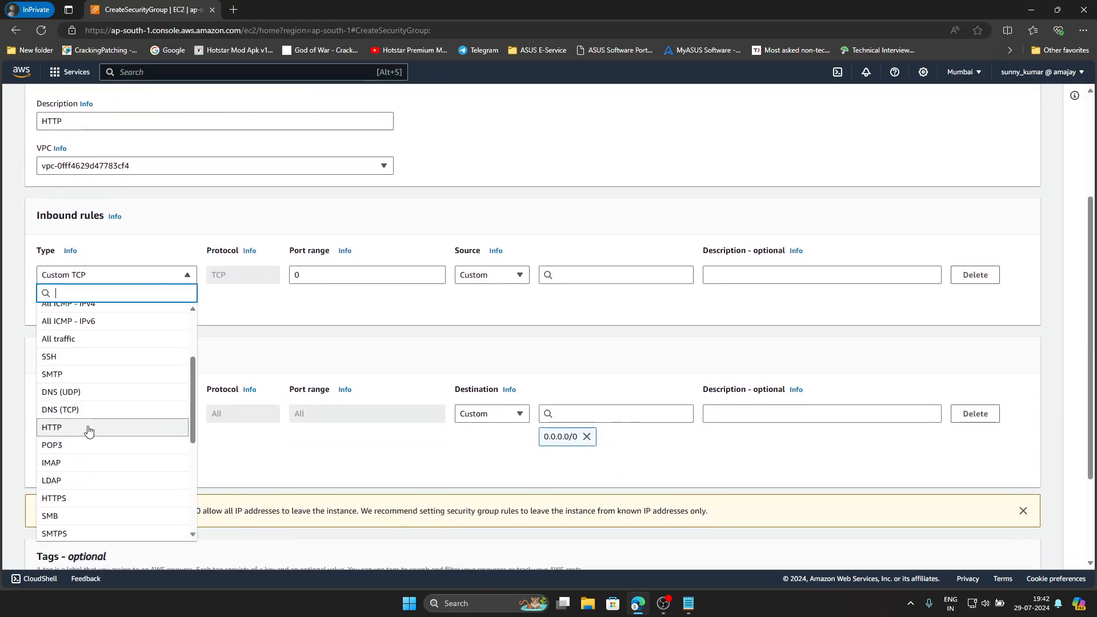
left_click(89, 427)
left_click(506, 280)
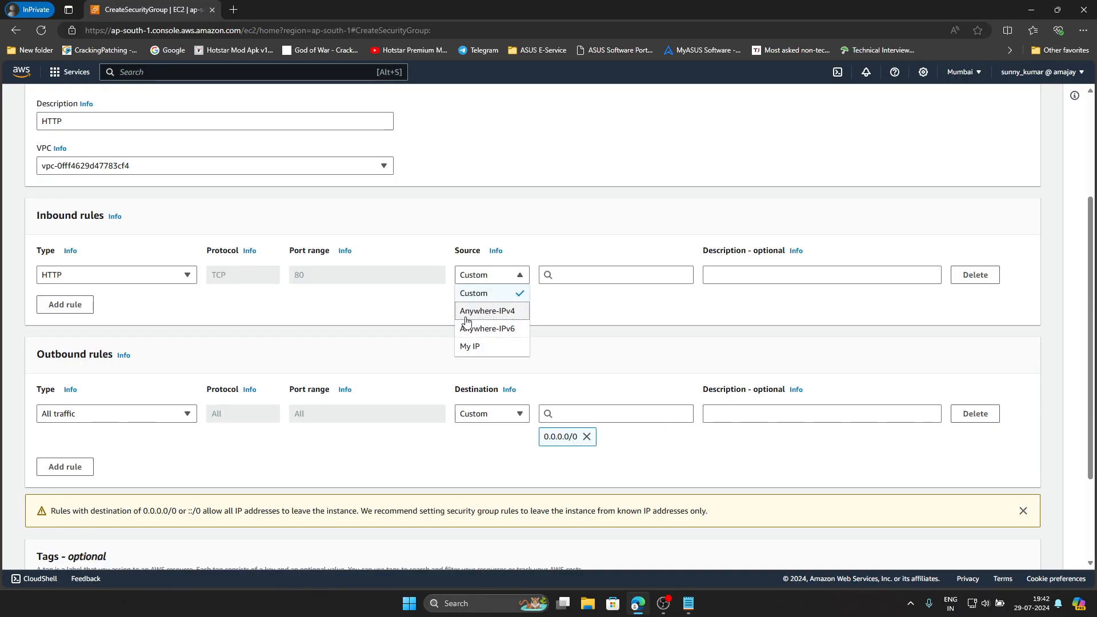
left_click(505, 313)
scroll(517, 313, "down", 3)
left_click(980, 551)
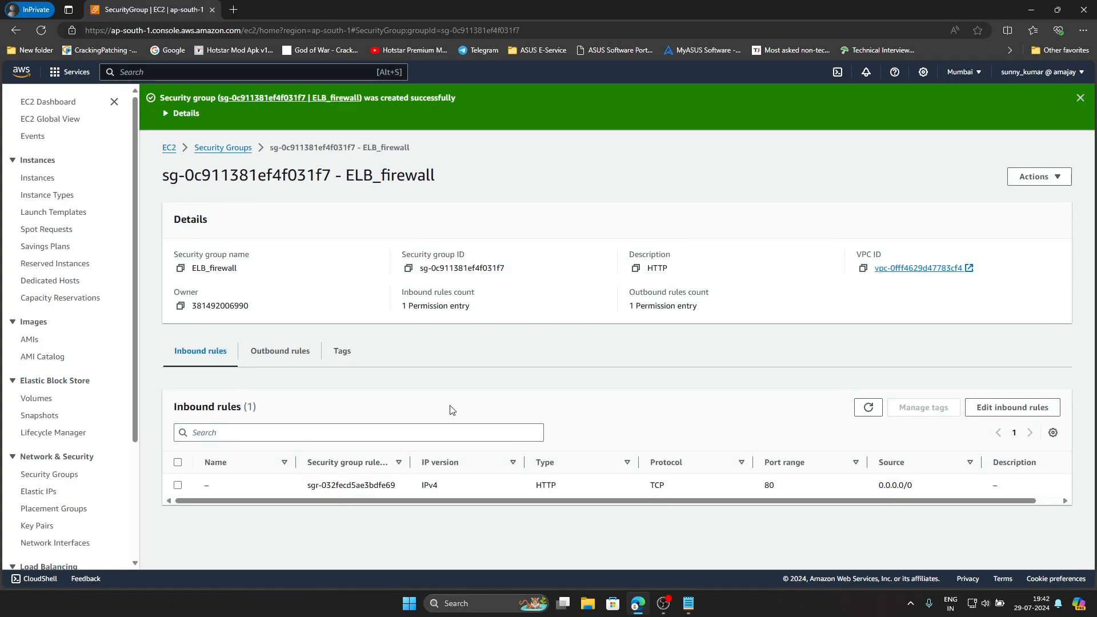
Start a new target group for instances named ELB_Target and try to continue to target registration
scroll(62, 343, "down", 3)
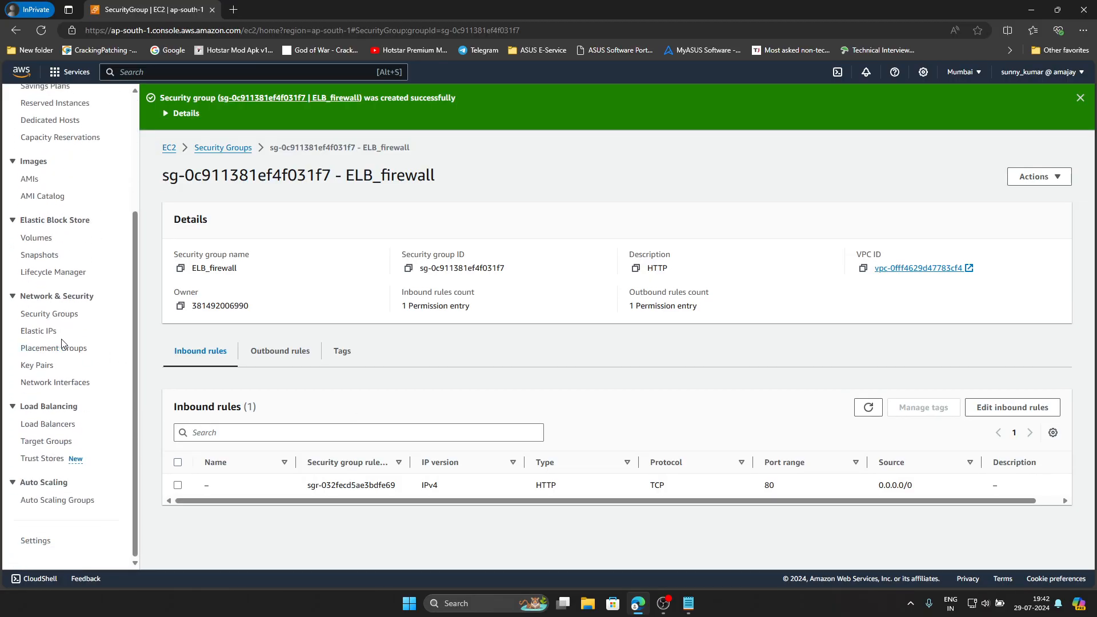
left_click(55, 447)
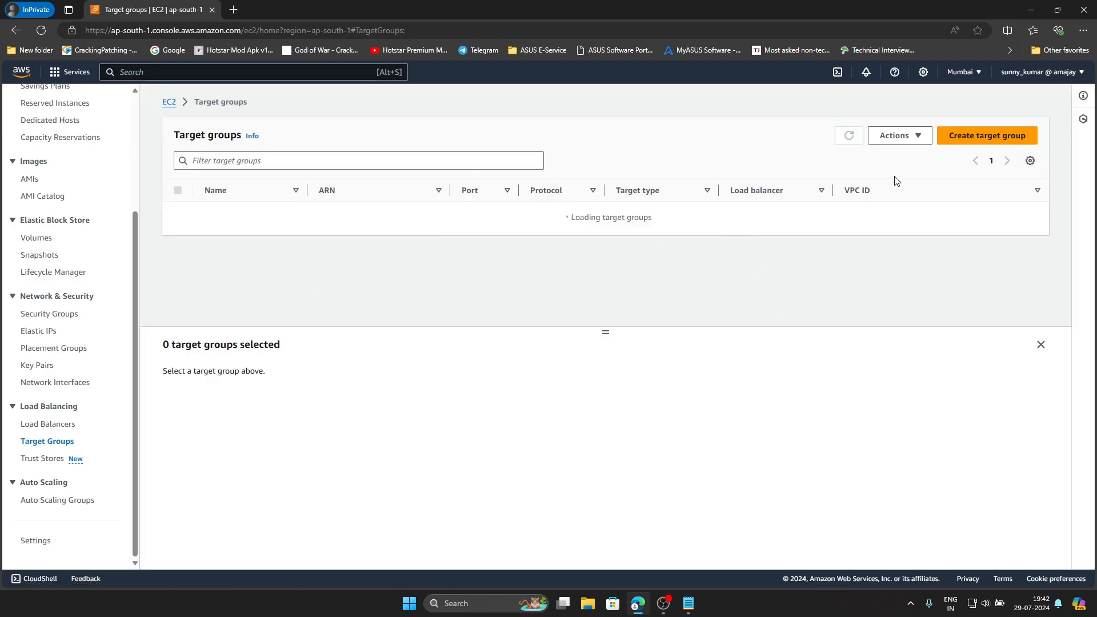
left_click(965, 143)
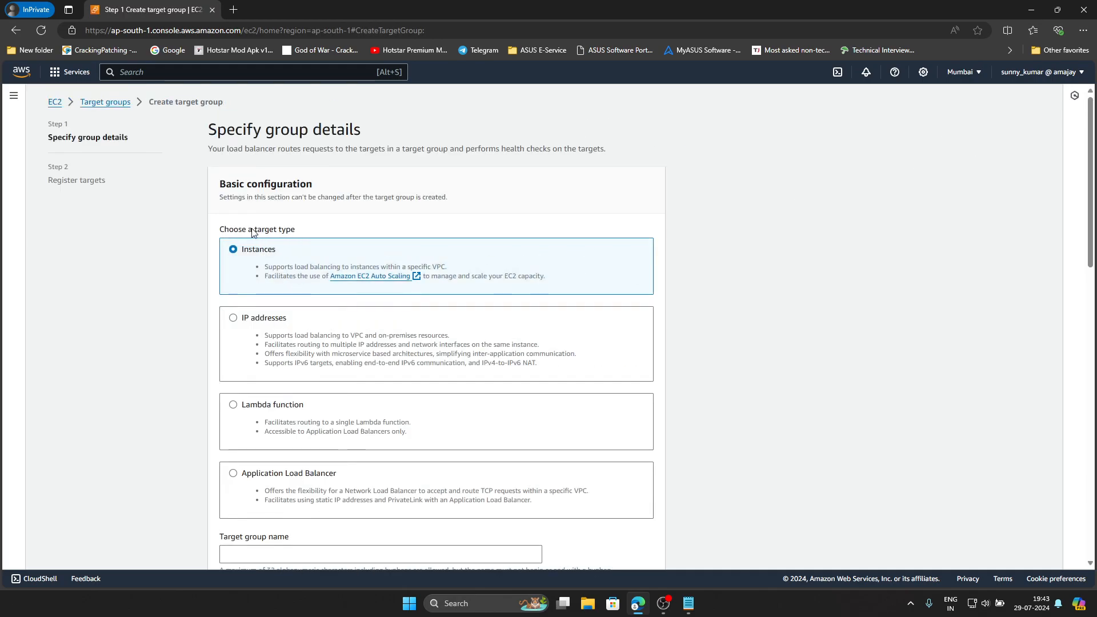
scroll(641, 289, "down", 3)
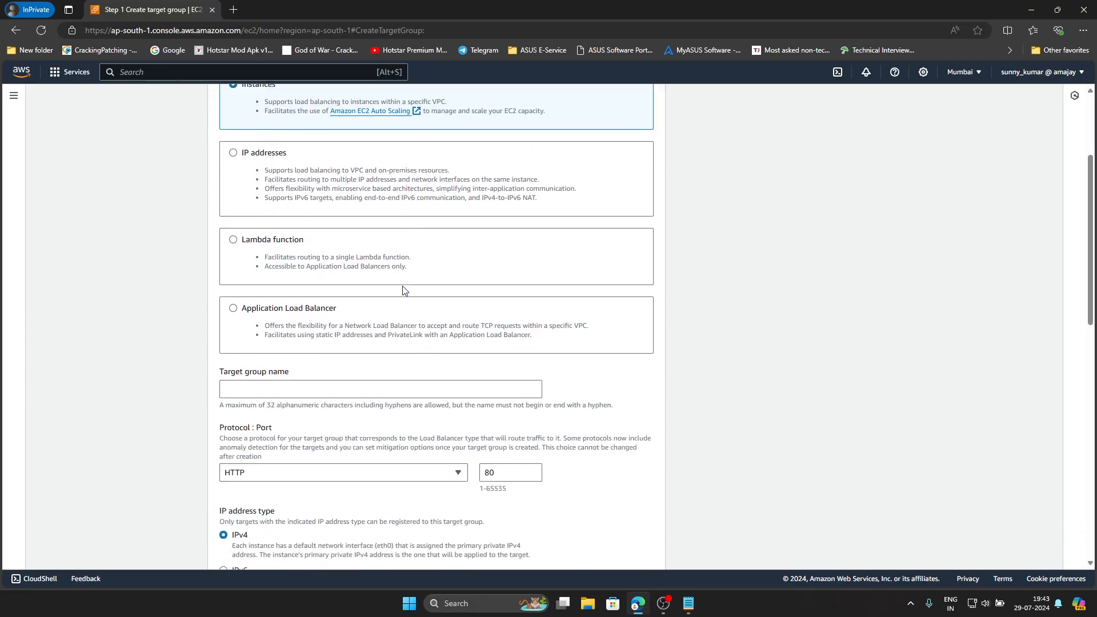
left_click(308, 382)
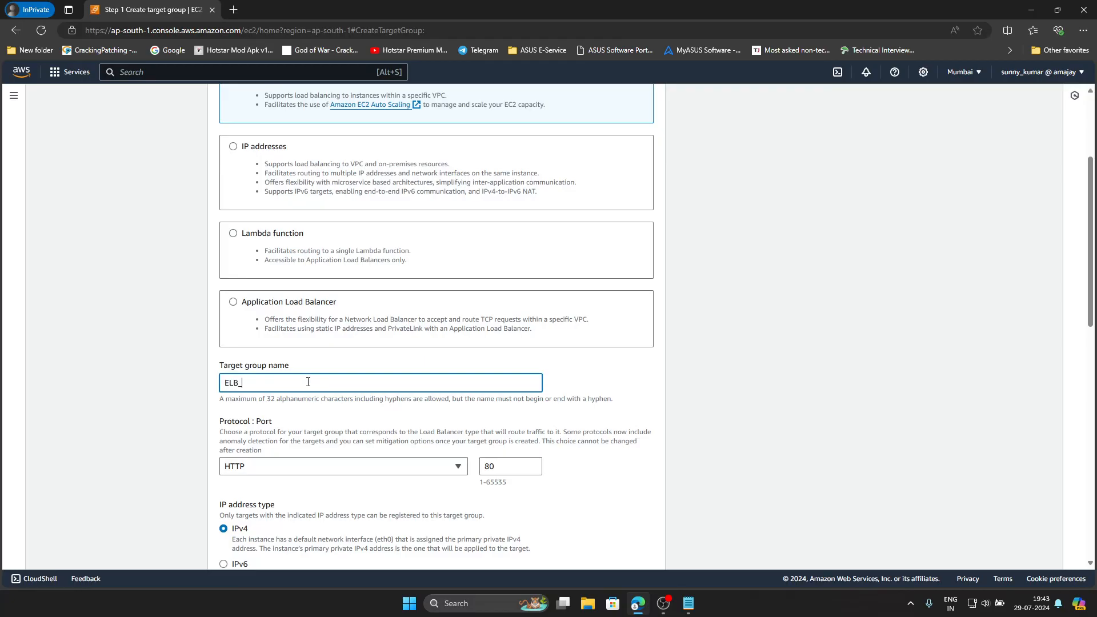
type("ELB_Tar")
scroll(309, 382, "down", 3)
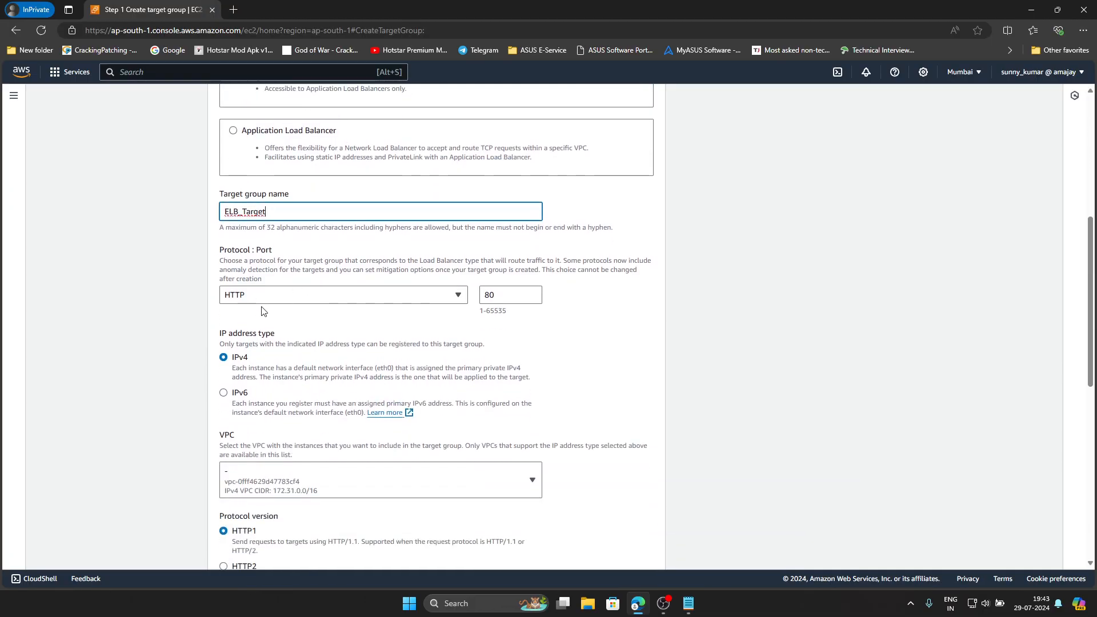
scroll(265, 310, "down", 1)
scroll(265, 311, "down", 1)
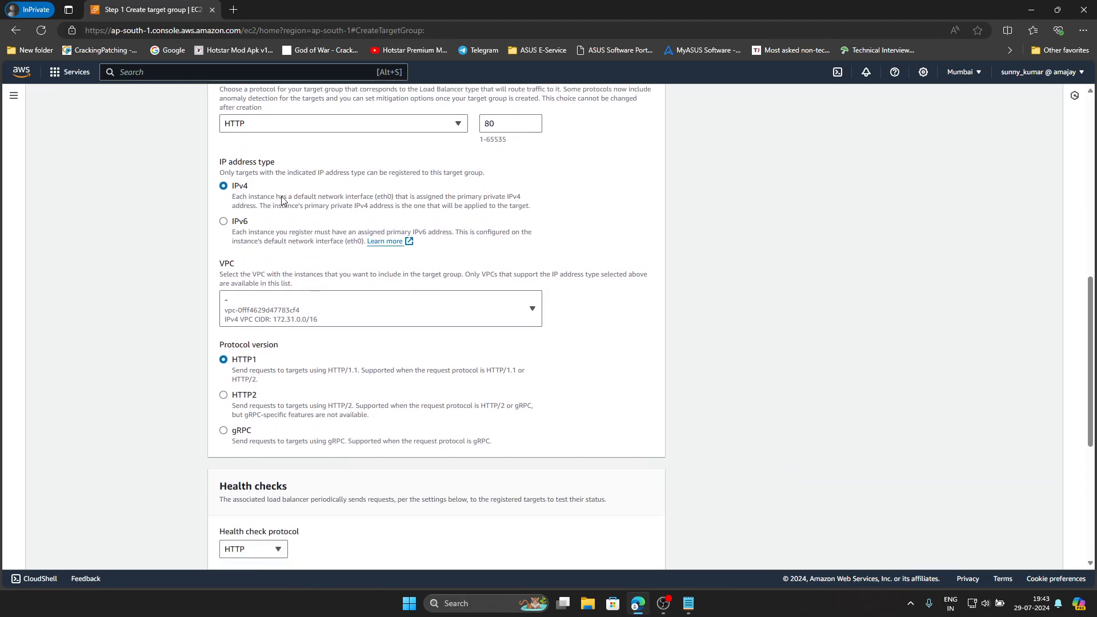
scroll(287, 213, "down", 2)
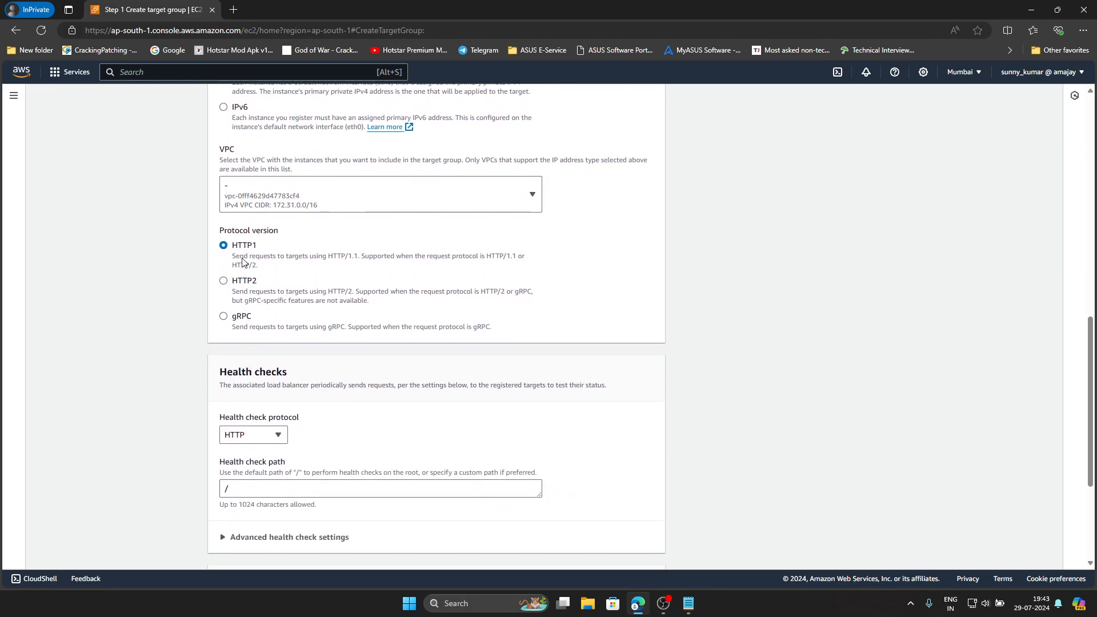
scroll(431, 336, "down", 3)
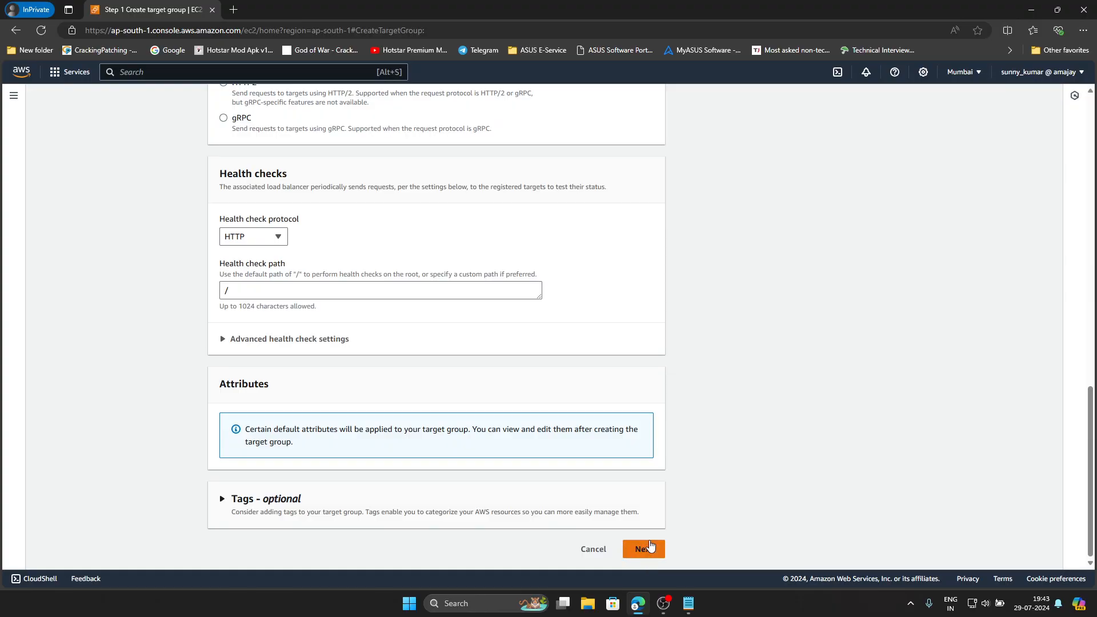
Change the target group name to ELB-Target and continue to target registration
scroll(649, 553, "up", 1)
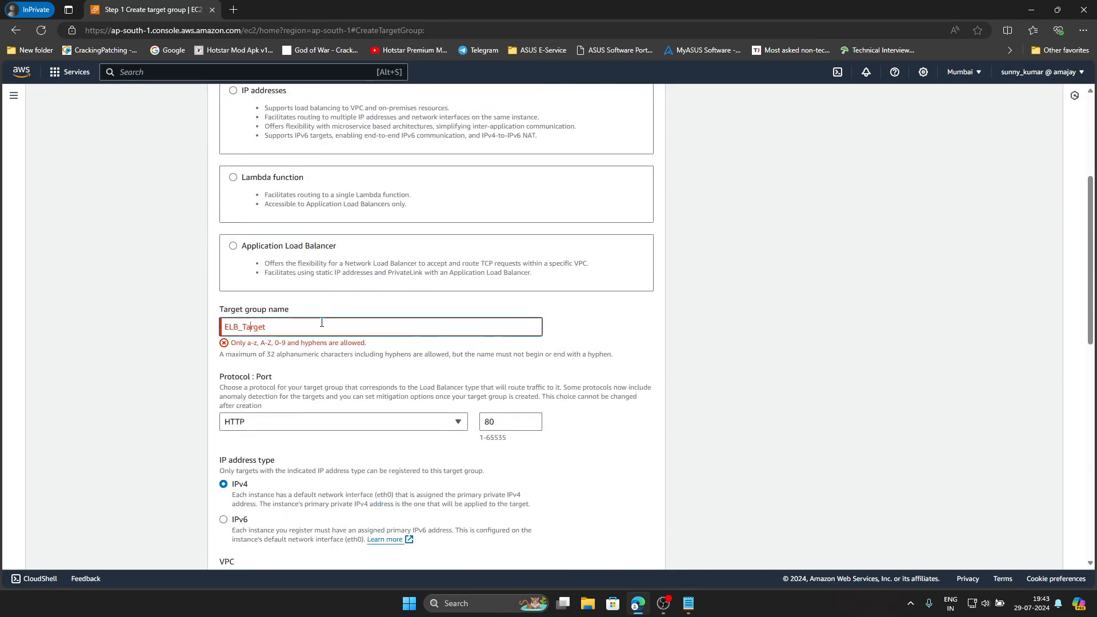
key("BackSpace")
type("-")
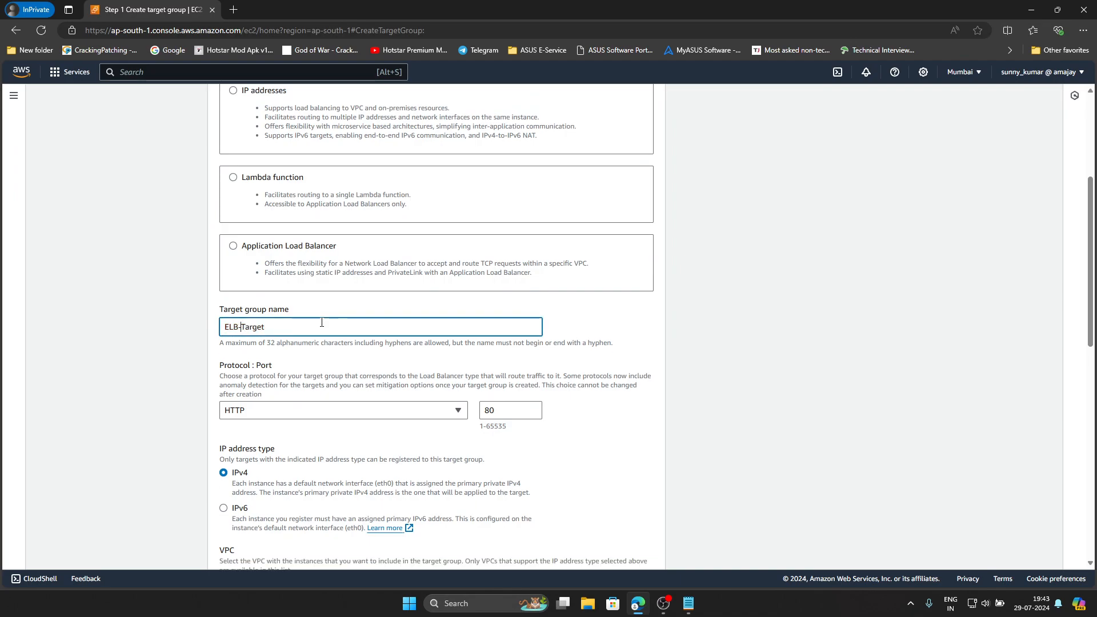
scroll(322, 323, "down", 10)
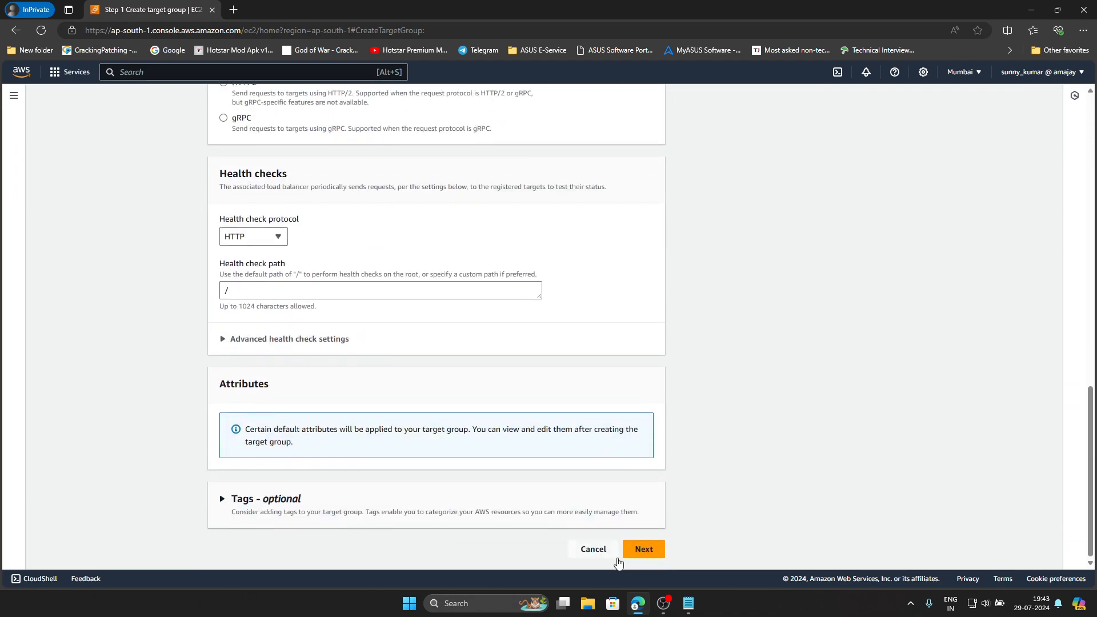
left_click(642, 548)
Create the target group without registering any instances
scroll(371, 303, "down", 3)
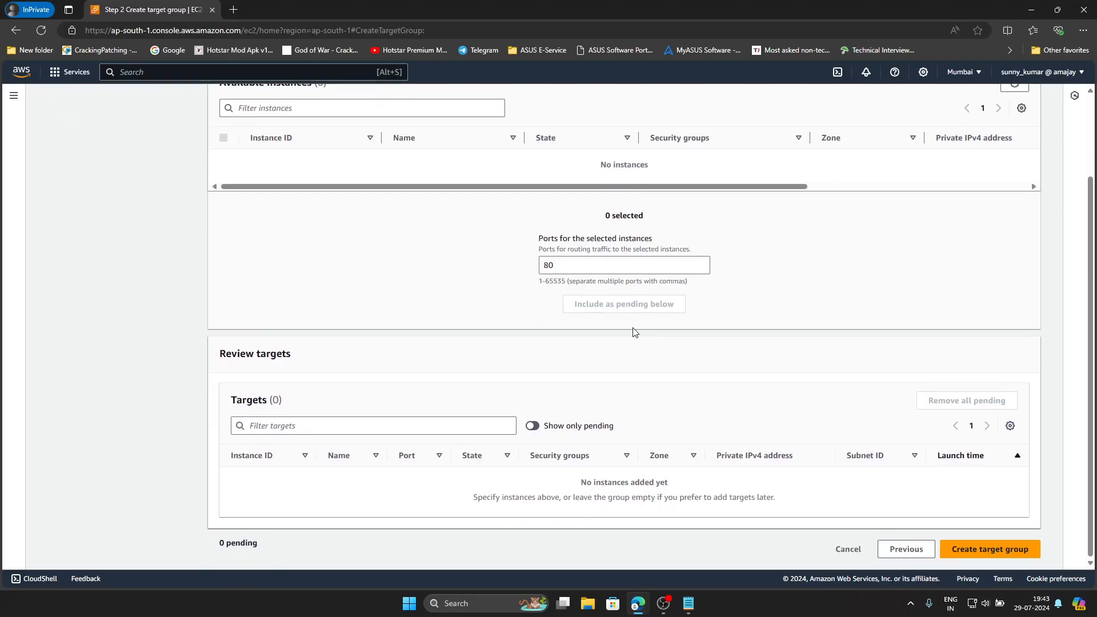
scroll(375, 329, "up", 3)
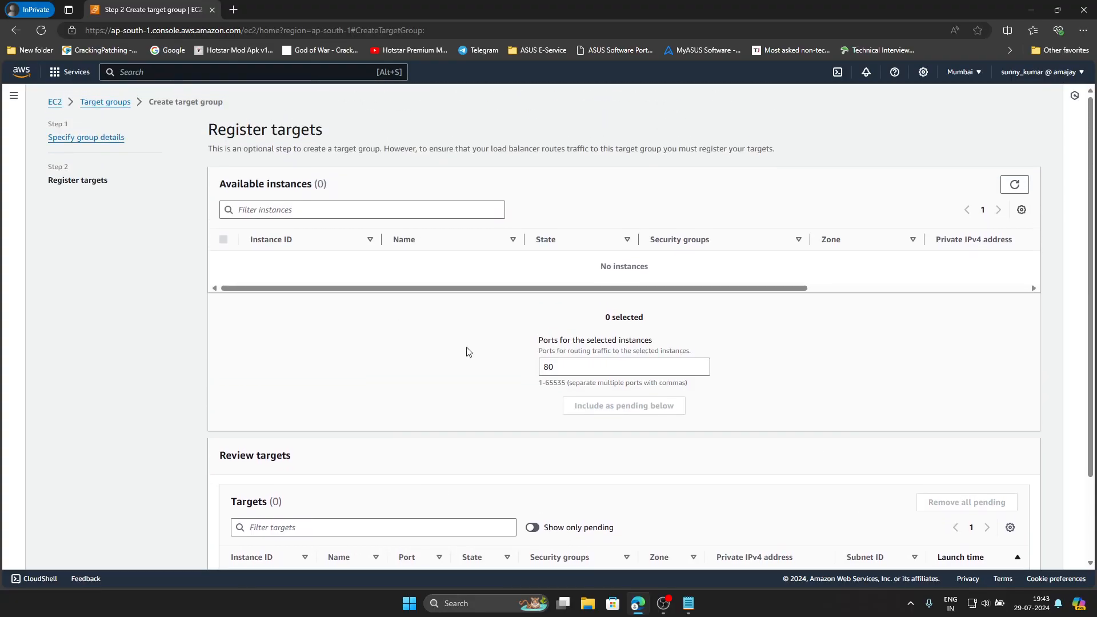
scroll(794, 347, "down", 3)
left_click(982, 549)
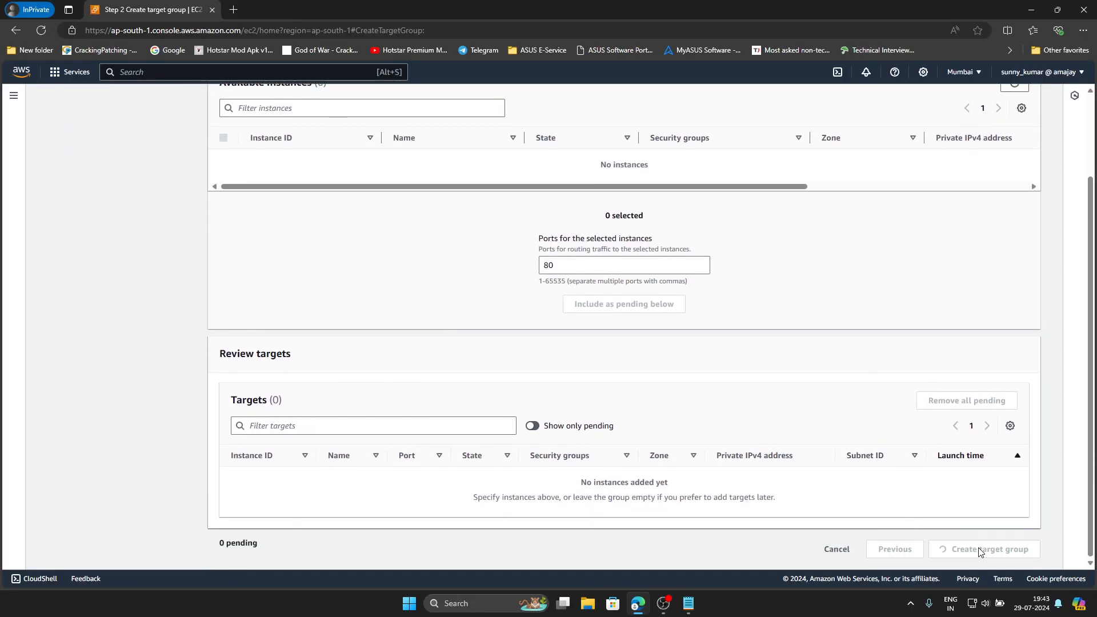
Start a new Application Load Balancer and name it ELB
scroll(409, 331, "down", 2)
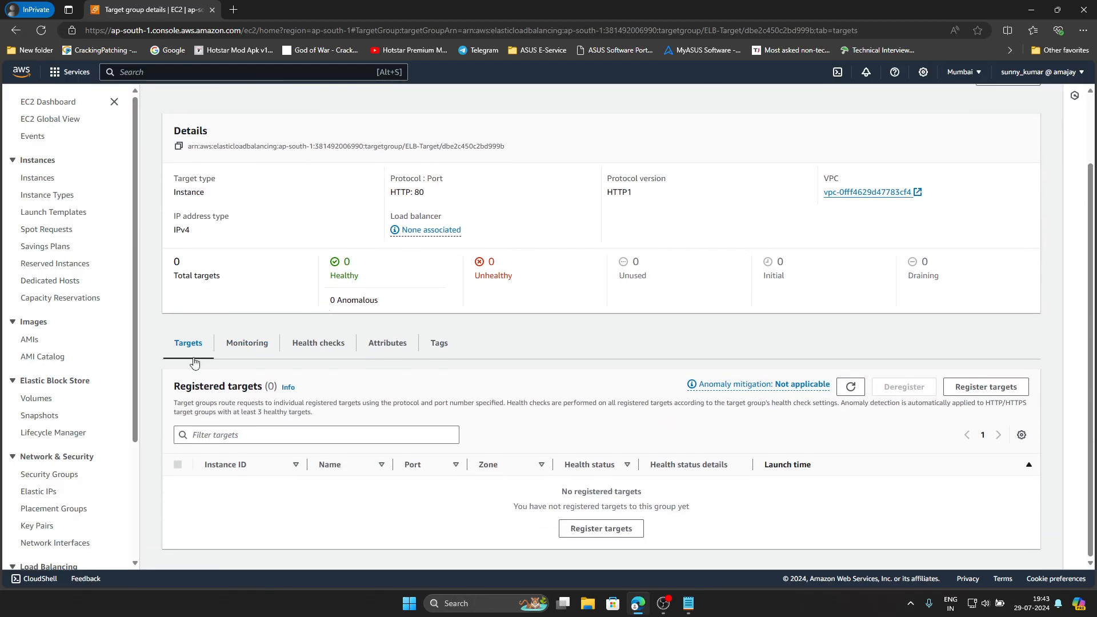
scroll(106, 348, "down", 1)
scroll(117, 337, "down", 3)
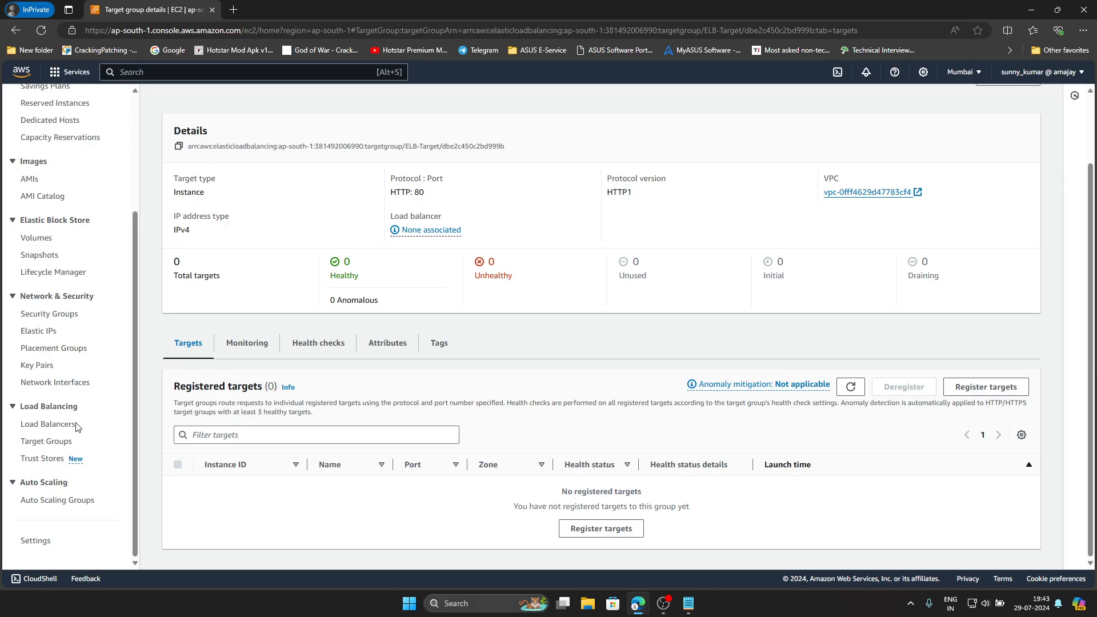
left_click(69, 425)
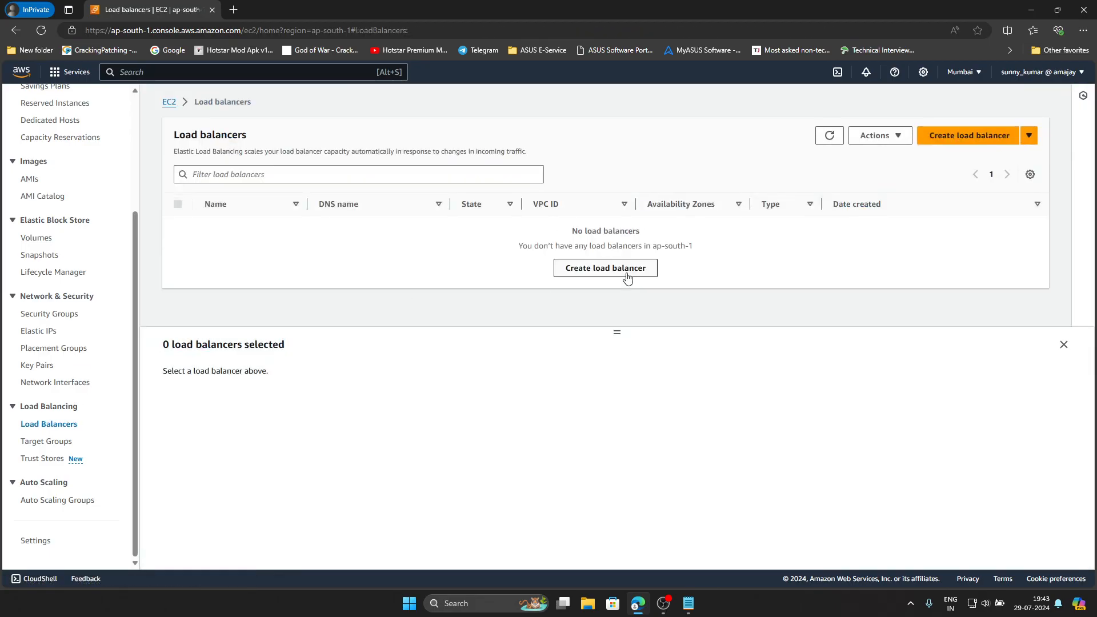
left_click(614, 273)
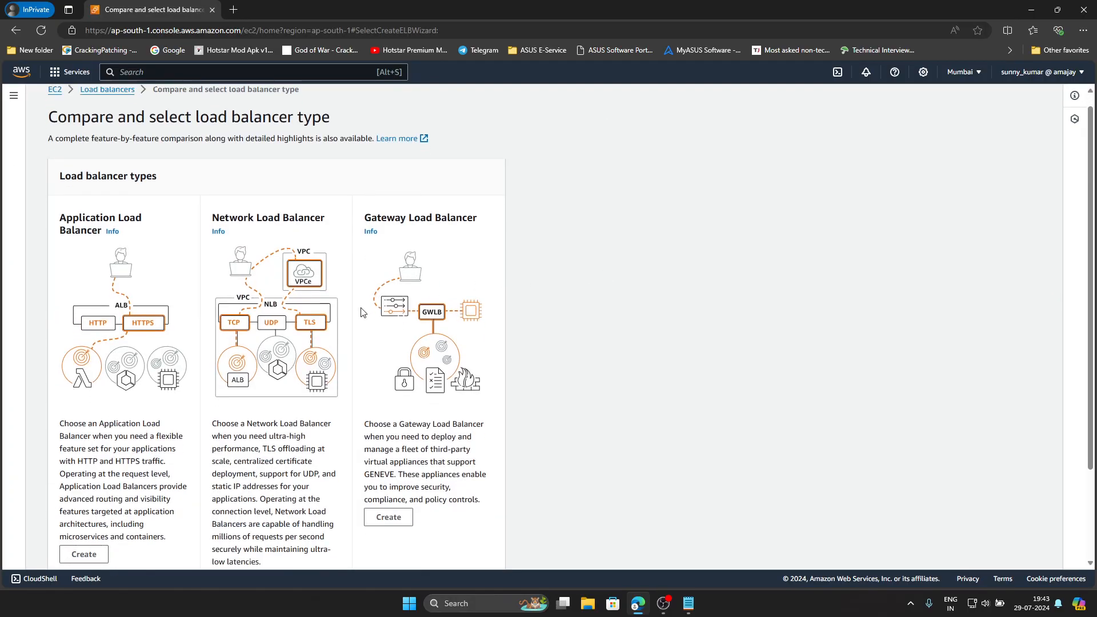
scroll(360, 312, "down", 2)
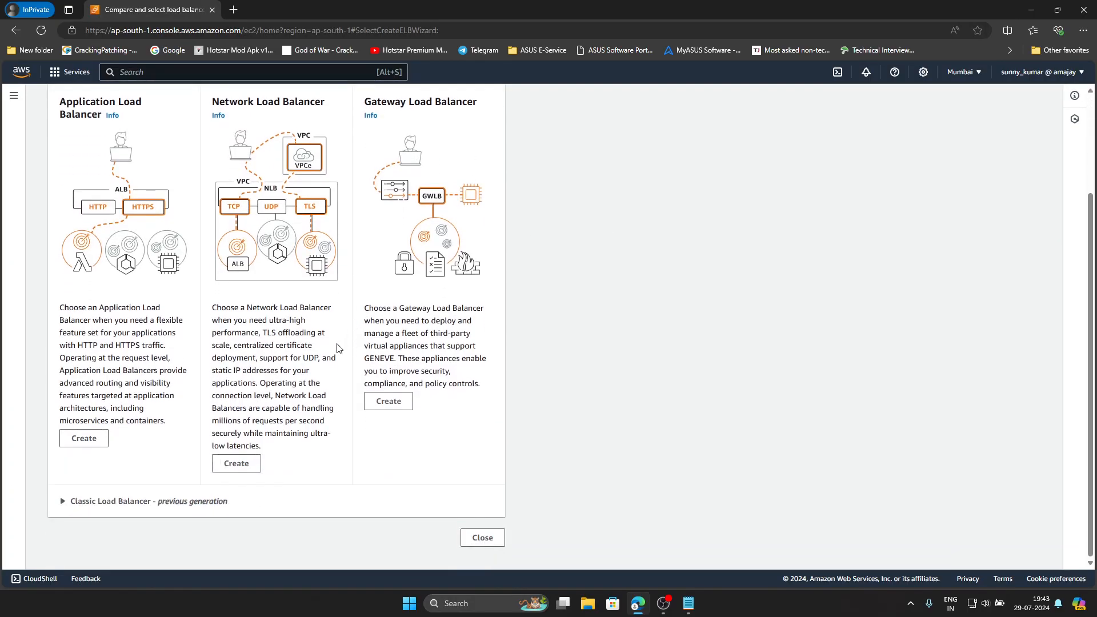
left_click(85, 440)
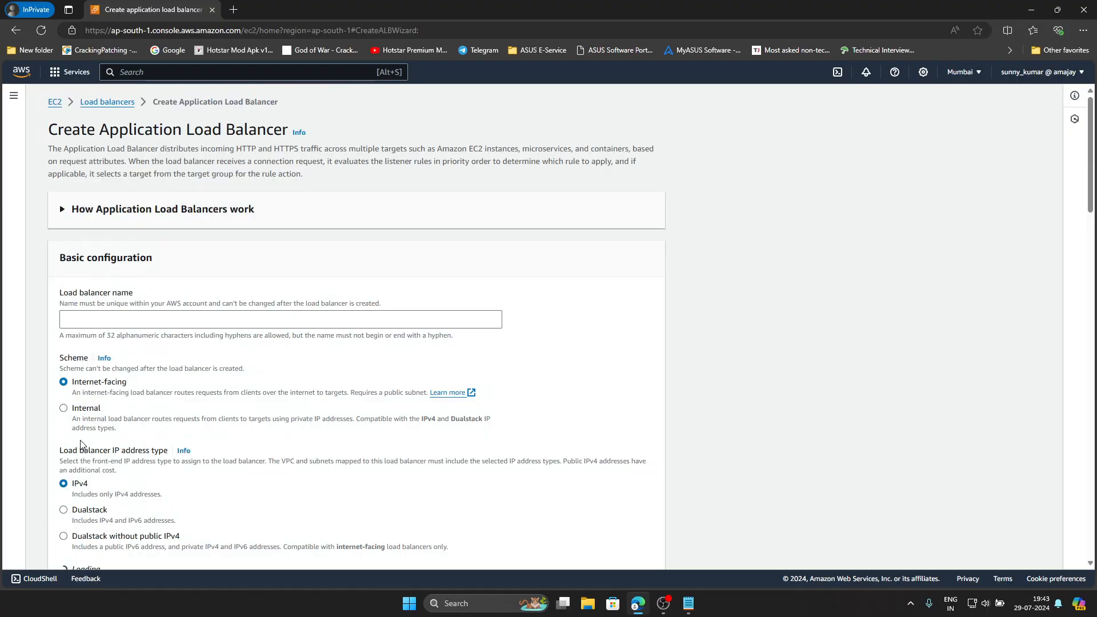
left_click(188, 324)
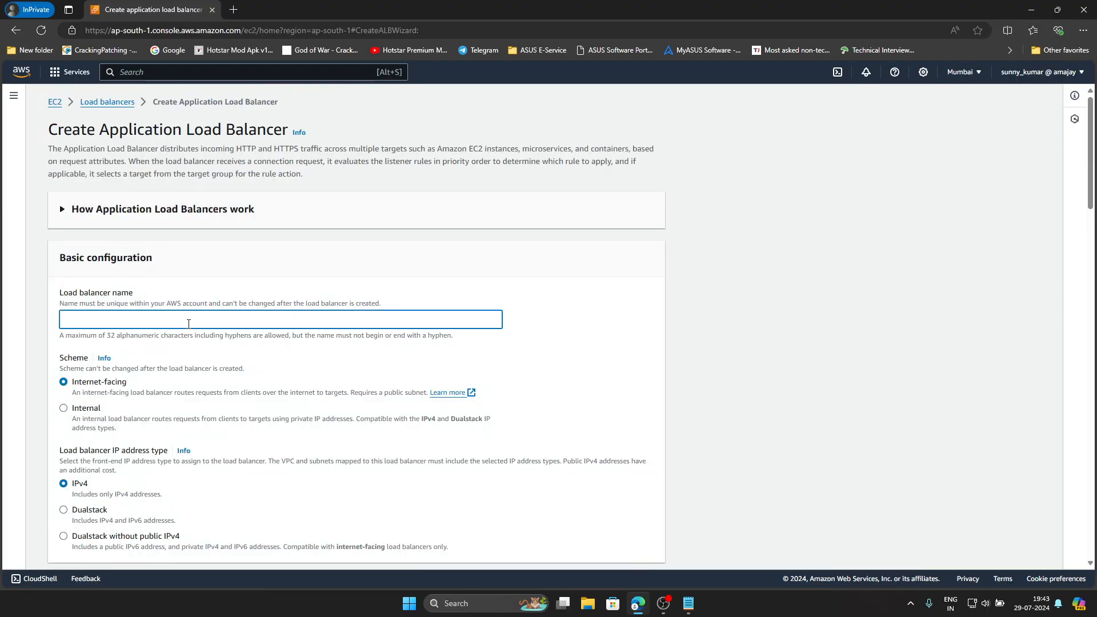
type("ELB")
Map the load balancer to the ap-south-1a, ap-south-1b and ap-south-1c Availability Zones, keeping the internet-facing scheme and IPv4
scroll(120, 311, "down", 2)
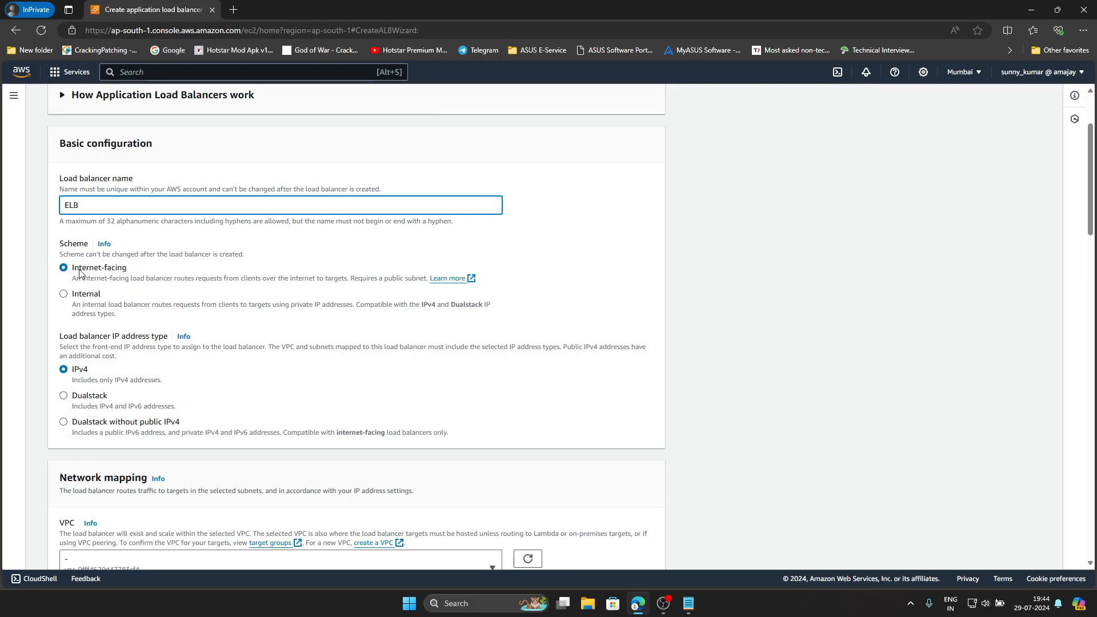
scroll(141, 277, "down", 2)
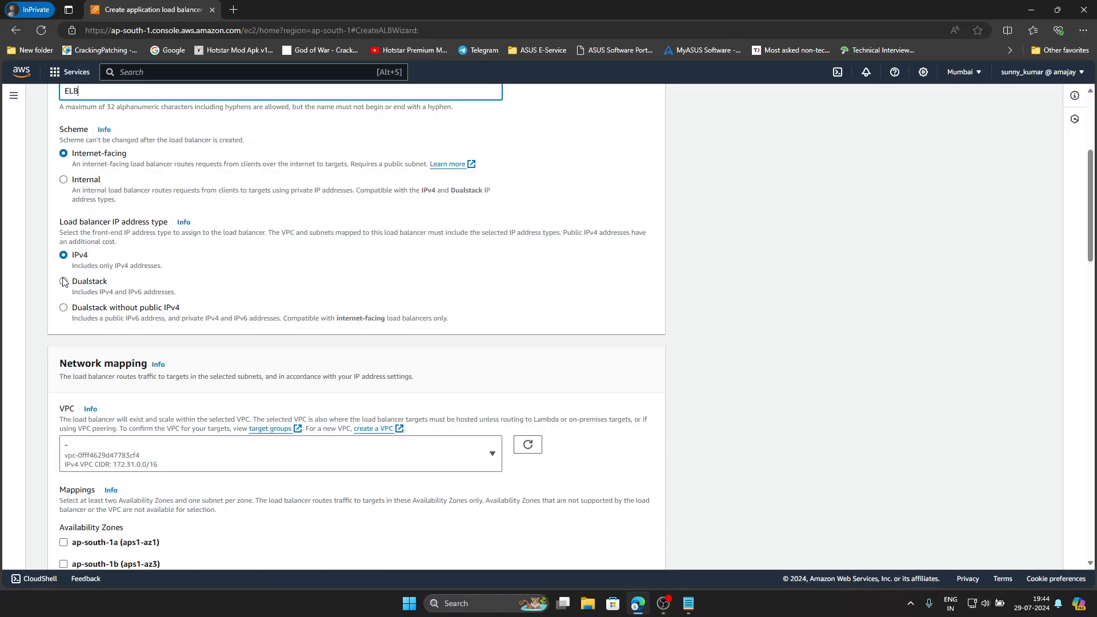
scroll(117, 262, "down", 2)
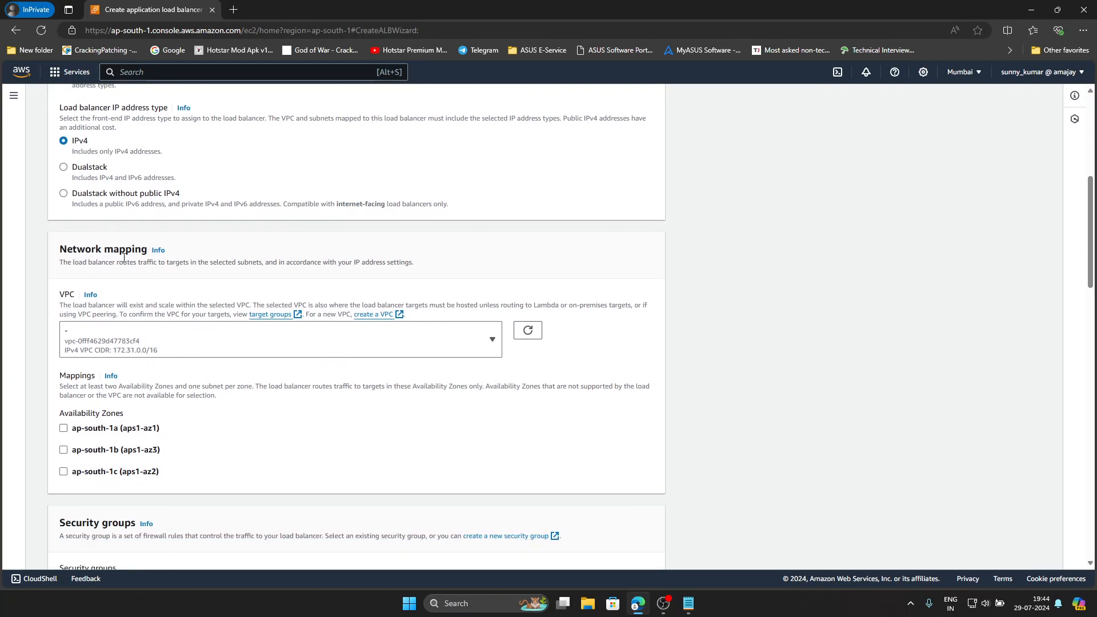
scroll(142, 320, "down", 2)
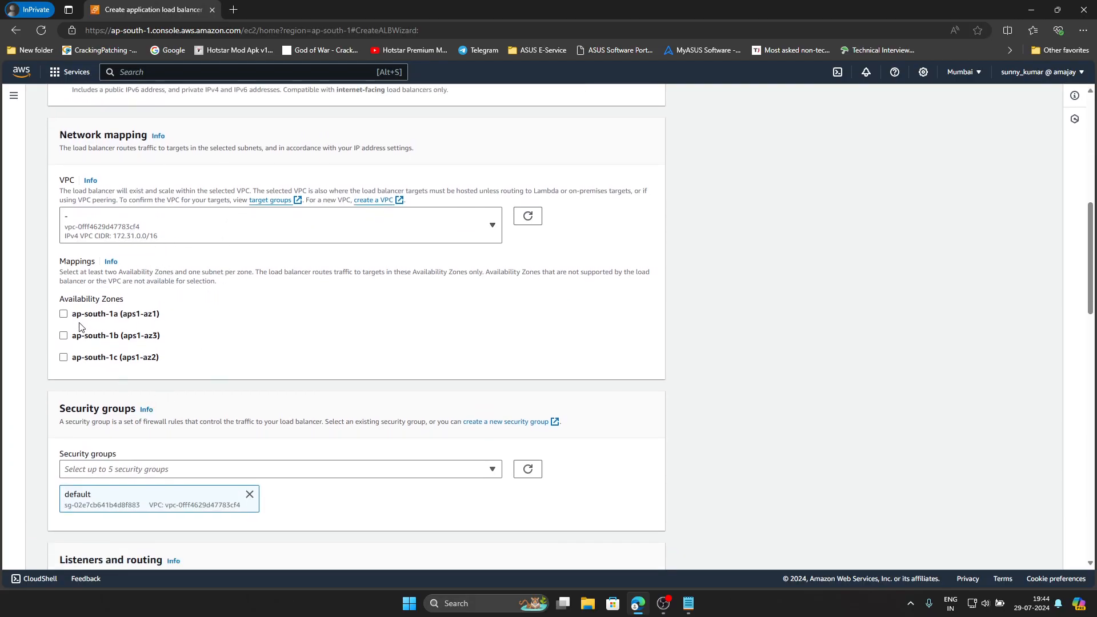
left_click(63, 314)
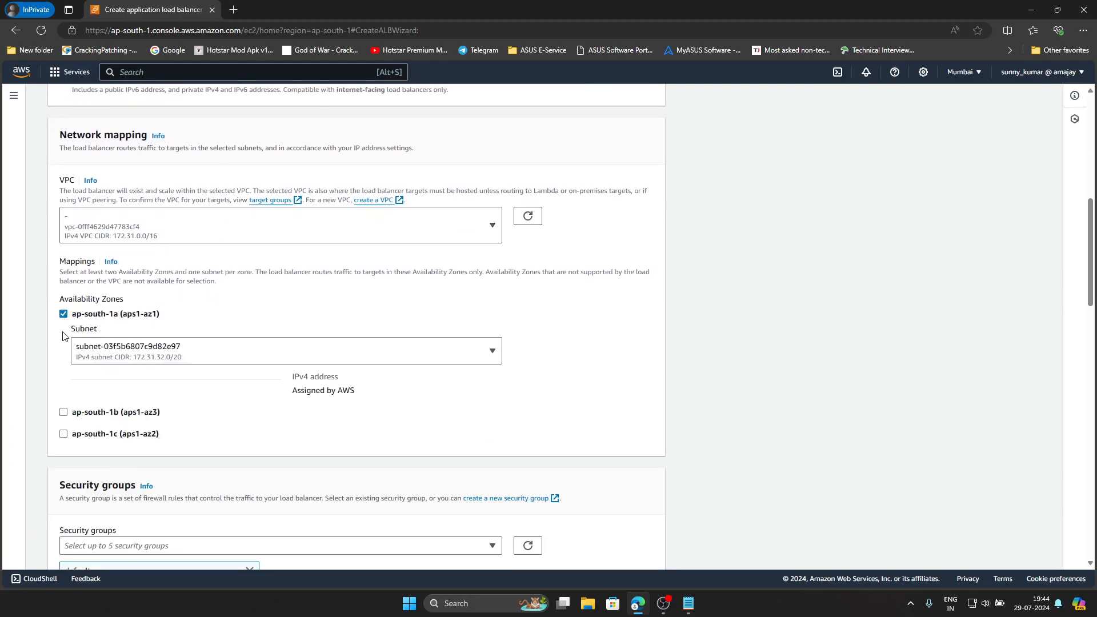
left_click(63, 412)
scroll(64, 377, "down", 3)
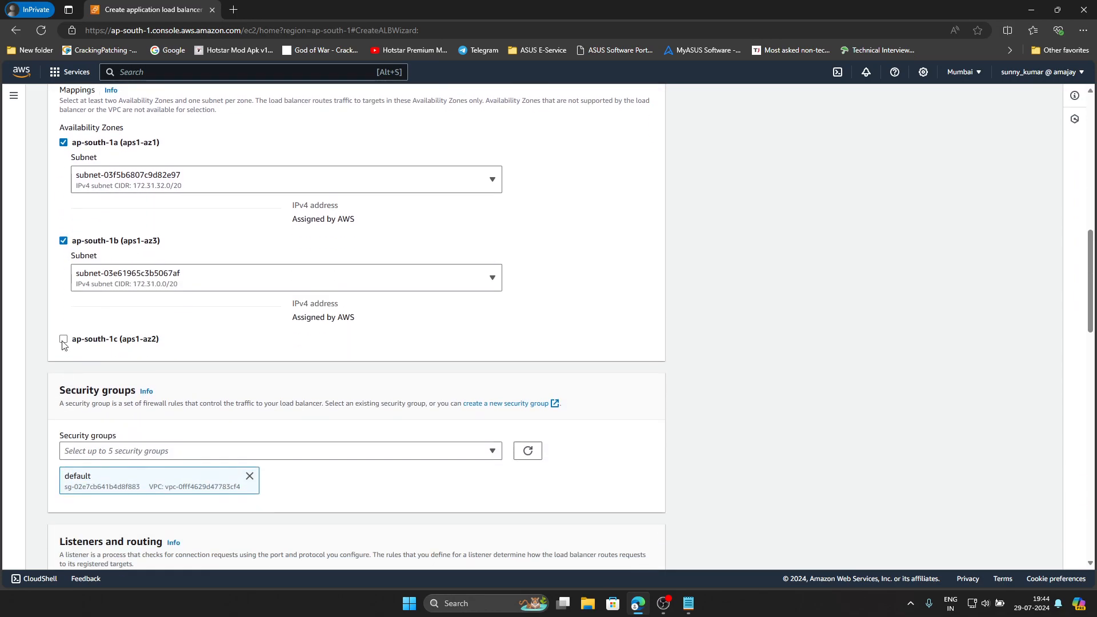
left_click(63, 341)
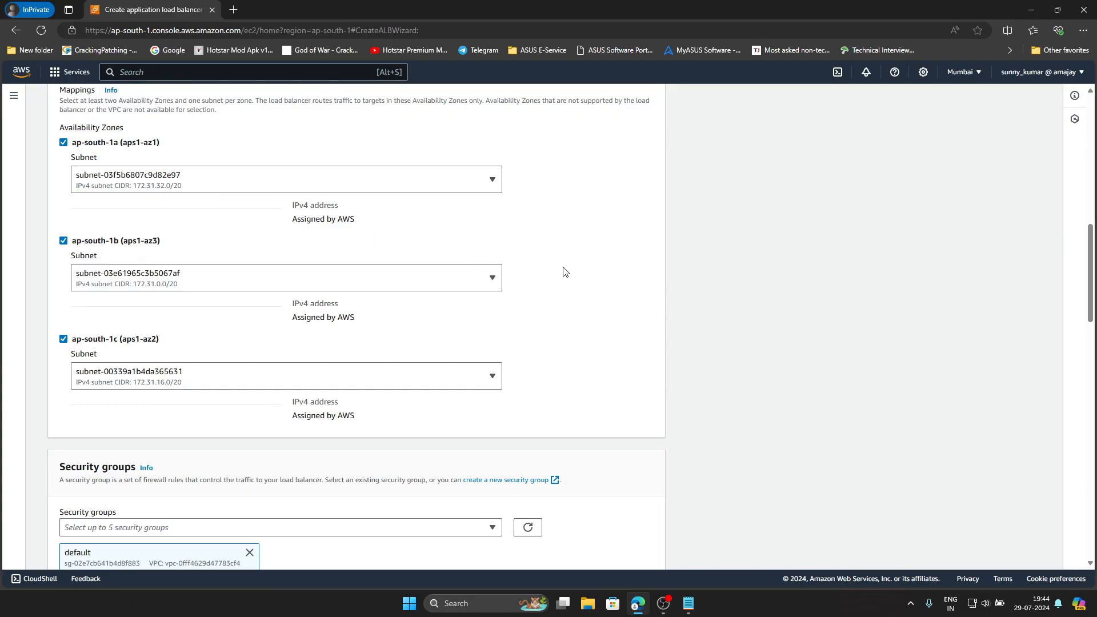
Replace the load balancer's default security group with ELB_firewall
scroll(519, 279, "down", 2)
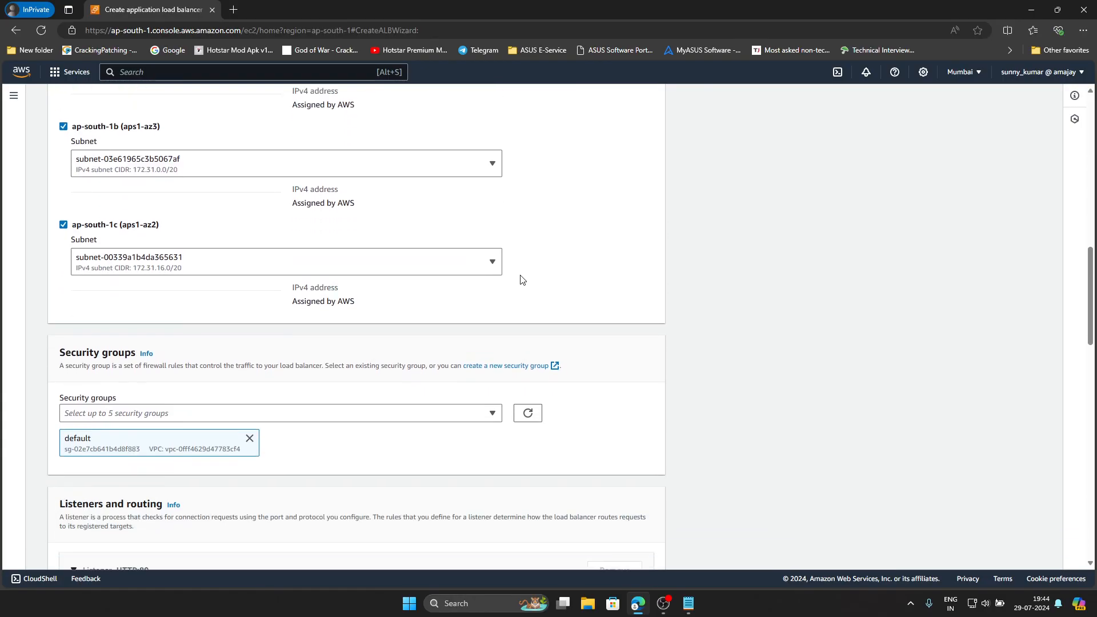
scroll(252, 260, "up", 2)
scroll(214, 263, "down", 5)
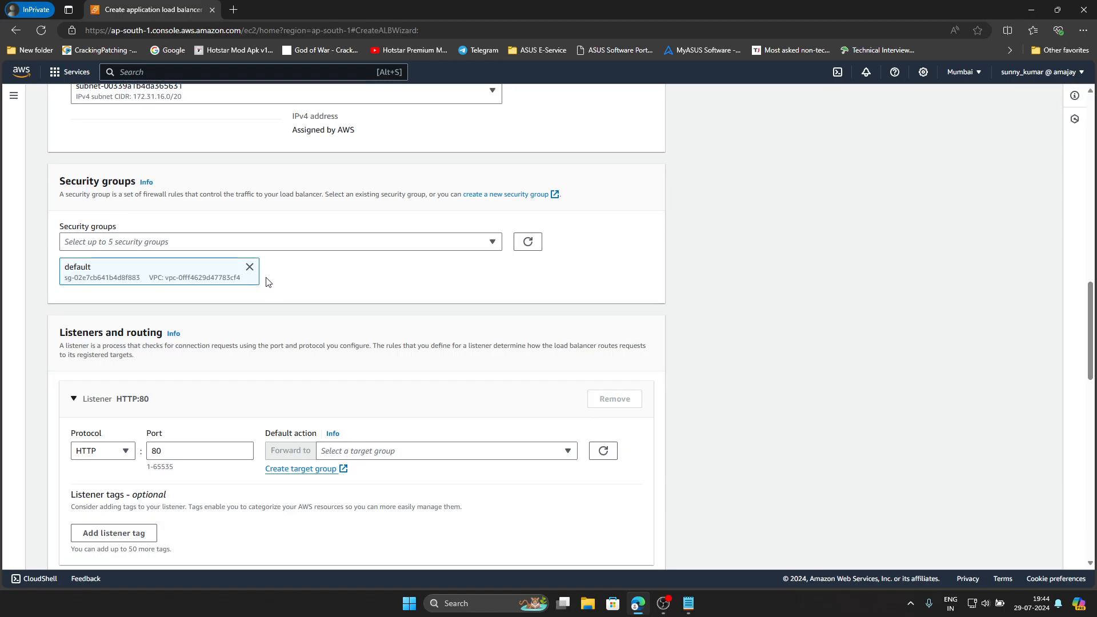
left_click(250, 267)
left_click(424, 249)
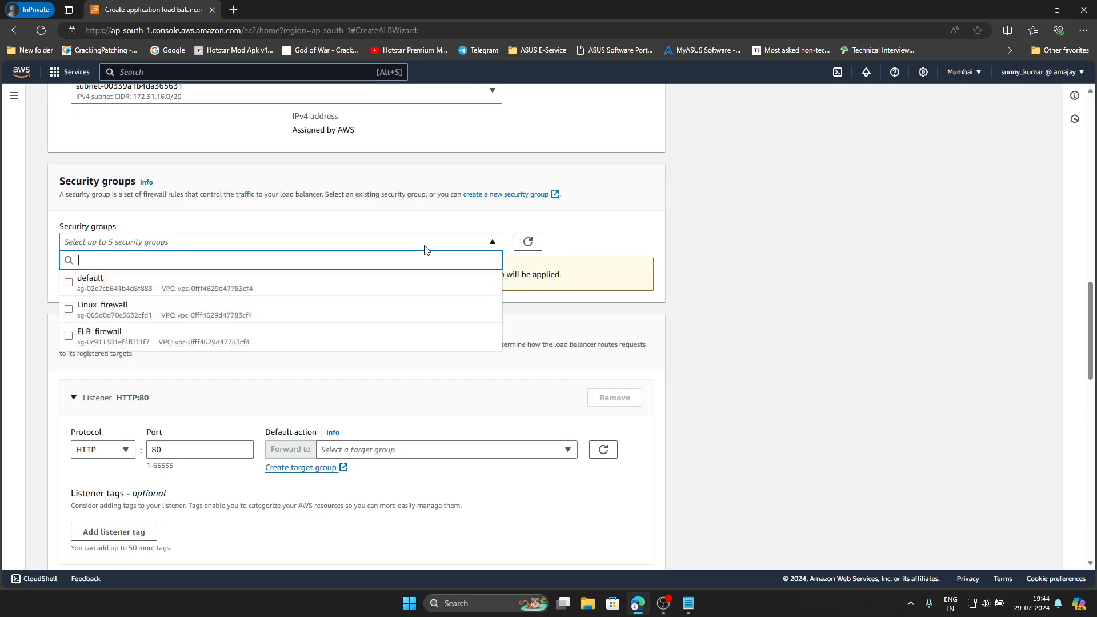
left_click(69, 337)
left_click(524, 298)
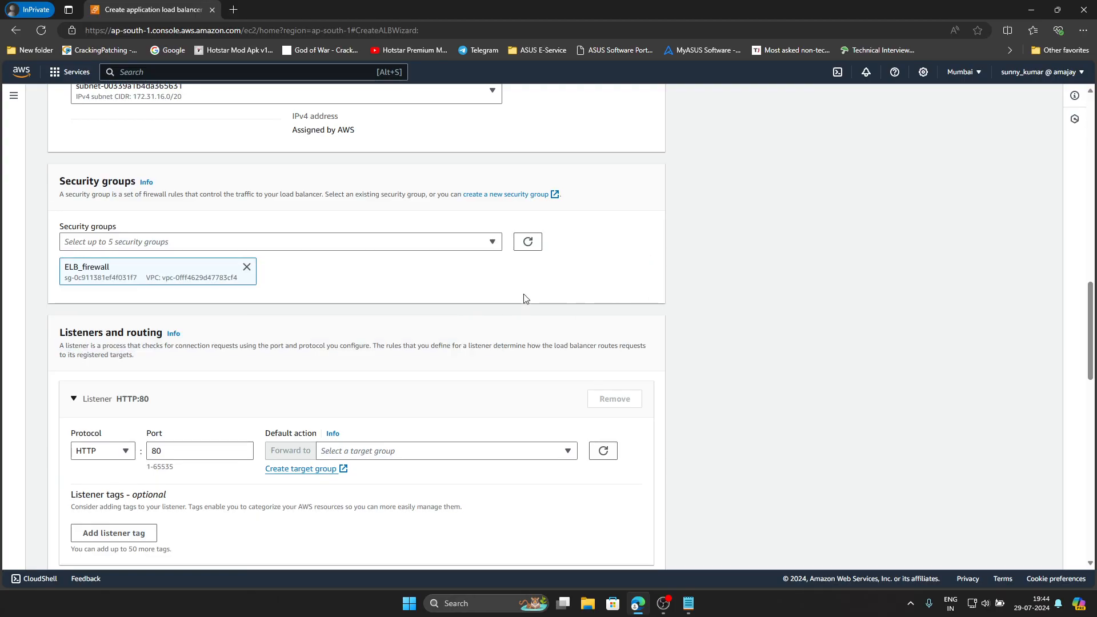
Forward the HTTP:80 listener to the ELB-Target target group and create the load balancer
scroll(526, 300, "down", 4)
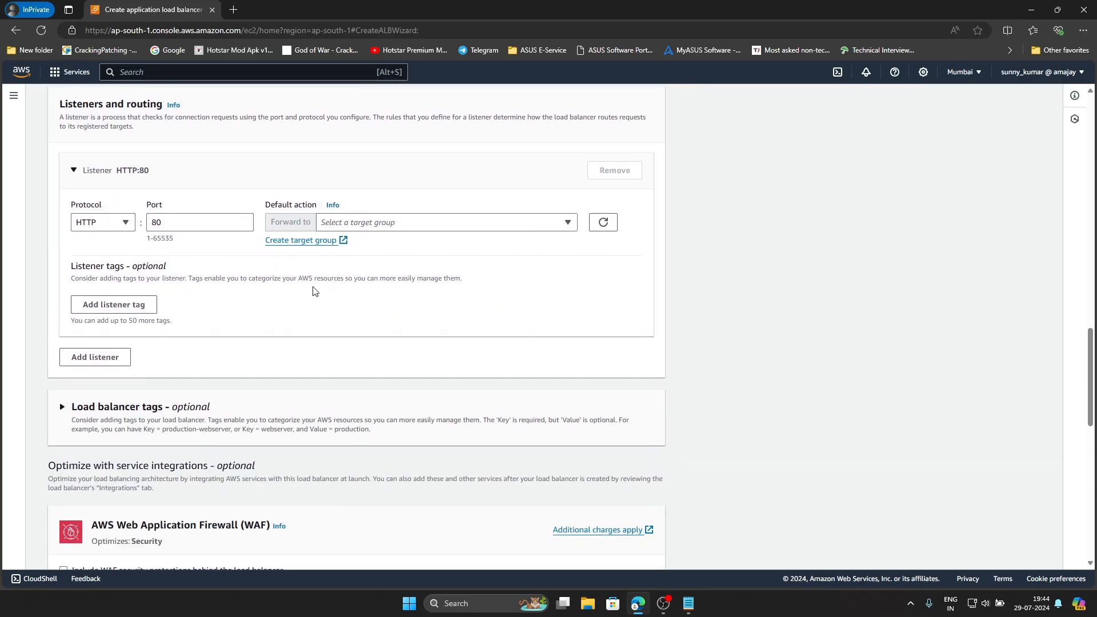
left_click(366, 227)
left_click(376, 272)
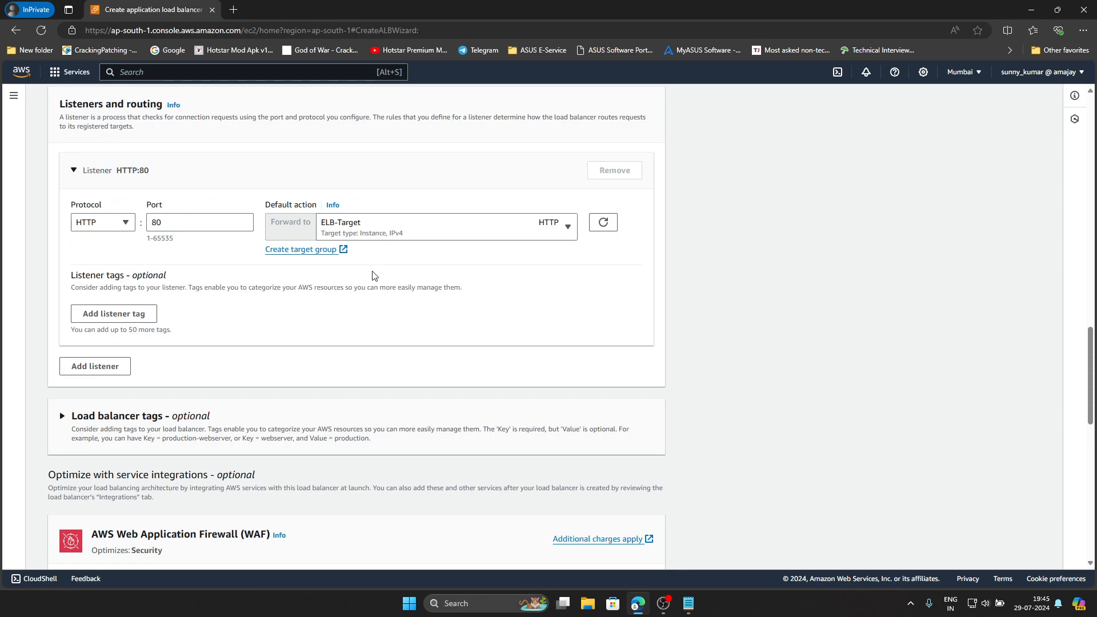
scroll(372, 275, "down", 12)
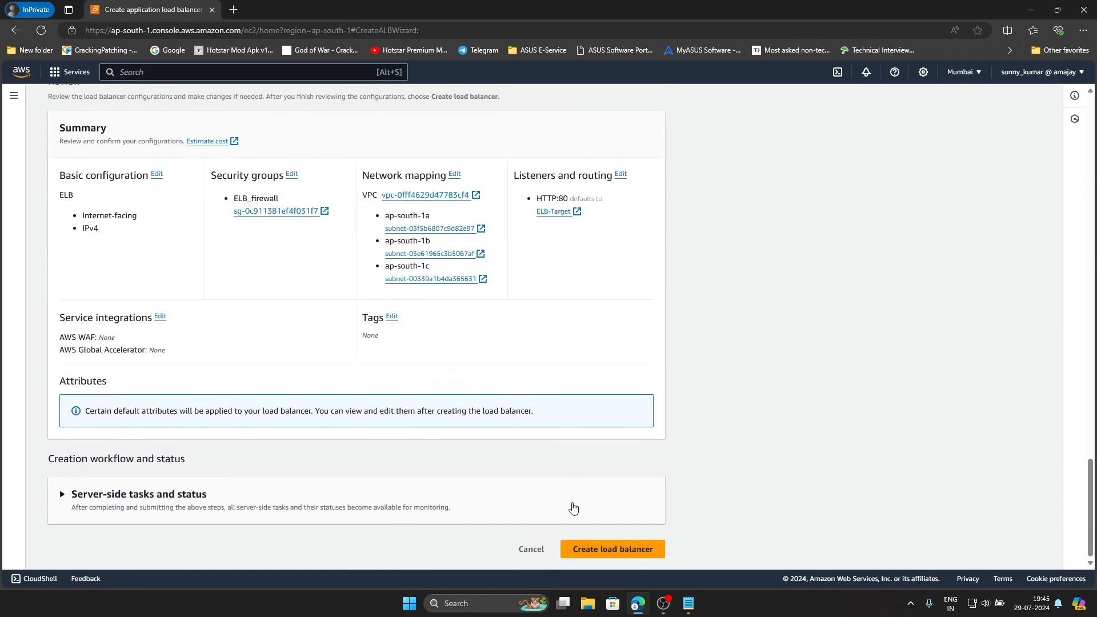
left_click(651, 553)
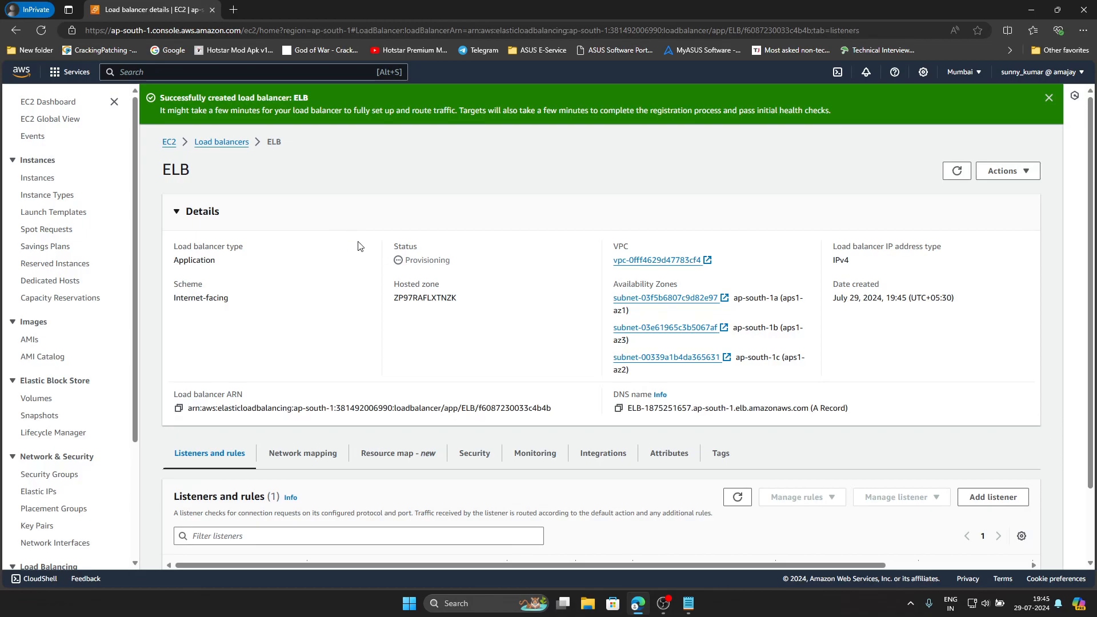
Start creating a new Auto Scaling group and name it ASG
scroll(337, 242, "down", 1)
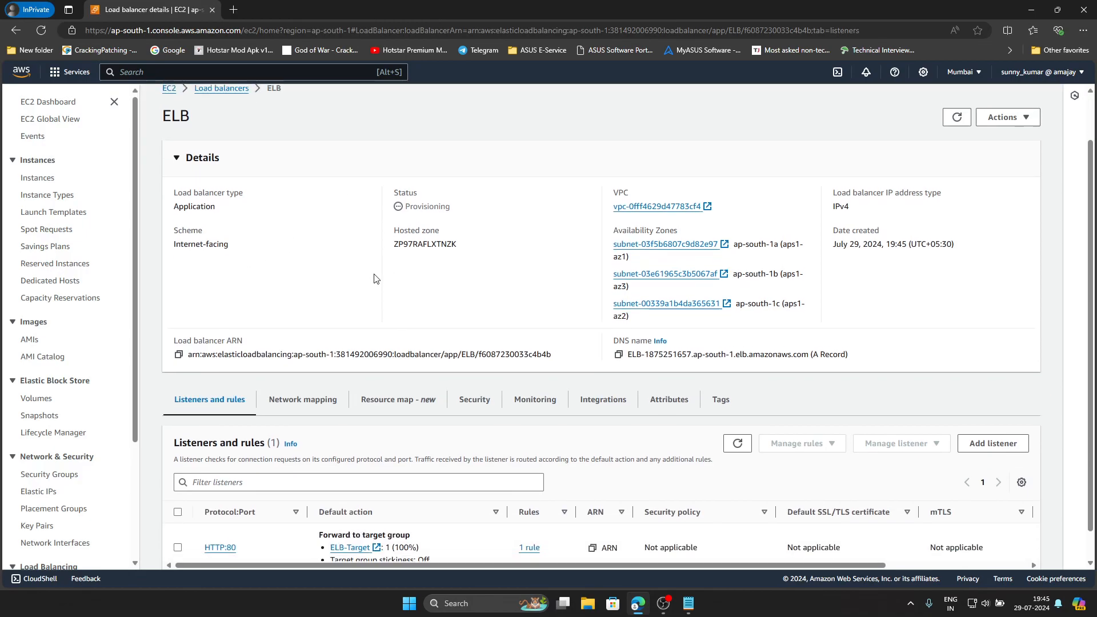
scroll(375, 279, "up", 1)
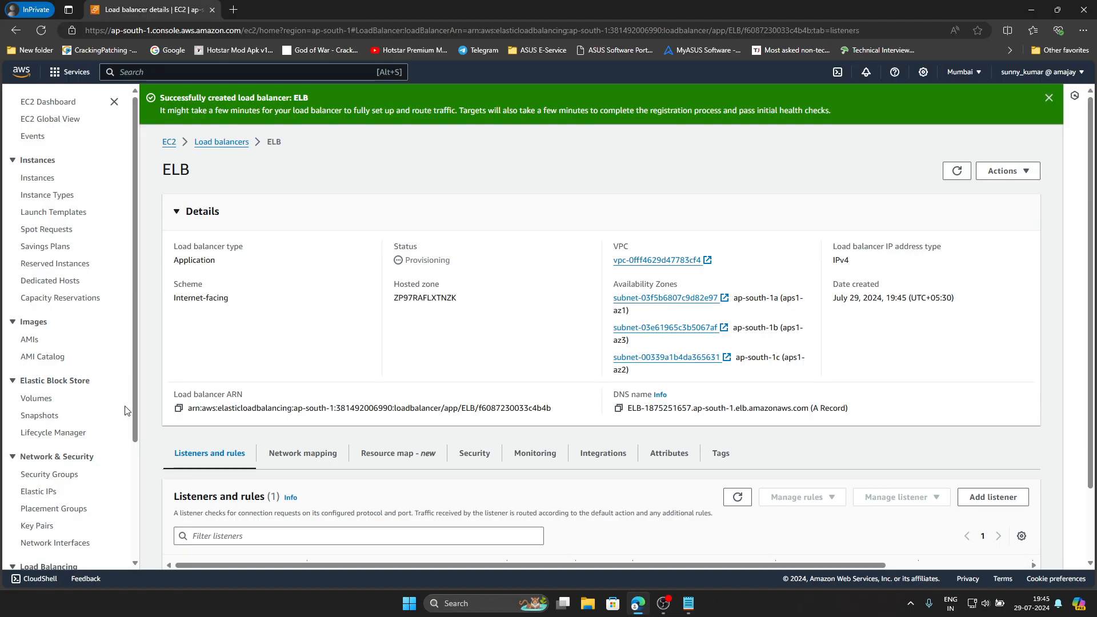
scroll(86, 423, "down", 3)
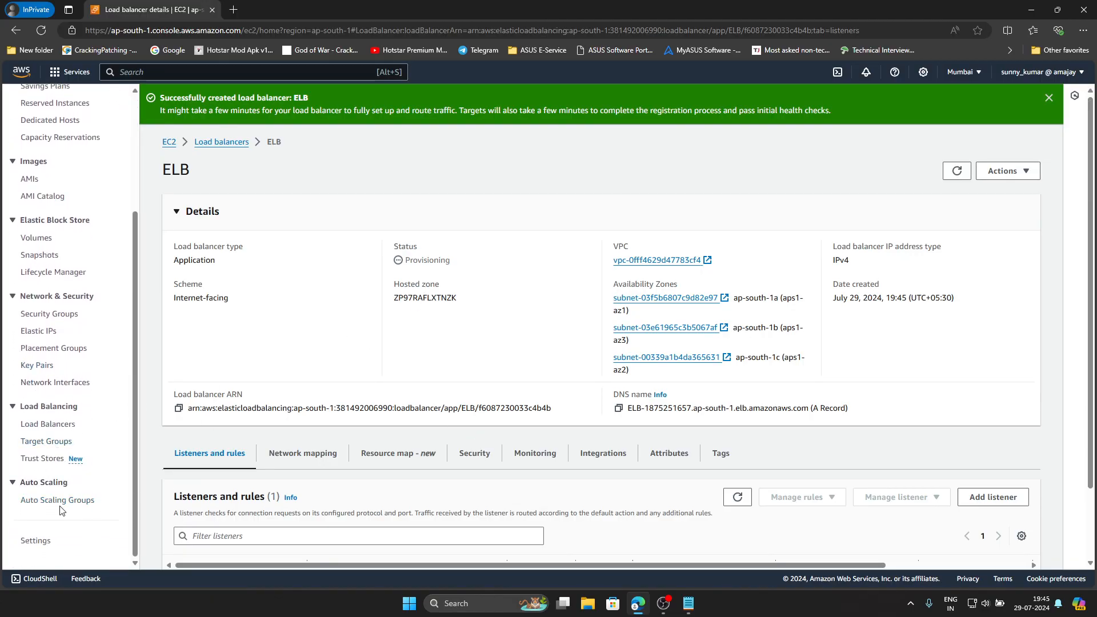
left_click(73, 502)
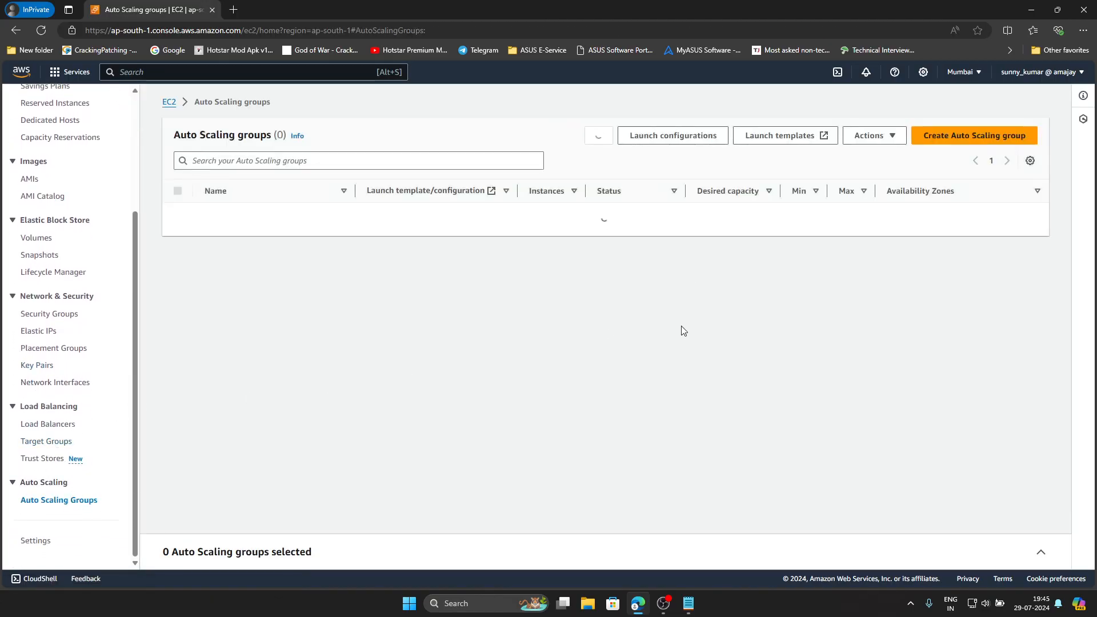
left_click(964, 135)
left_click(400, 252)
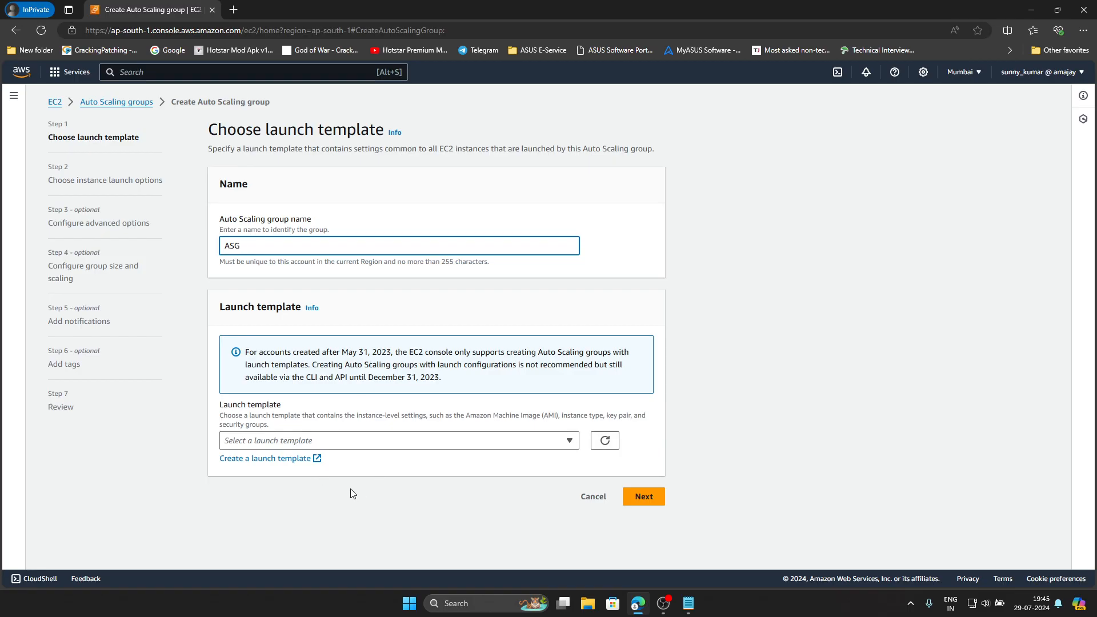
Start a new launch template for the Auto Scaling group, named Web_server_template with the version description WebServer
left_click(277, 459)
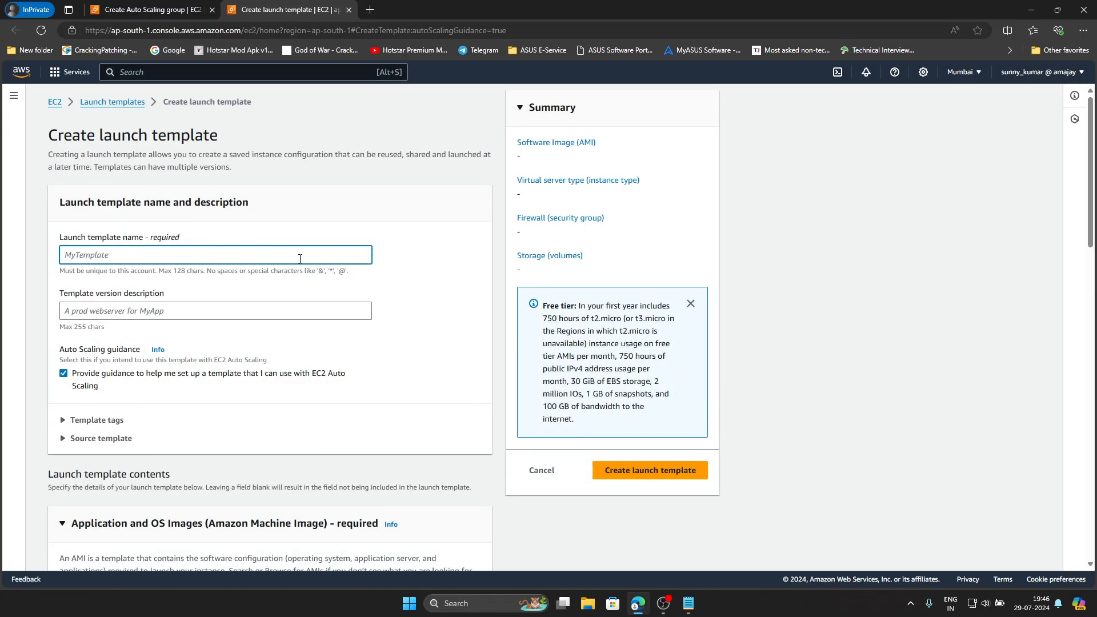
type("Web_server")
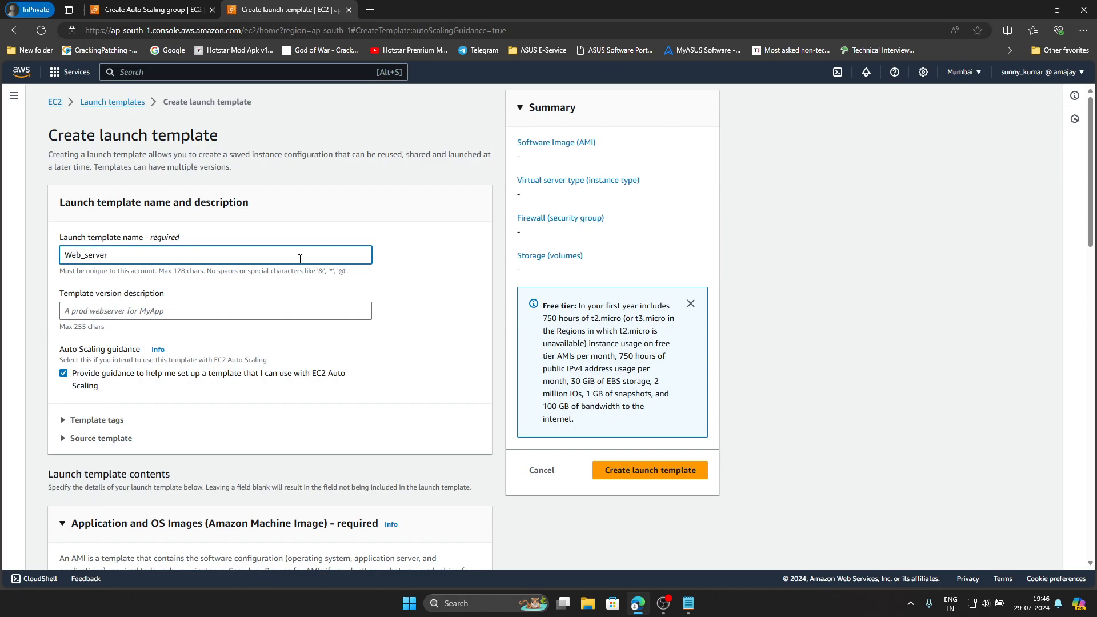
type("_template")
left_click(225, 314)
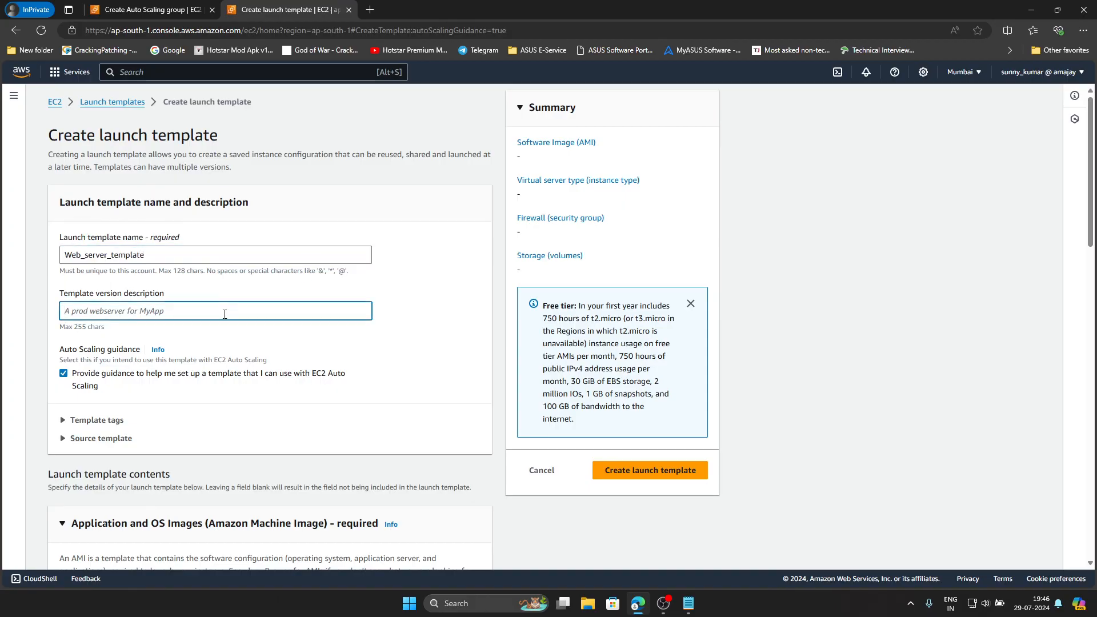
type("WebServer")
Choose the Amazon Linux quick-start image as the launch template's AMI
scroll(227, 315, "down", 6)
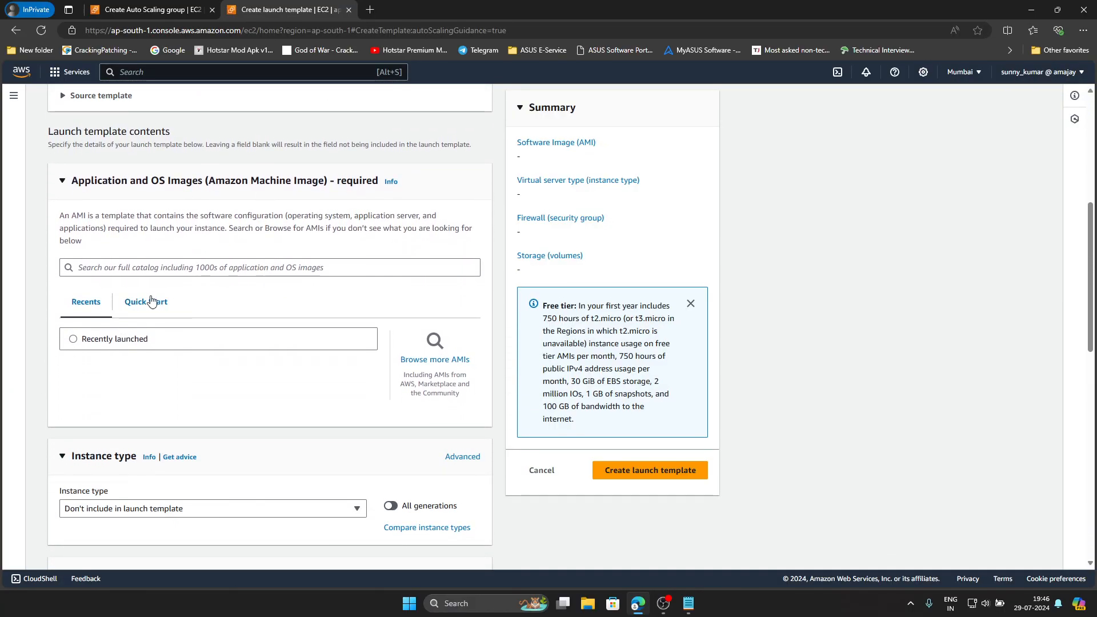
left_click(150, 302)
scroll(218, 213, "down", 2)
scroll(218, 213, "down", 2)
scroll(192, 280, "up", 2)
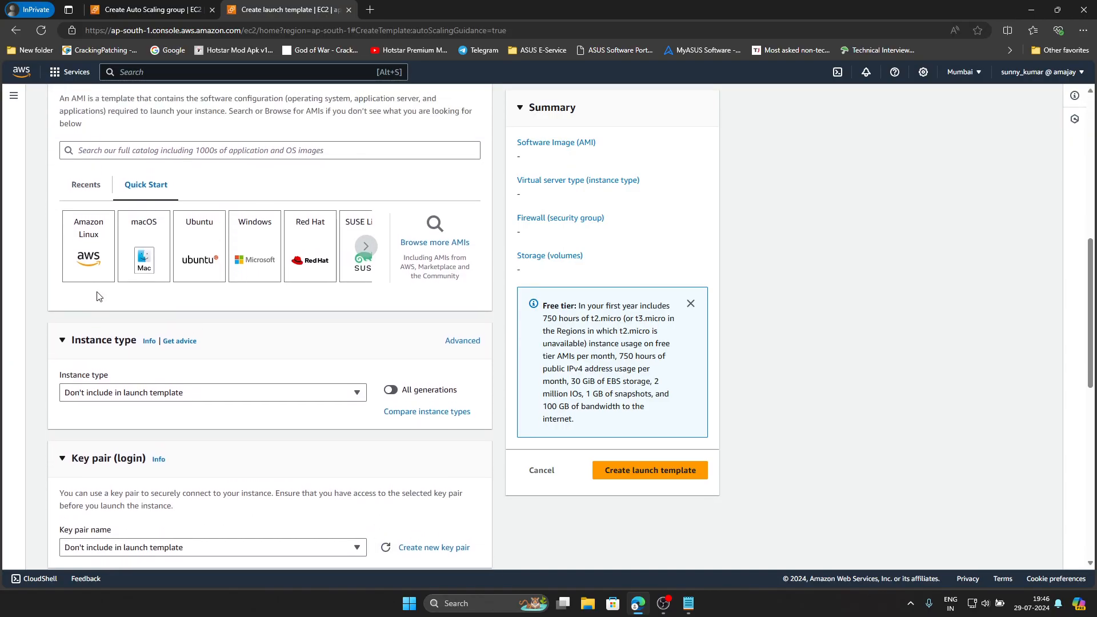
left_click(95, 251)
Set the launch template's instance type to t2.micro
scroll(300, 263, "down", 2)
scroll(300, 263, "down", 3)
left_click(266, 282)
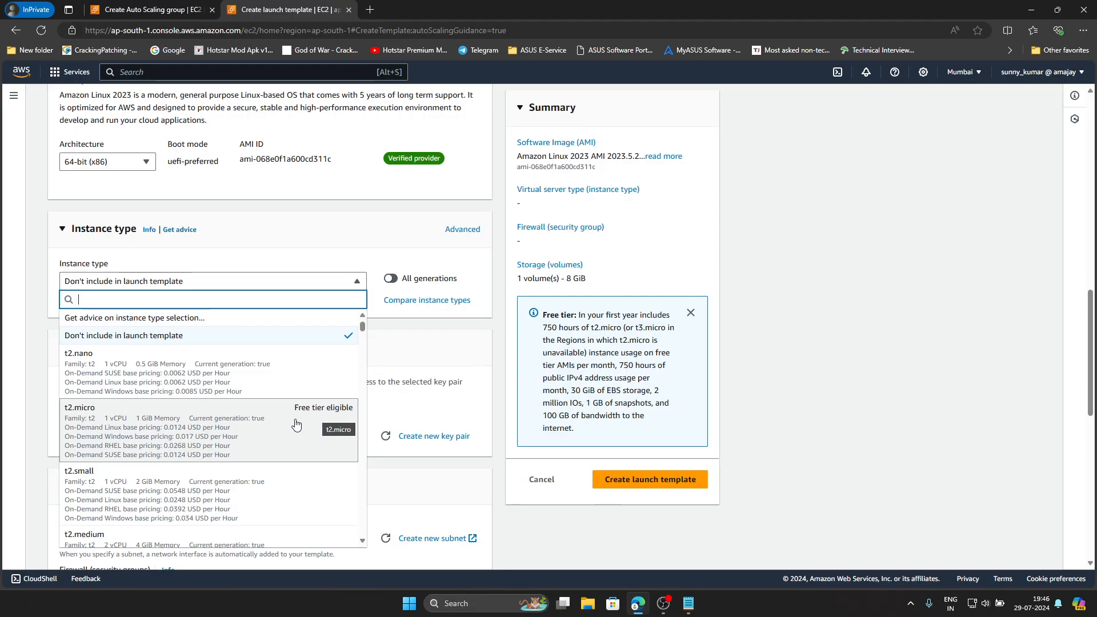
left_click(200, 428)
Create a new RSA key pair named ASG_Key in .pem format for the launch template
scroll(277, 362, "down", 2)
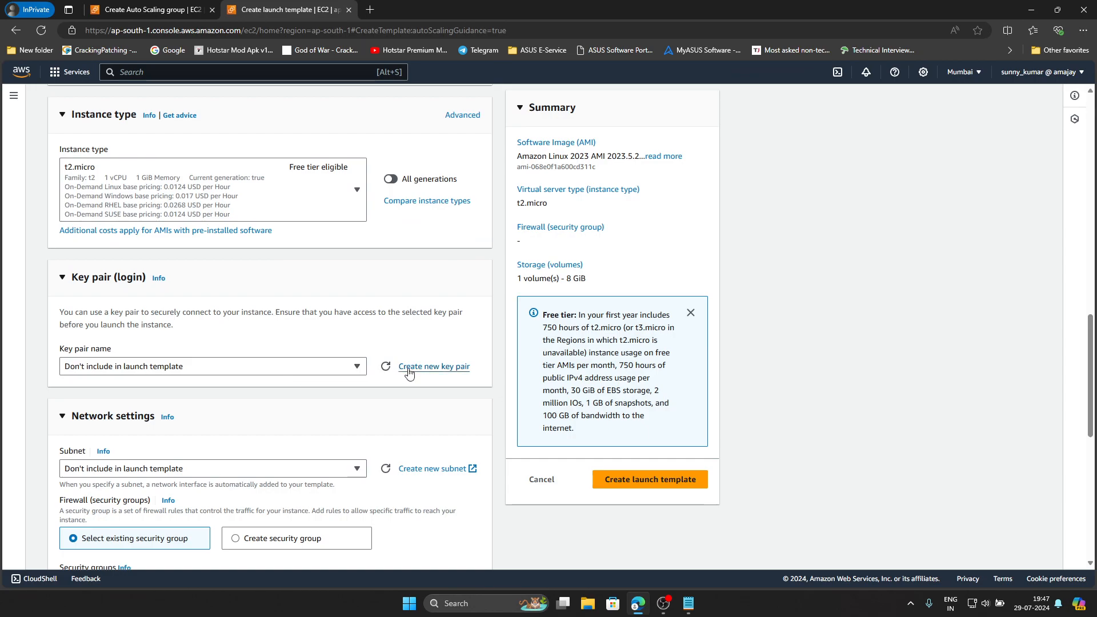
left_click(409, 369)
left_click(534, 229)
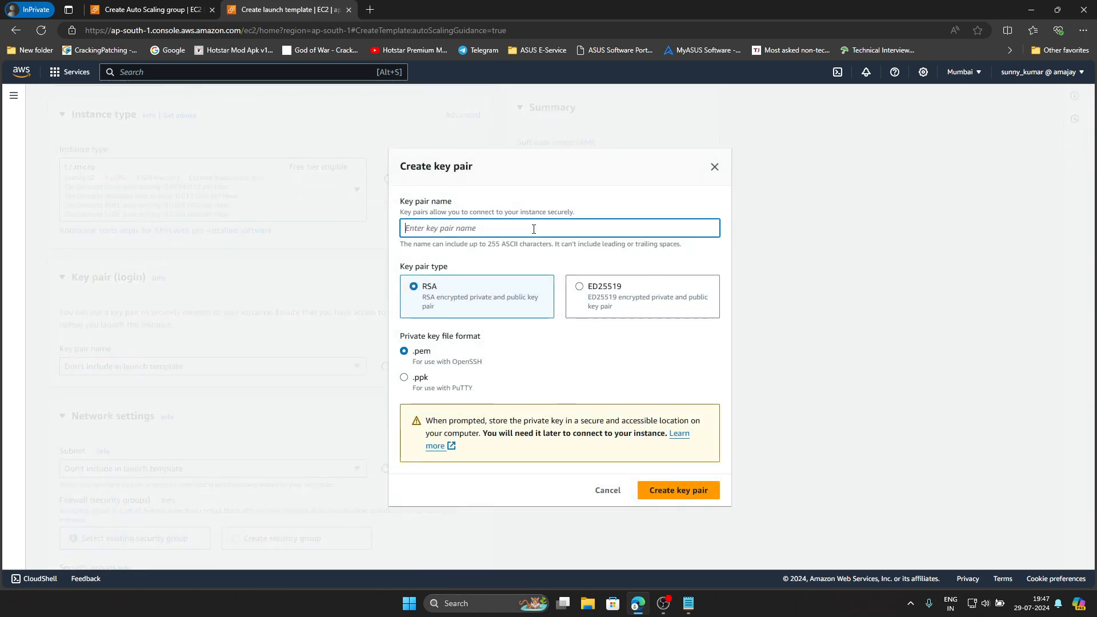
type("ASG_Key")
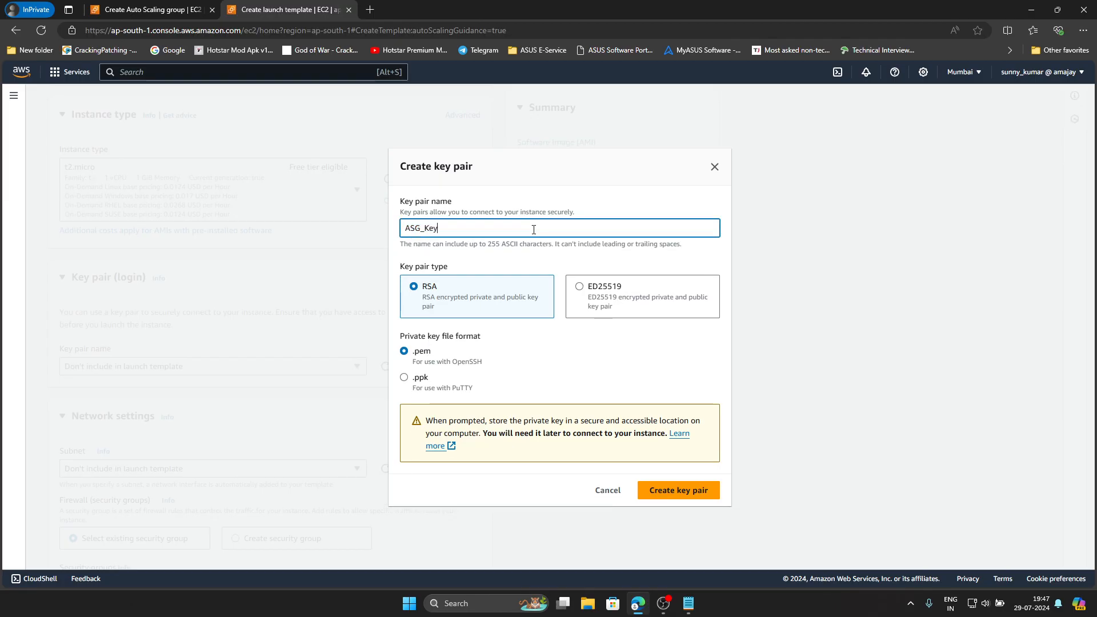
left_click(675, 490)
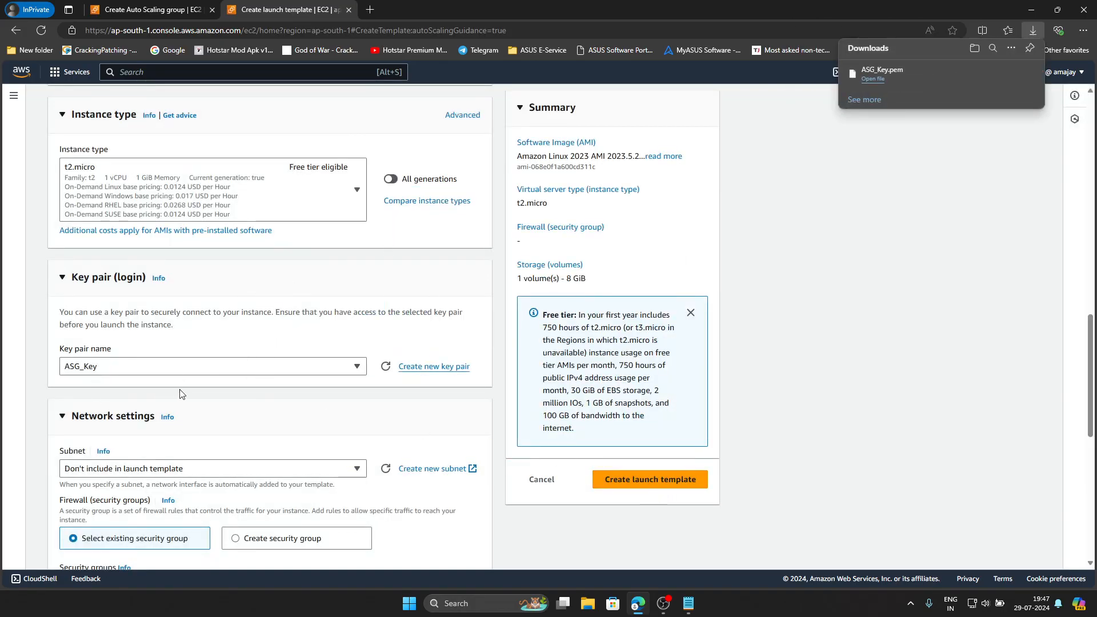
Assign the existing Linux_firewall security group to the launch template
scroll(183, 372, "down", 3)
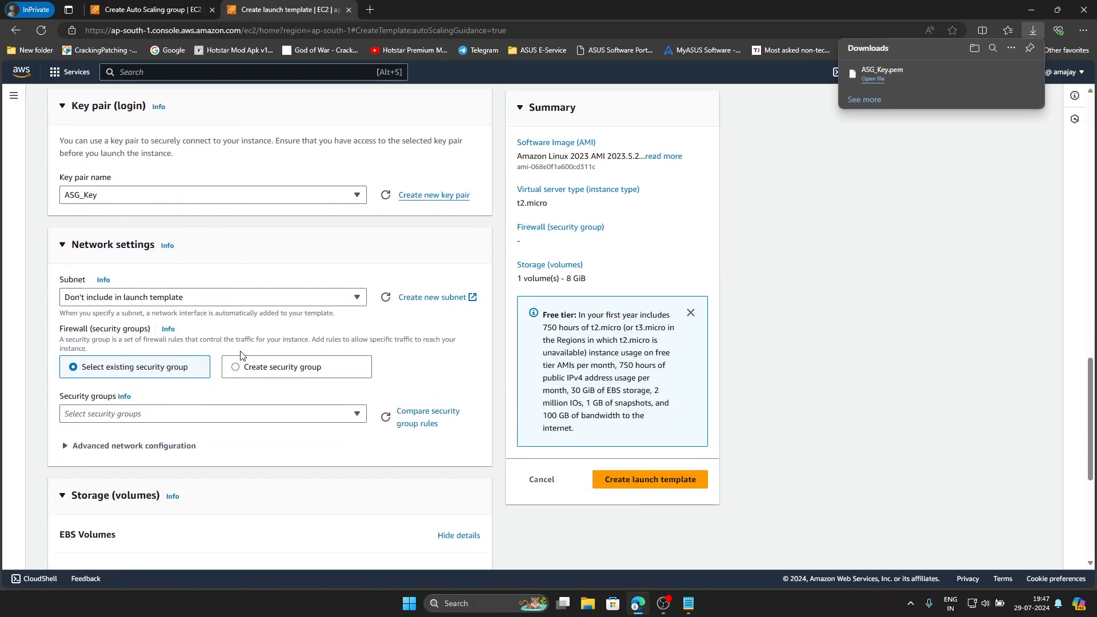
scroll(172, 320, "down", 2)
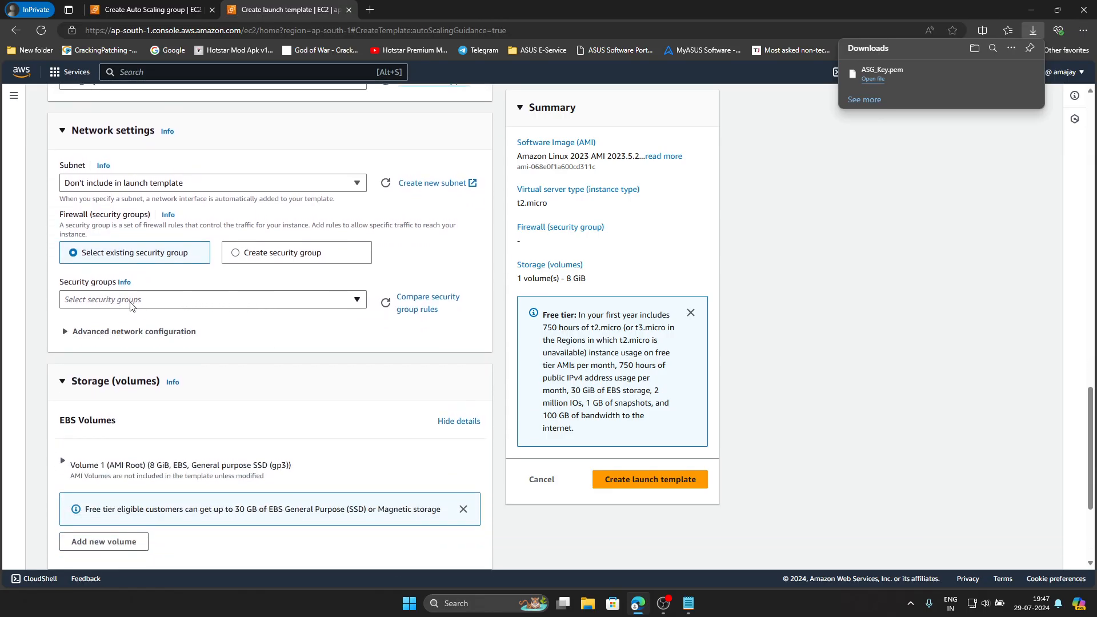
left_click(147, 304)
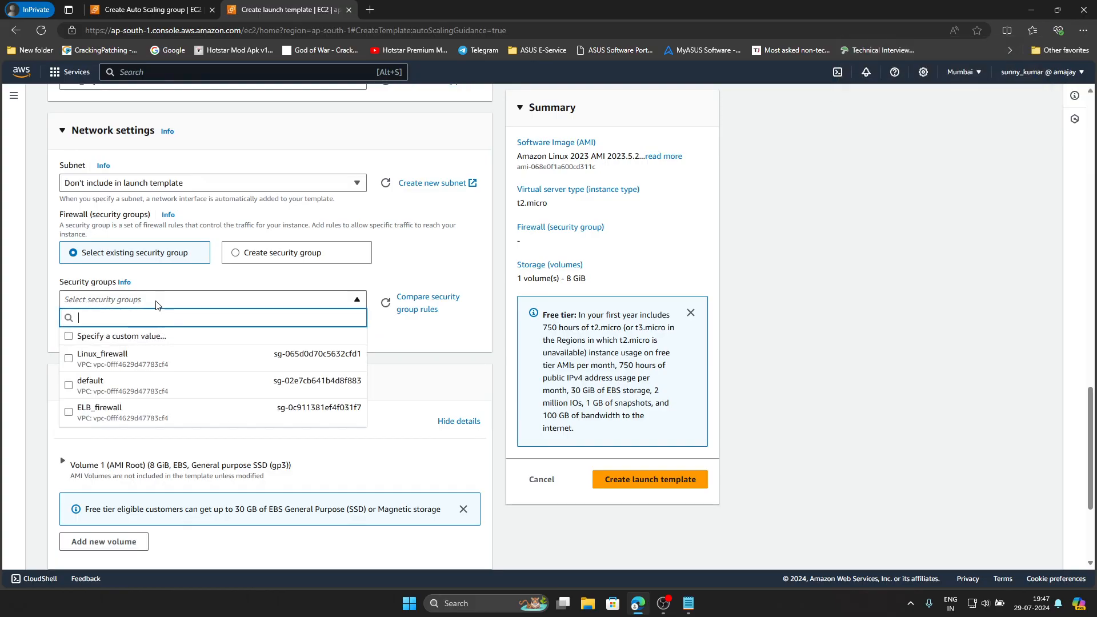
left_click(78, 358)
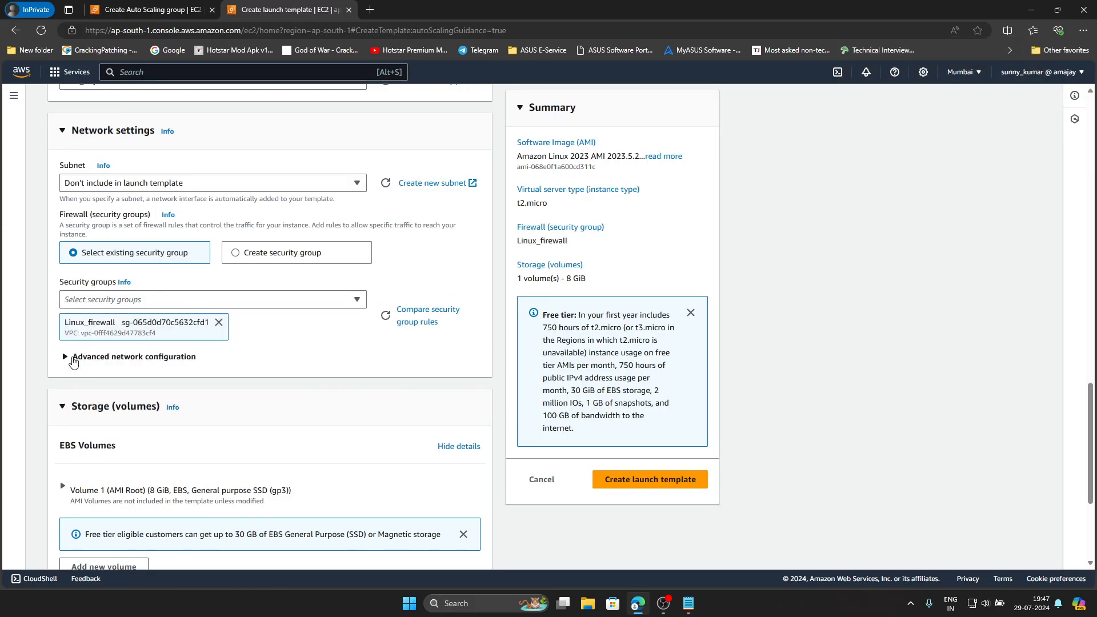
scroll(298, 387, "down", 1)
scroll(298, 387, "down", 3)
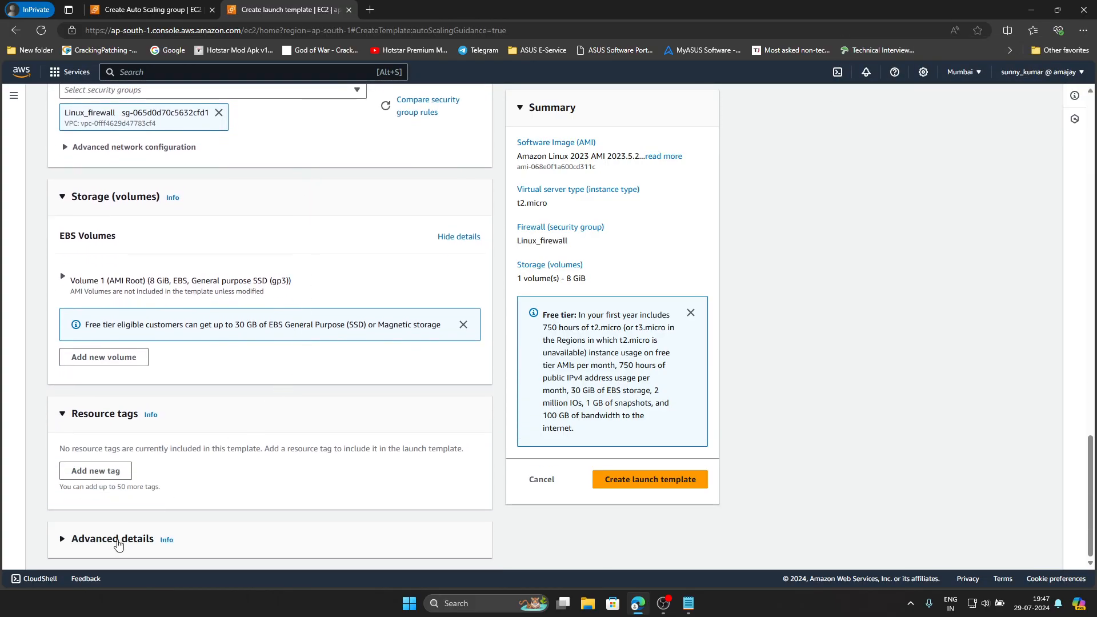
Expand the launch template's advanced details and copy the complete httpd setup bash script from the open Notepad document
left_click(74, 540)
scroll(206, 465, "down", 20)
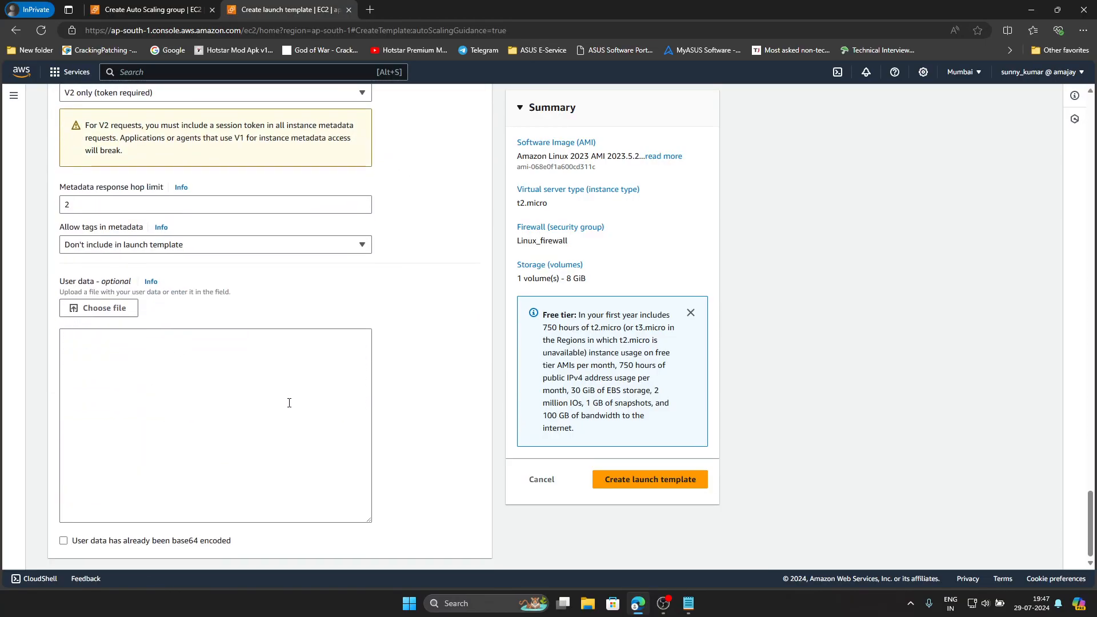
left_click(688, 603)
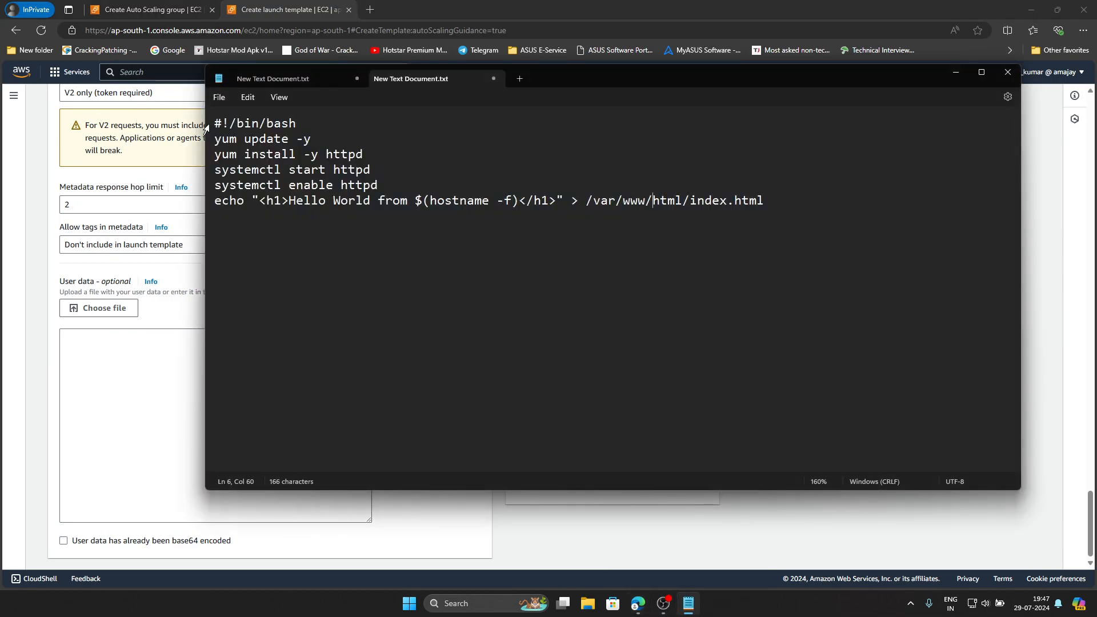
left_click_drag(210, 122, 778, 213)
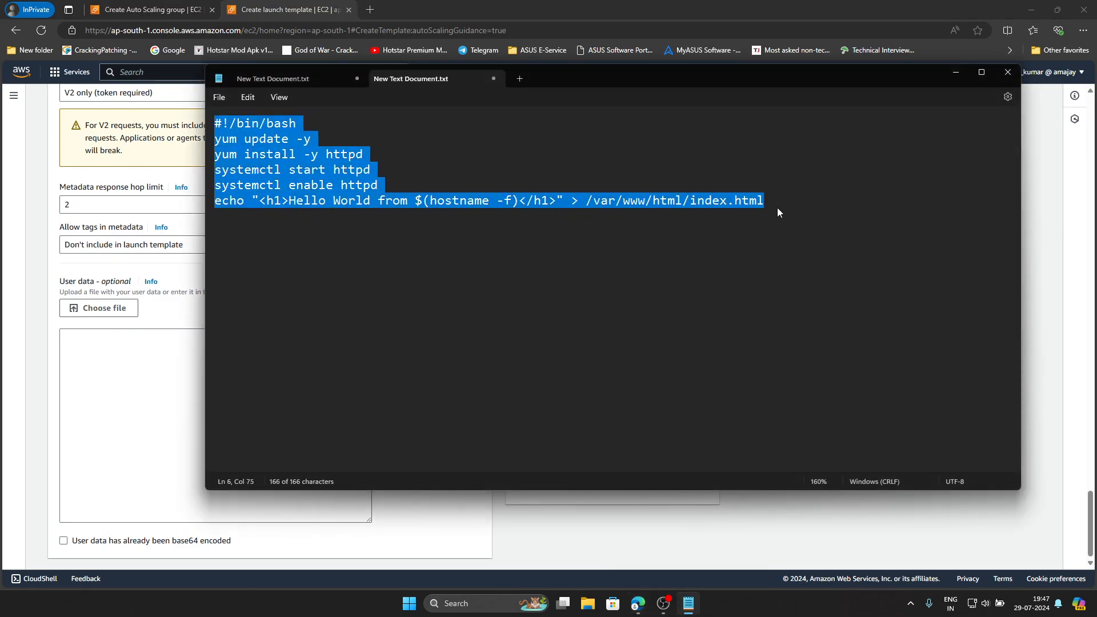
right_click(758, 203)
left_click(800, 261)
Paste the copied script into the launch template's user data, create the template and open the launch templates list
left_click(85, 366)
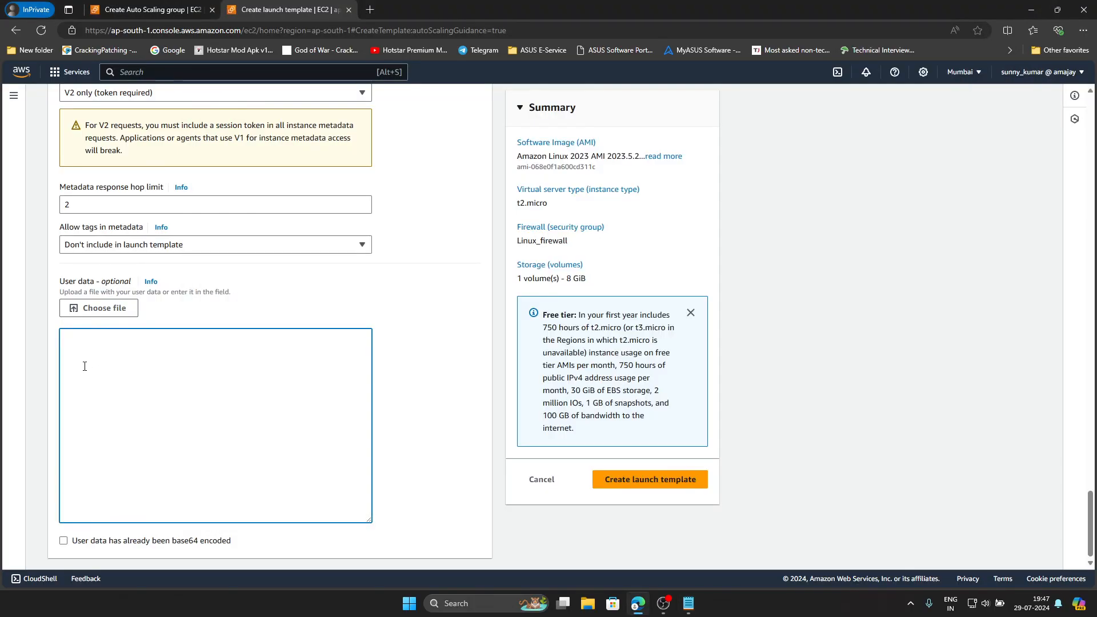
right_click(113, 359)
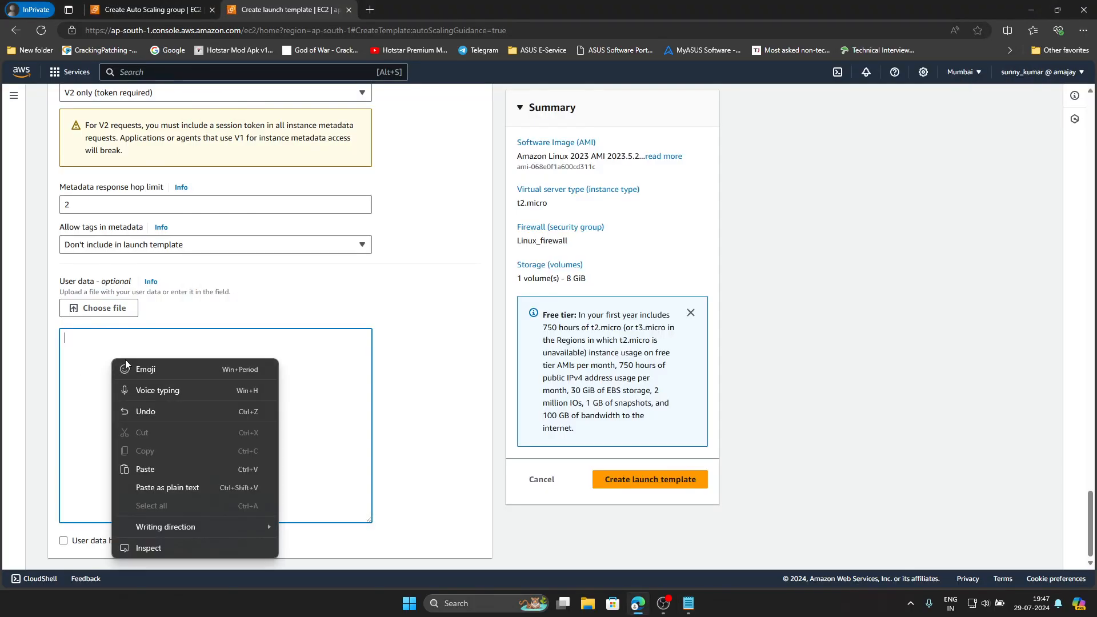
left_click(163, 463)
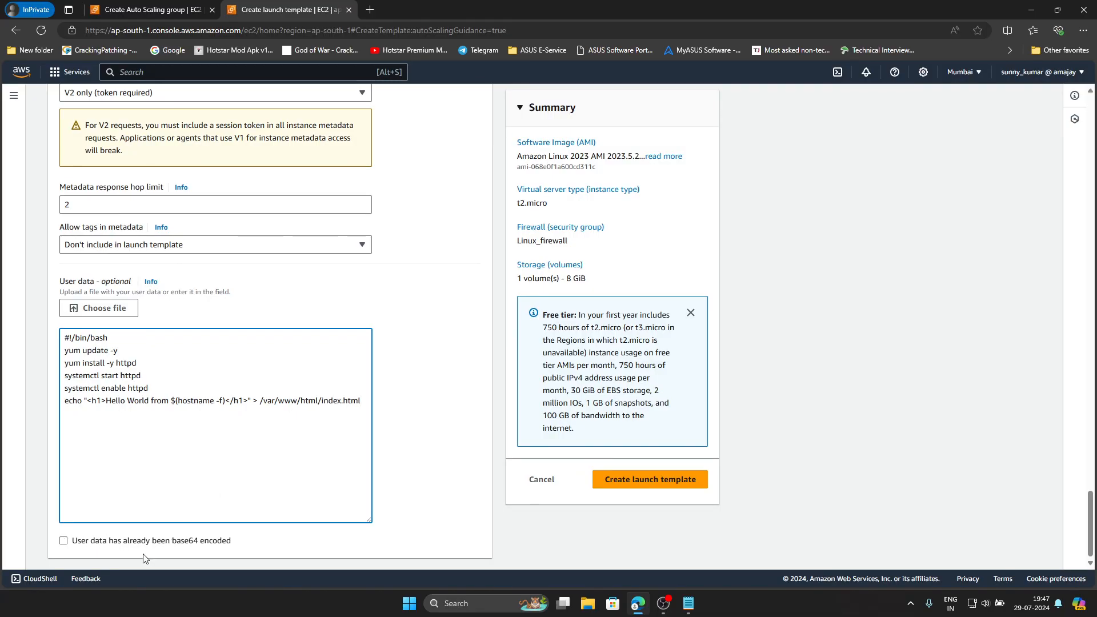
left_click(654, 485)
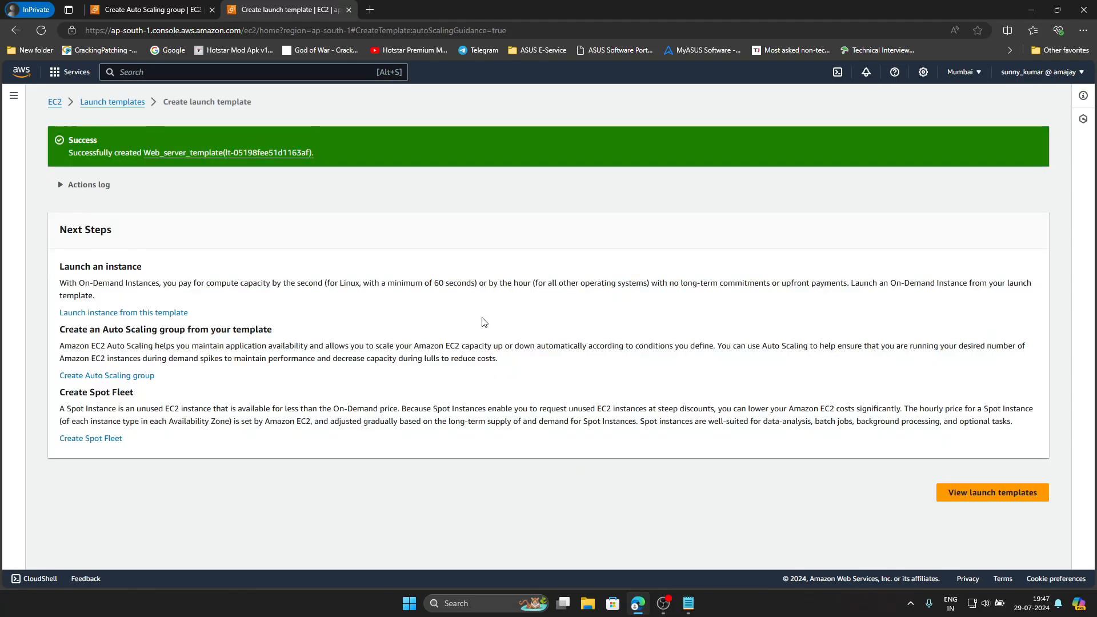
left_click(113, 102)
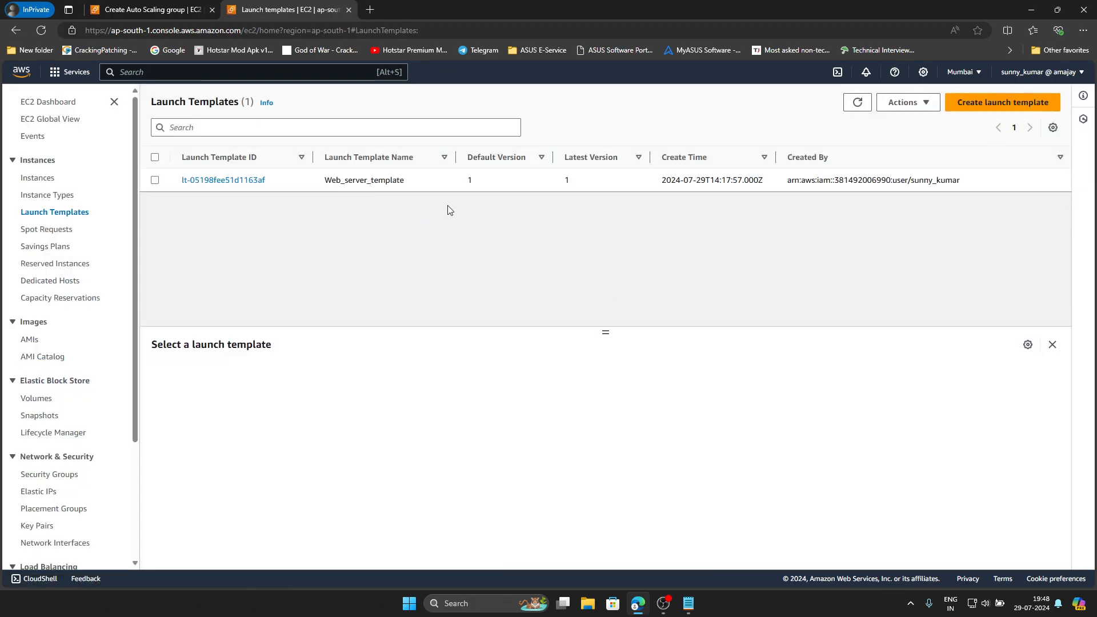
Back in the Auto Scaling group wizard, choose Web_server_template as the launch template and proceed to the instance launch options
left_click(157, 10)
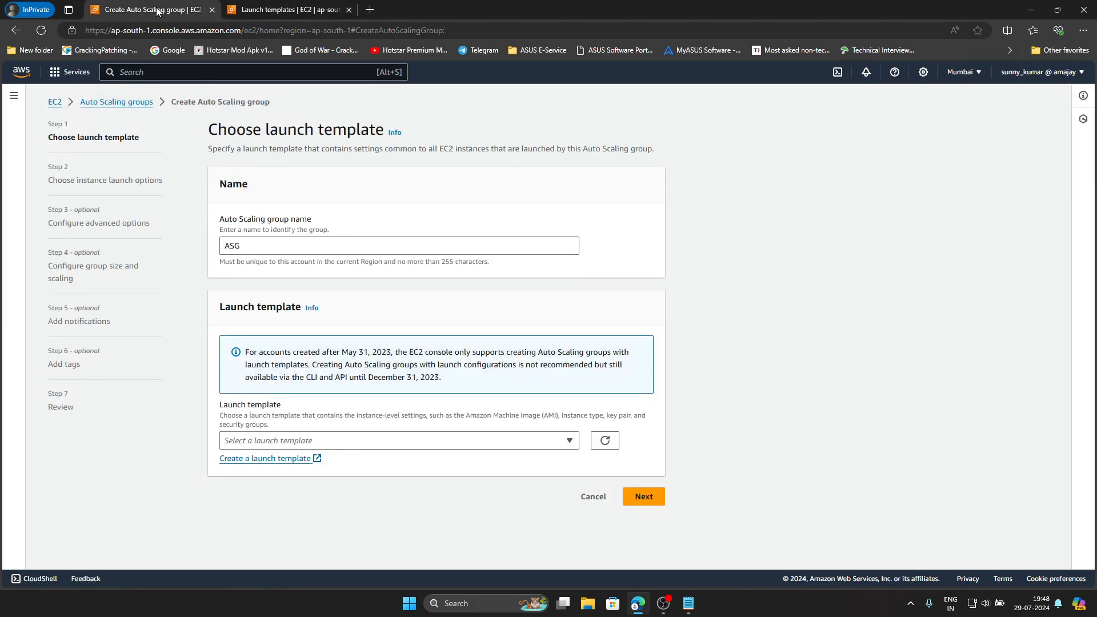
left_click(610, 448)
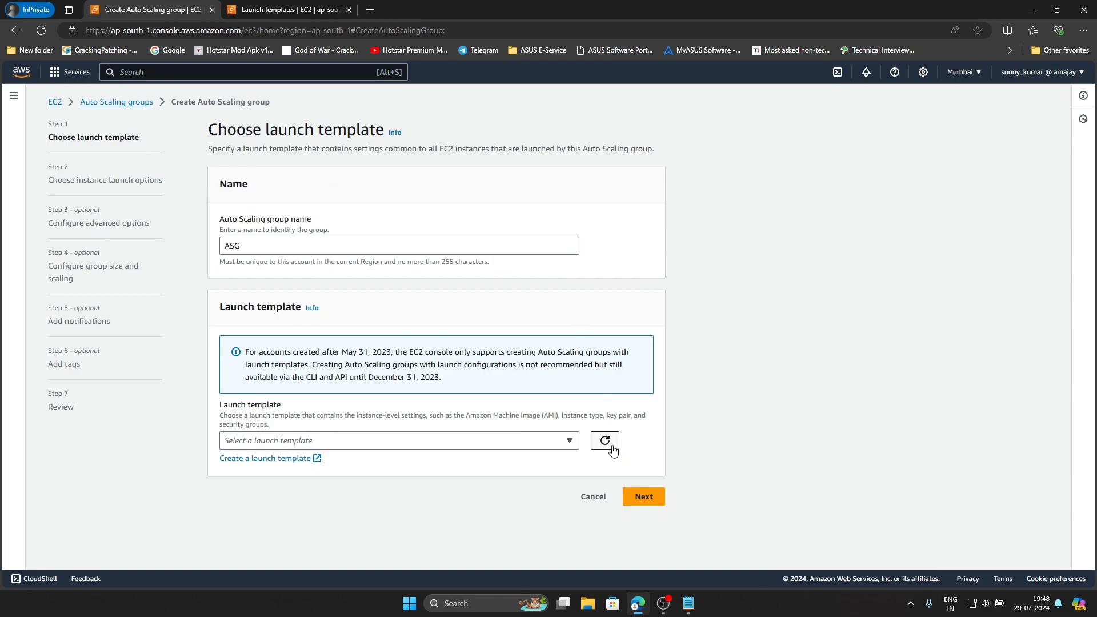
left_click(467, 444)
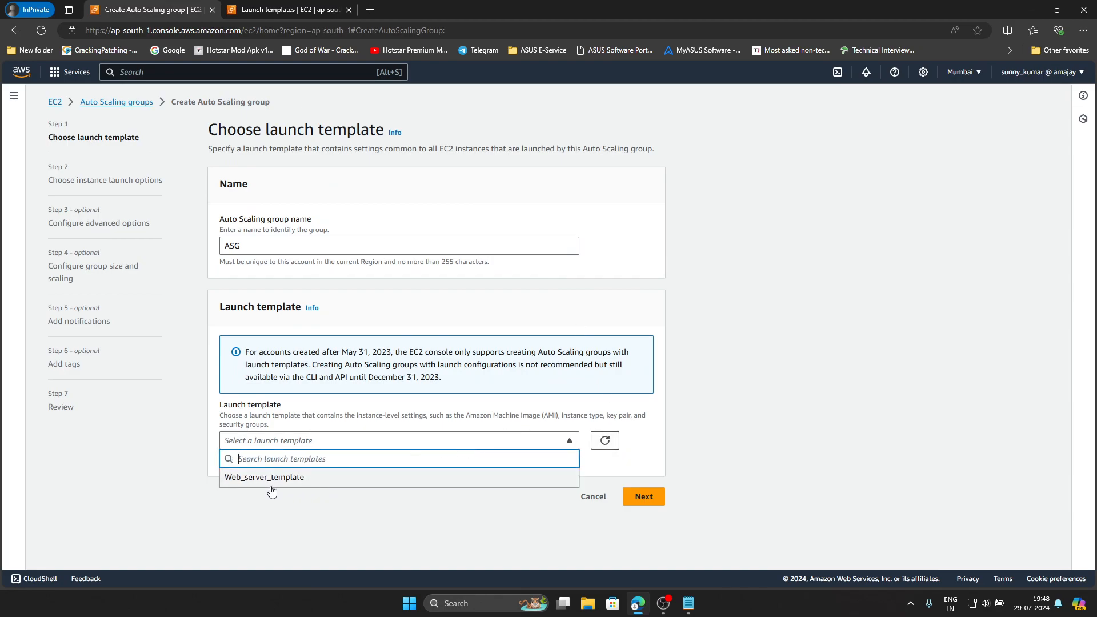
left_click(293, 483)
scroll(432, 442, "down", 3)
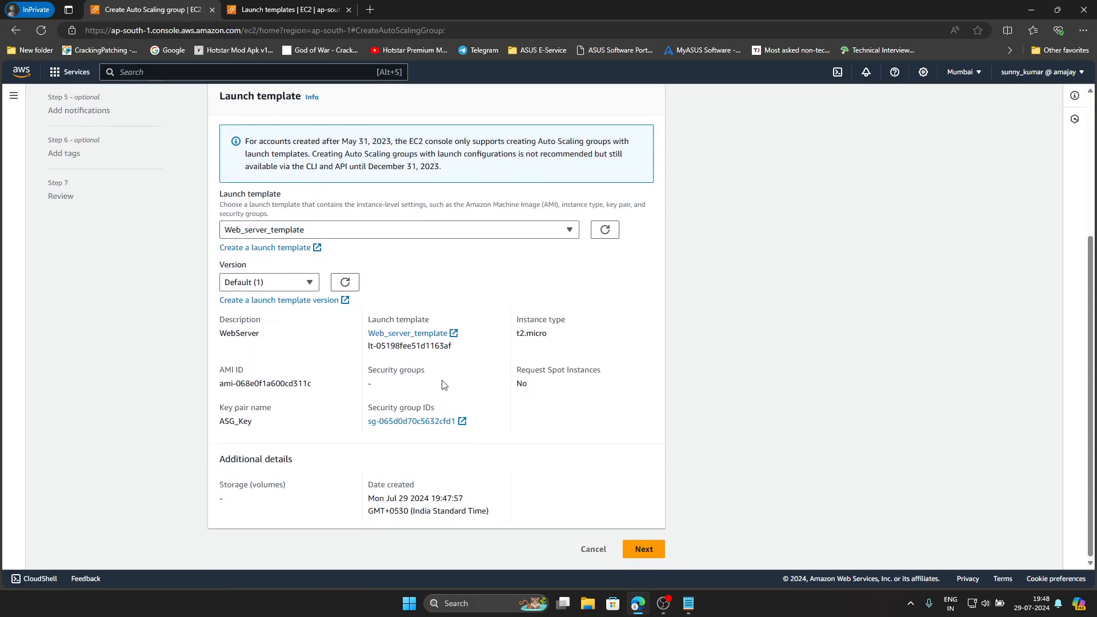
left_click(643, 548)
Select the ap-south-1a, ap-south-1b and ap-south-1c subnets for the Auto Scaling group and proceed to the advanced options
scroll(463, 428, "down", 1)
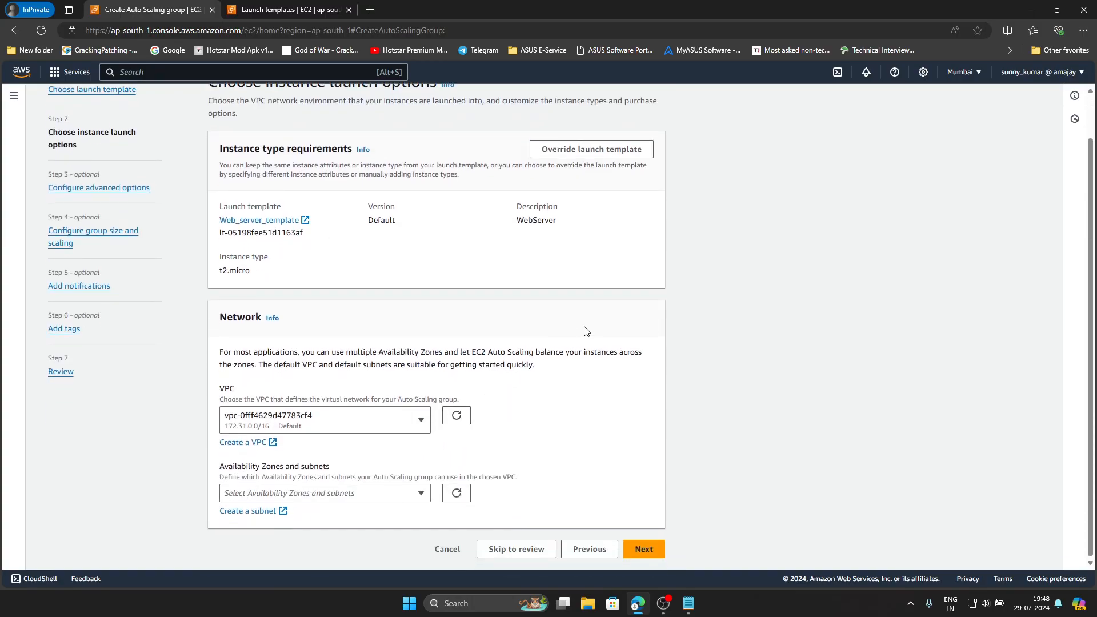
left_click(352, 495)
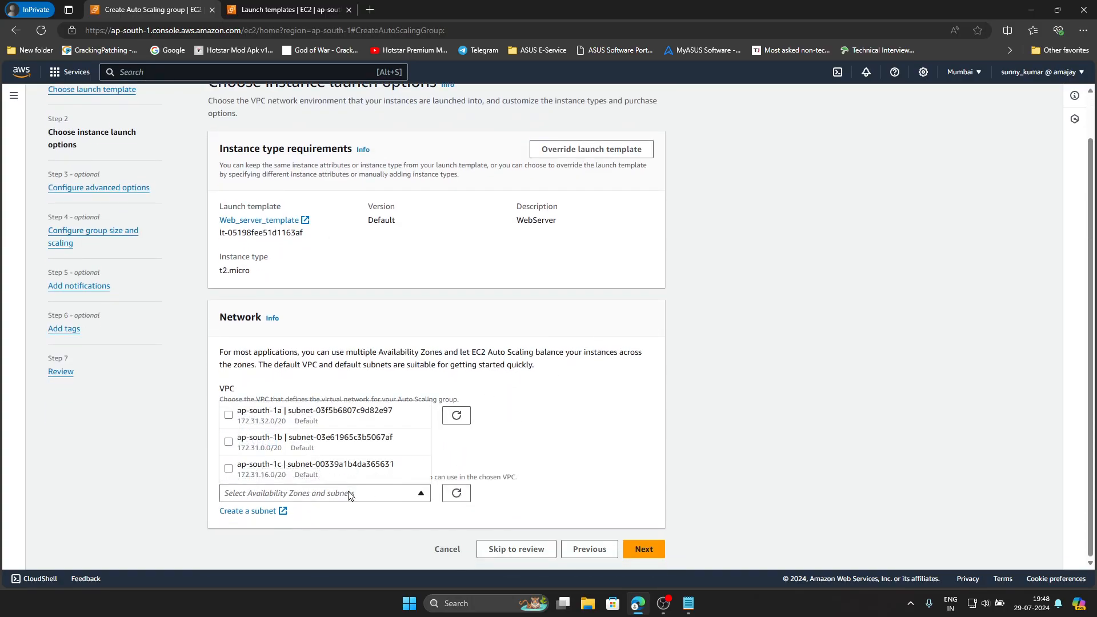
left_click(229, 416)
left_click(229, 441)
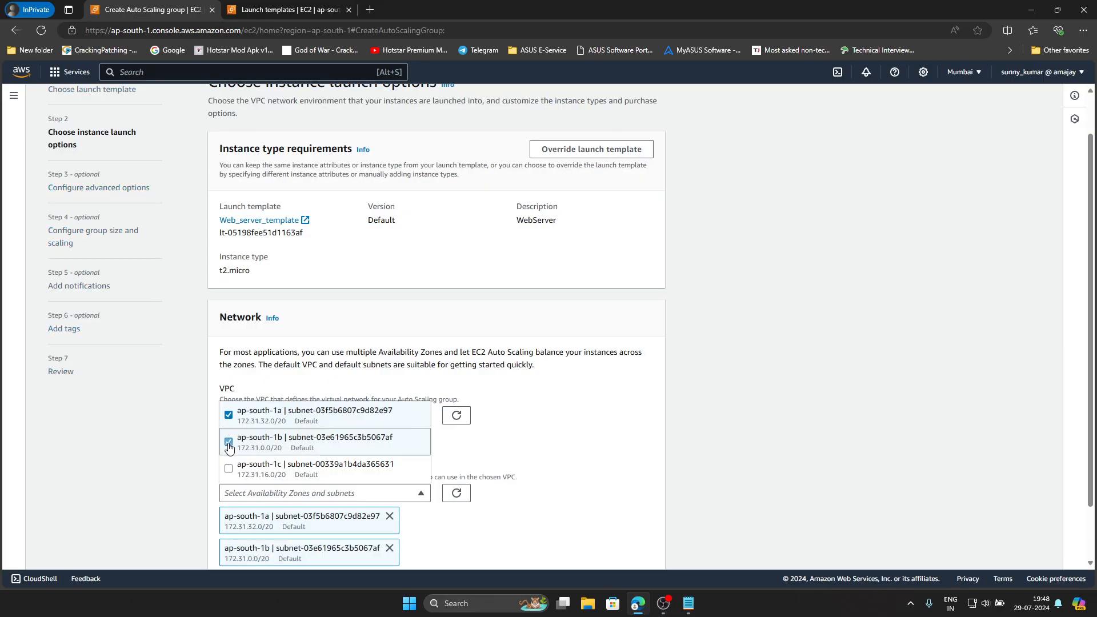
left_click(228, 469)
left_click(564, 412)
scroll(564, 411, "down", 3)
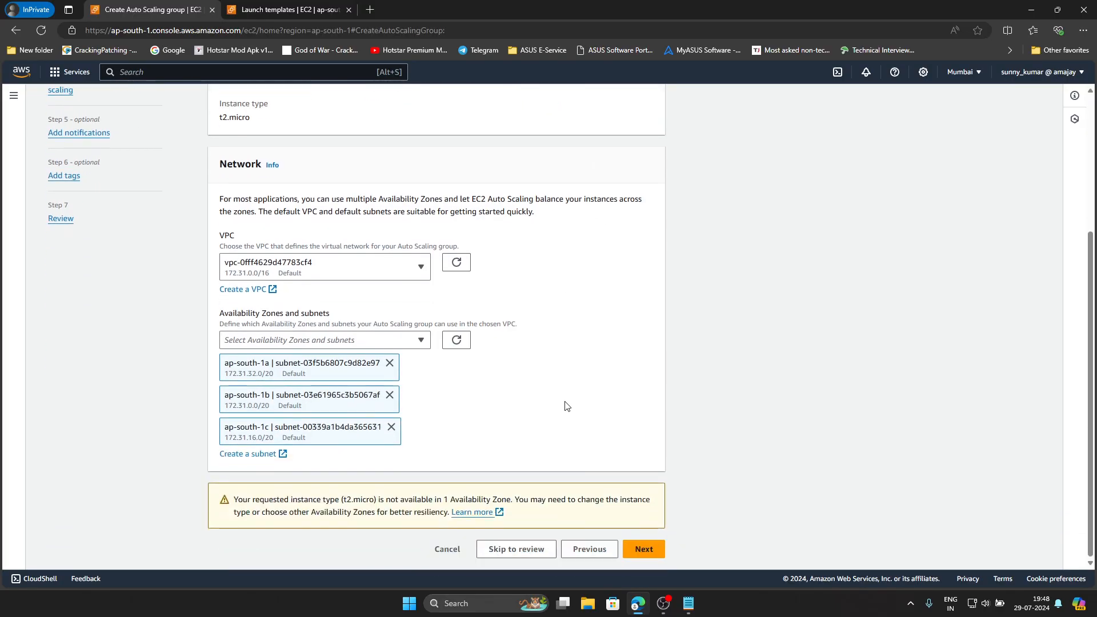
left_click(642, 548)
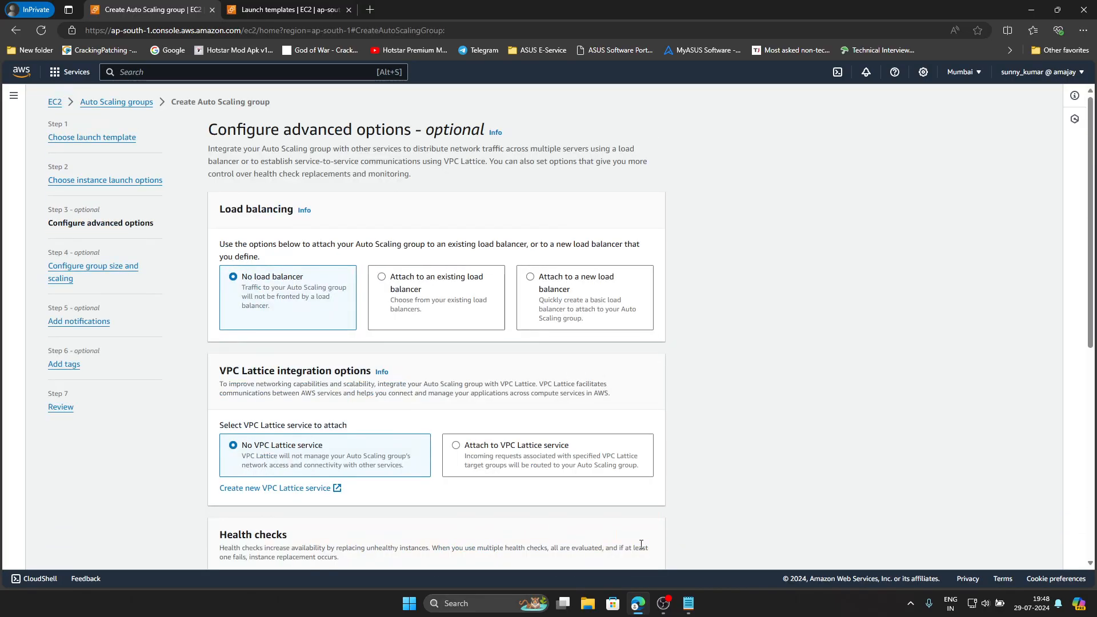
Attach the Auto Scaling group to the existing load balancer through the ELB-Target | HTTP target group
scroll(388, 380, "down", 3)
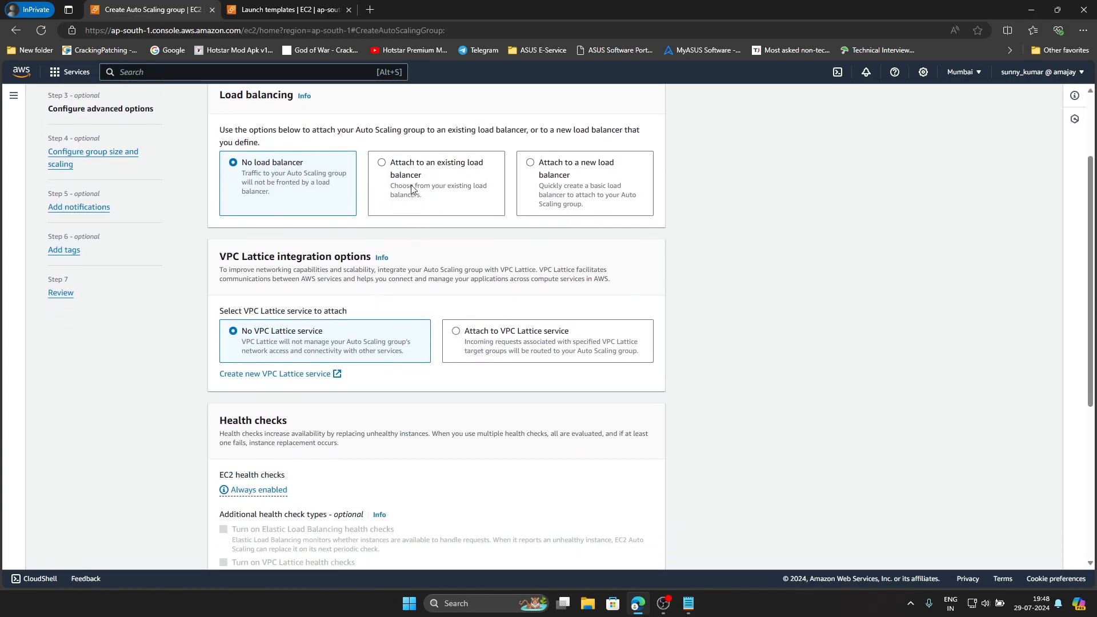
left_click(412, 167)
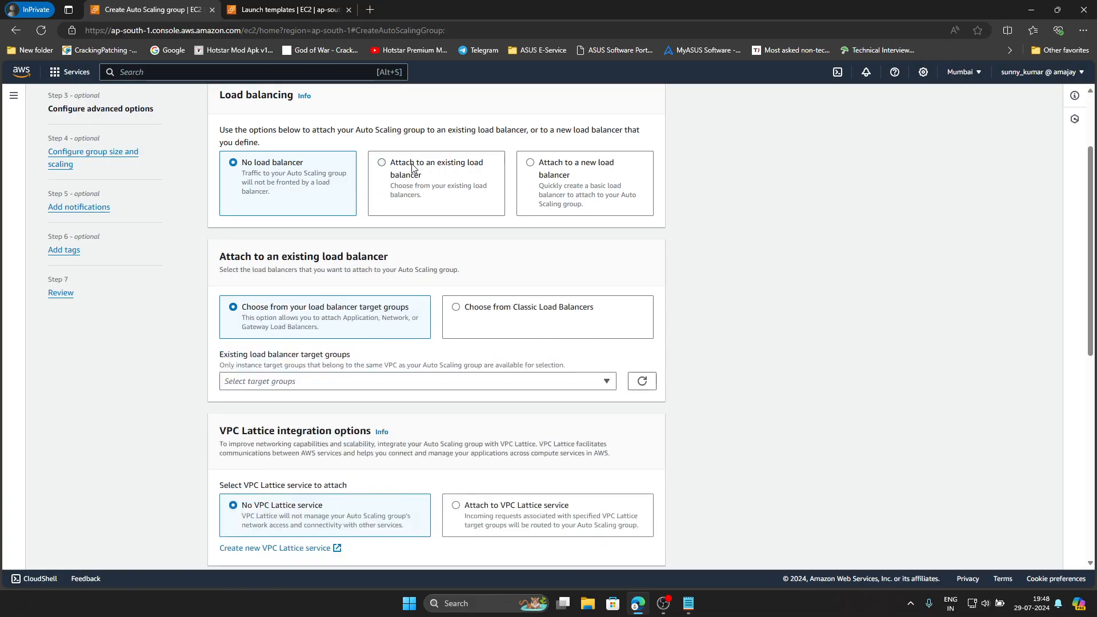
left_click(331, 387)
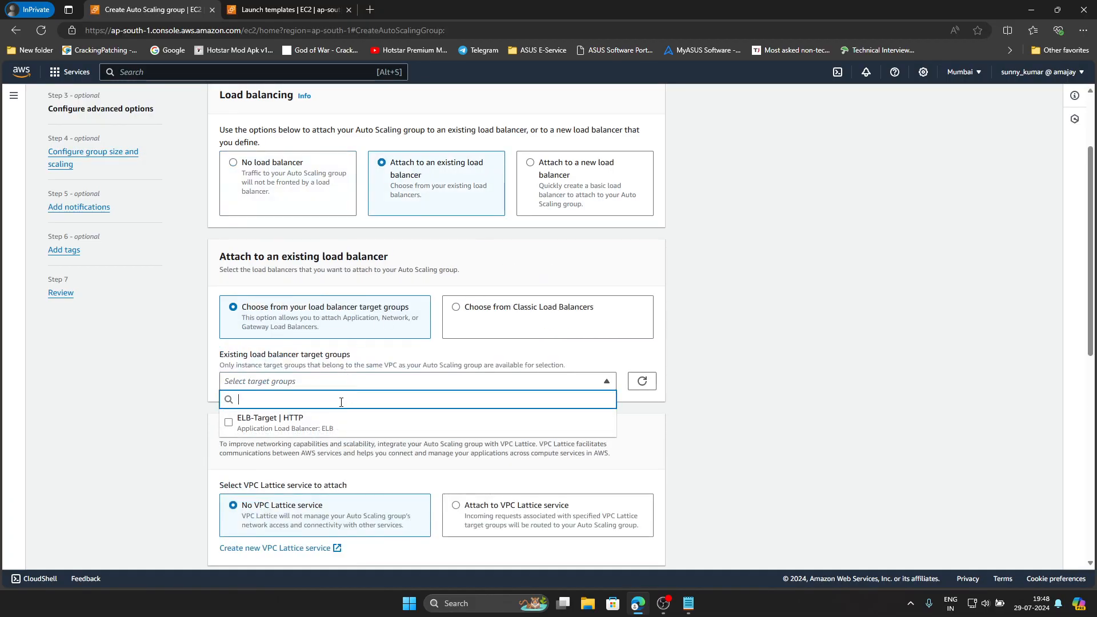
left_click(240, 429)
scroll(656, 343, "down", 3)
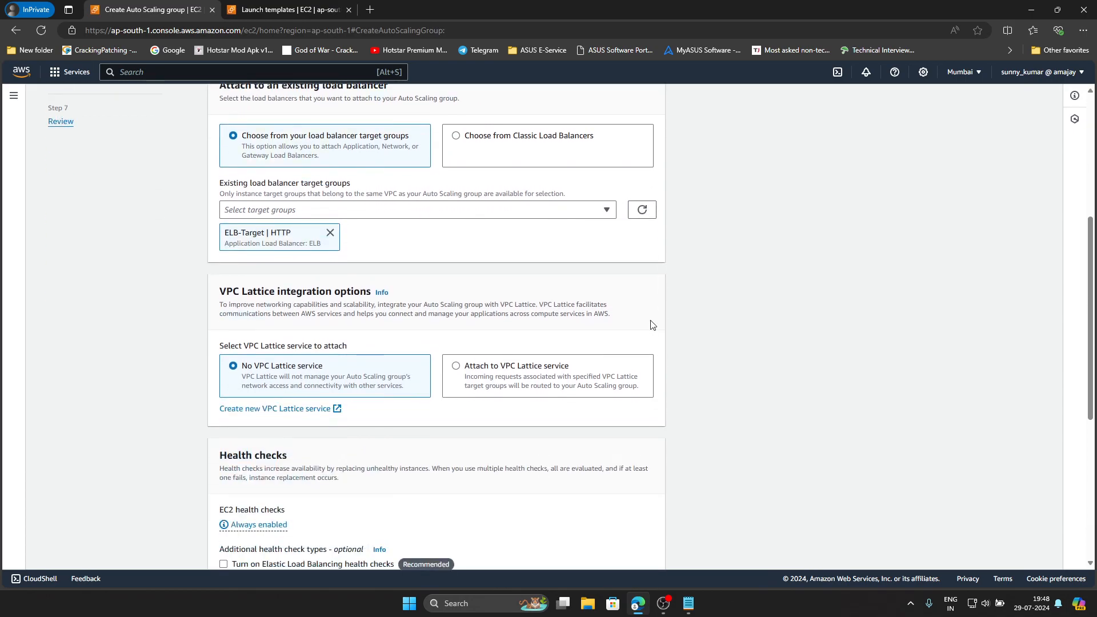
Turn on Elastic Load Balancing health checks for the group and proceed to the group size and scaling settings
scroll(588, 349, "down", 4)
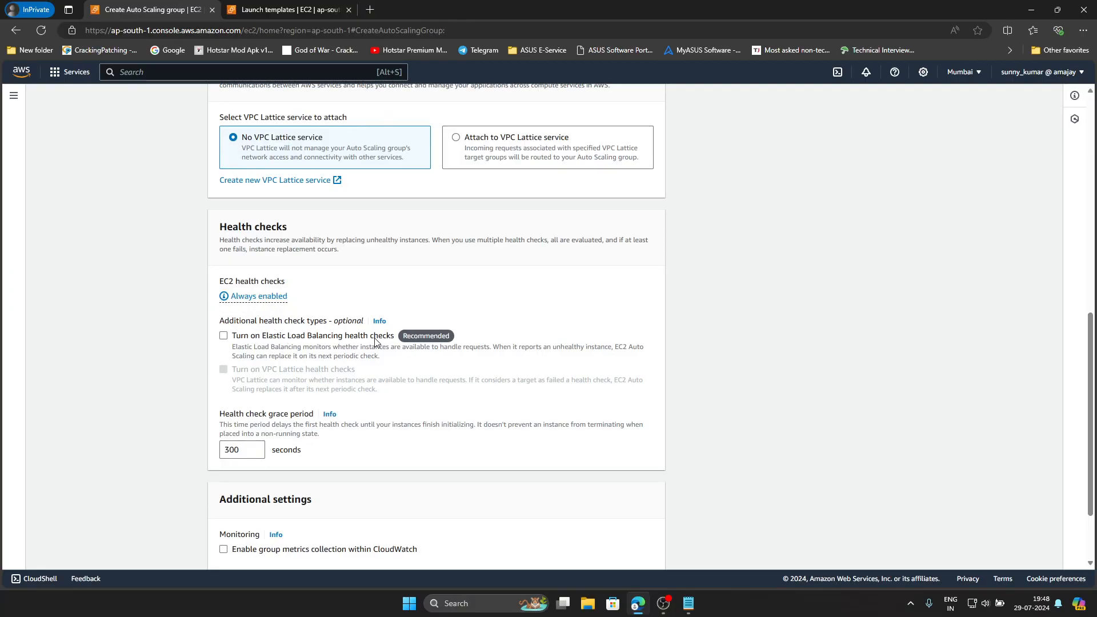
left_click(224, 336)
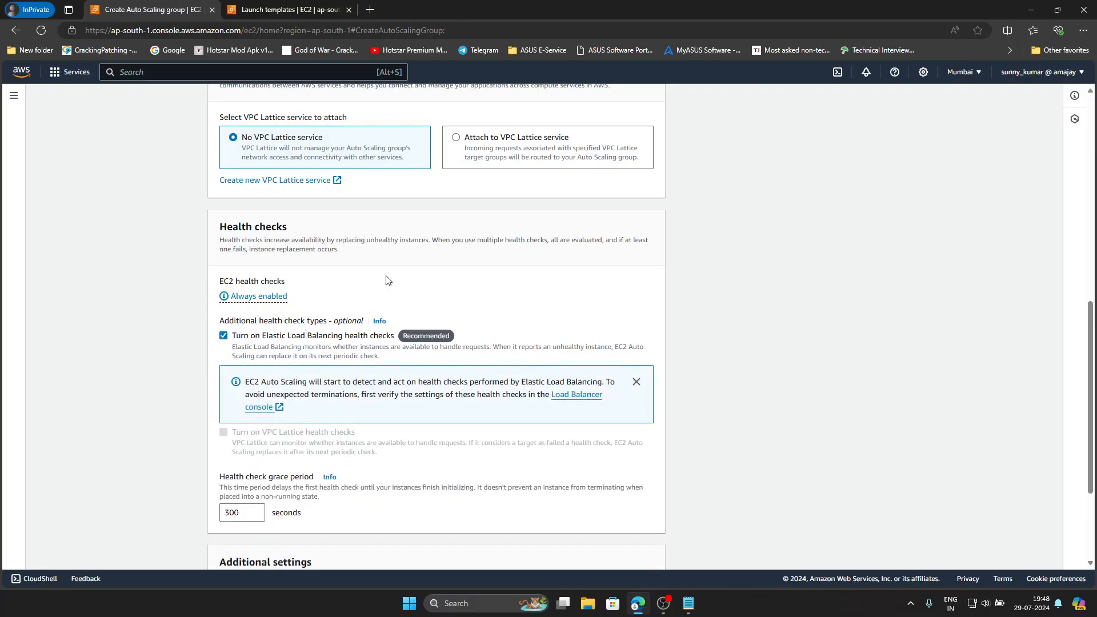
scroll(423, 317, "down", 3)
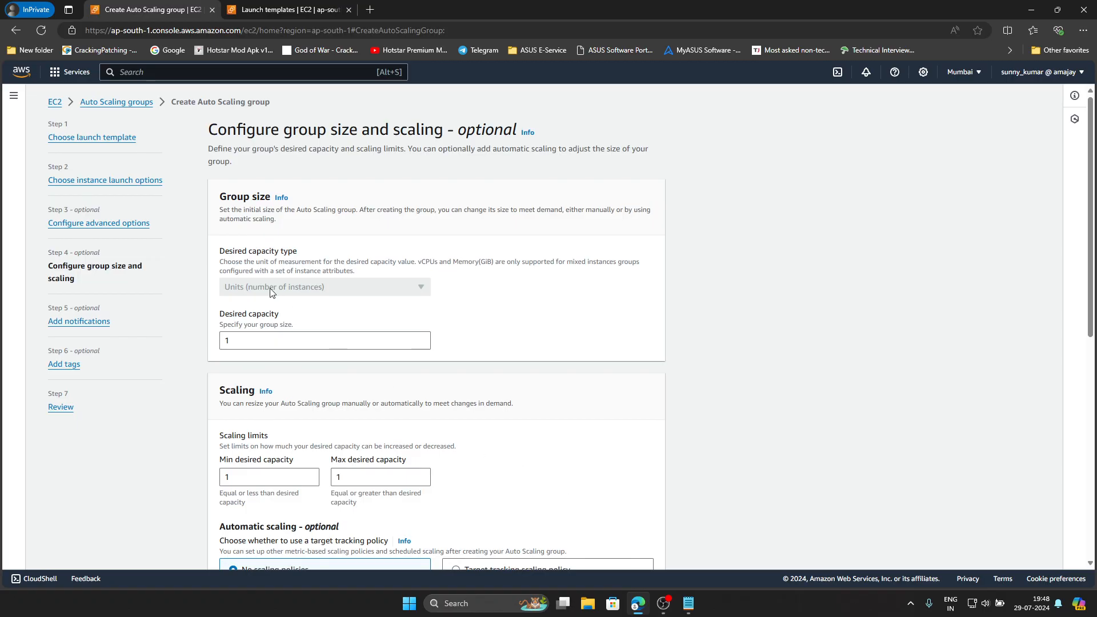
Set the Auto Scaling group's desired capacity to 2 and its maximum desired capacity to 4
scroll(286, 257, "down", 3)
left_click(276, 172)
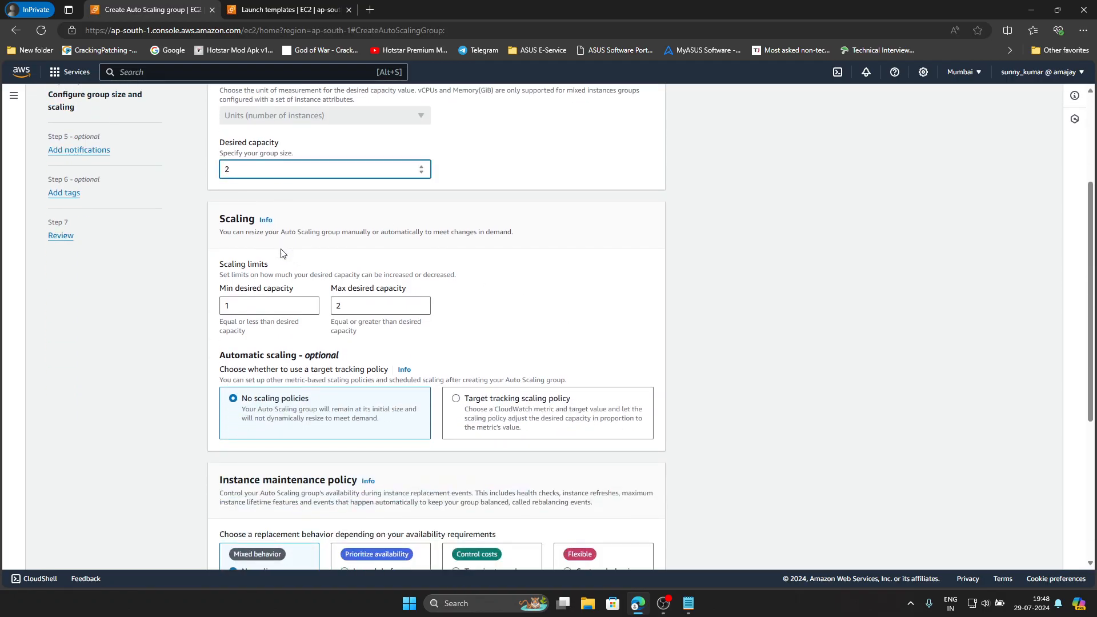
left_click(364, 310)
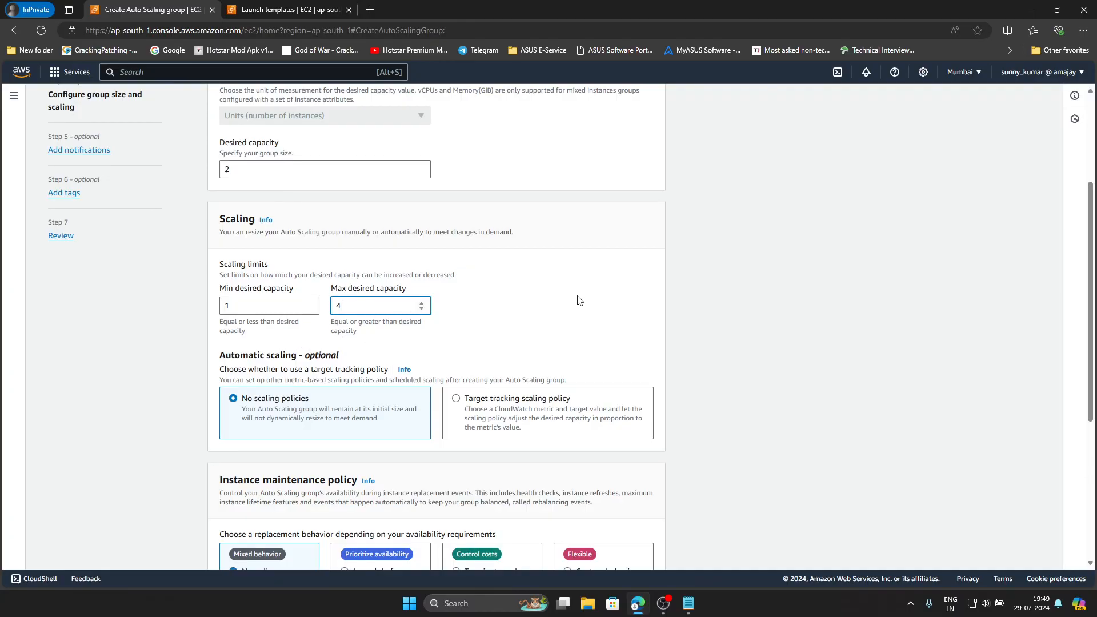
Enable a target tracking scaling policy with Application Load Balancer request count per target as the metric type
scroll(579, 300, "down", 3)
left_click(488, 236)
scroll(485, 248, "down", 2)
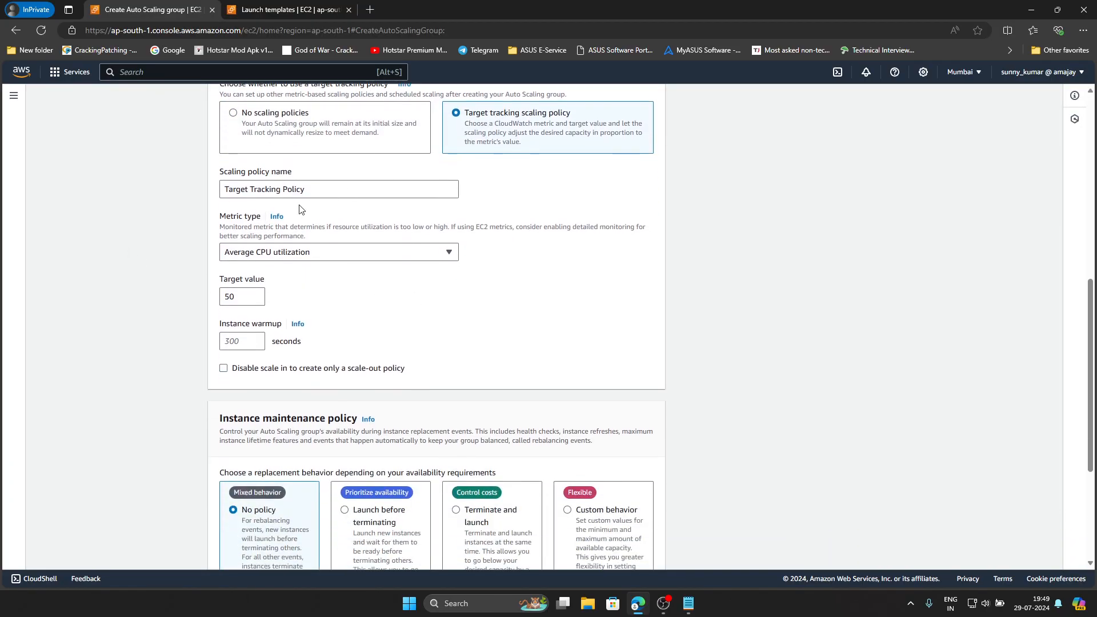
left_click(303, 259)
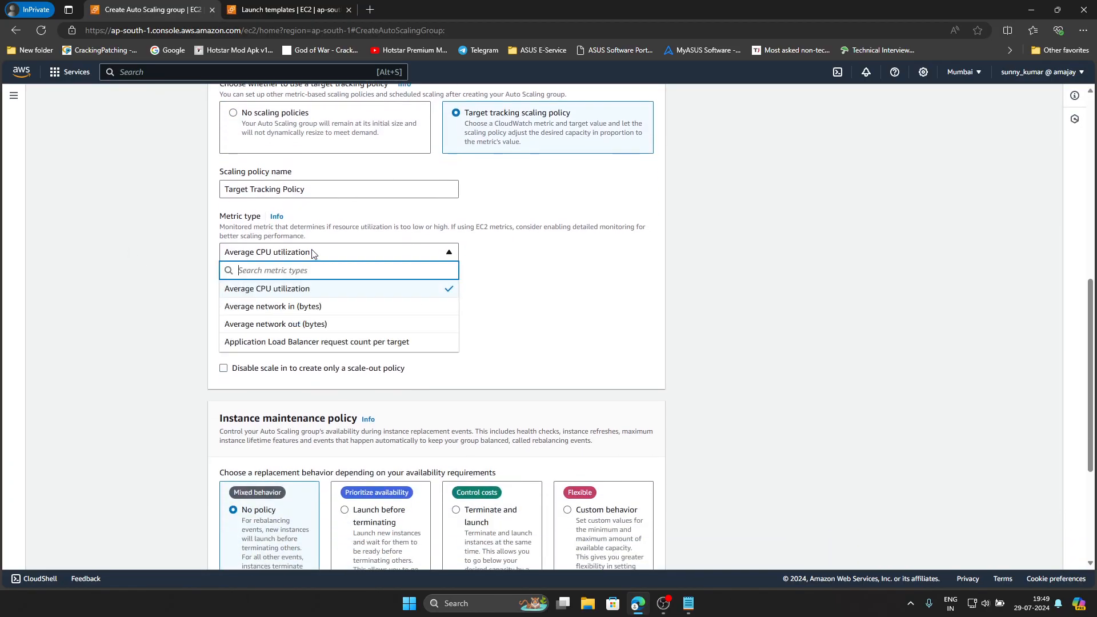
left_click(360, 312)
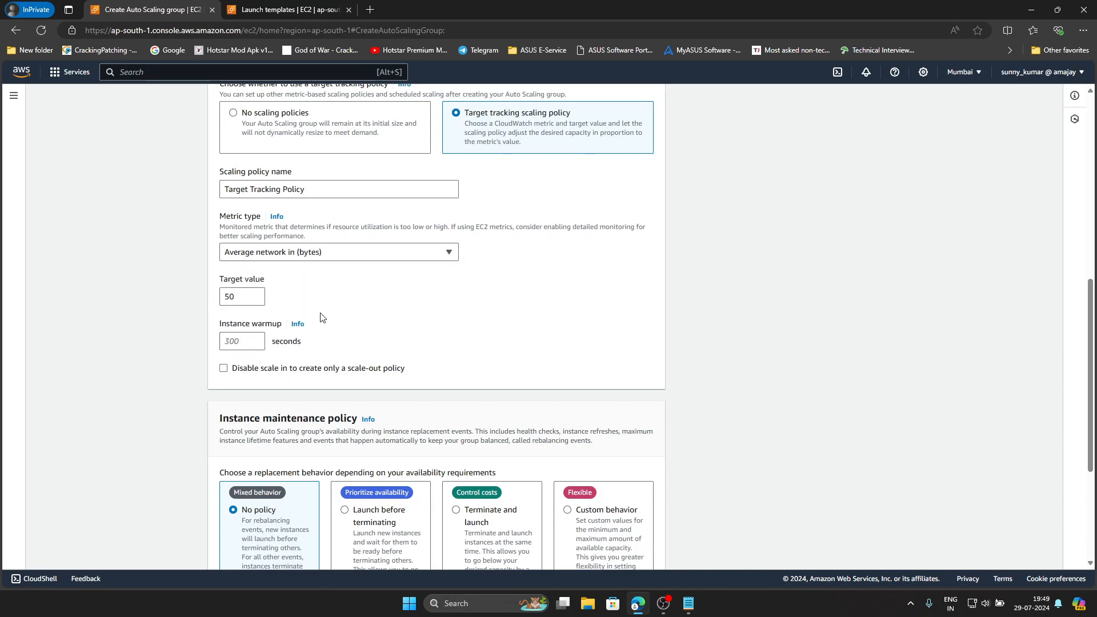
left_click(292, 253)
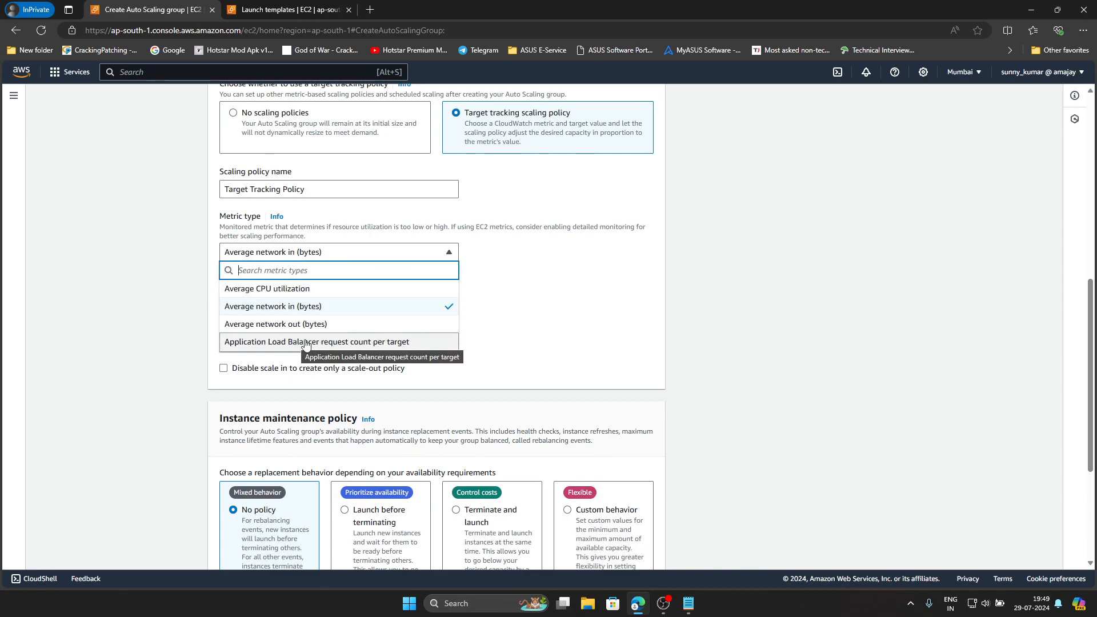
left_click(401, 343)
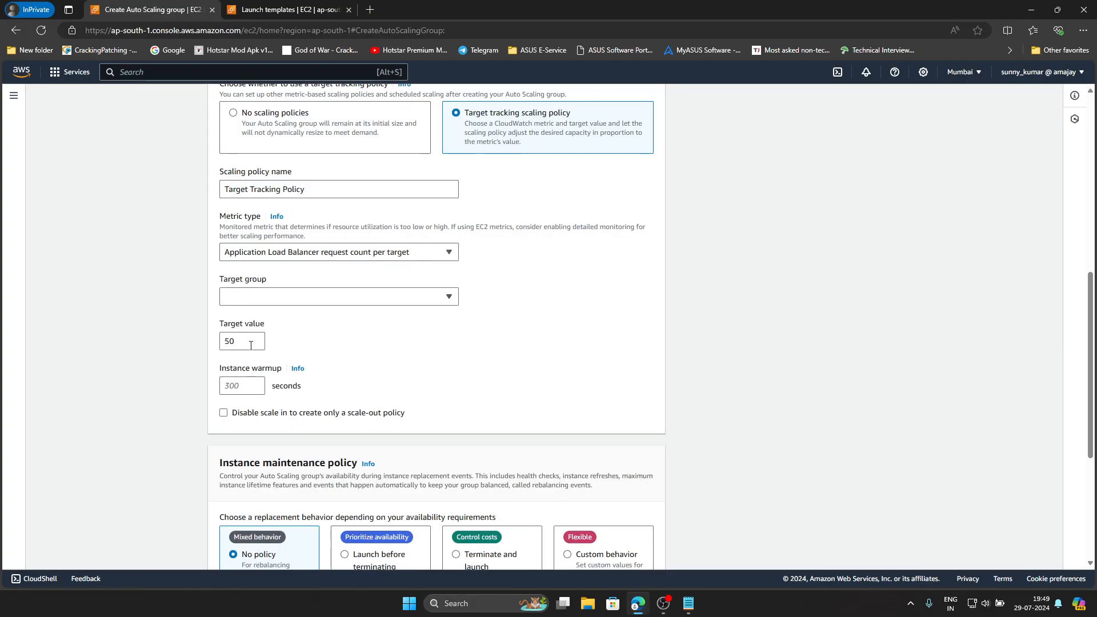
Set the scaling policy's target group to ELB-Target and its target value to 5, and proceed to the notifications
left_click(266, 298)
left_click(239, 339)
left_click(251, 341)
key("BackSpace")
key("BackSpace")
scroll(399, 320, "down", 4)
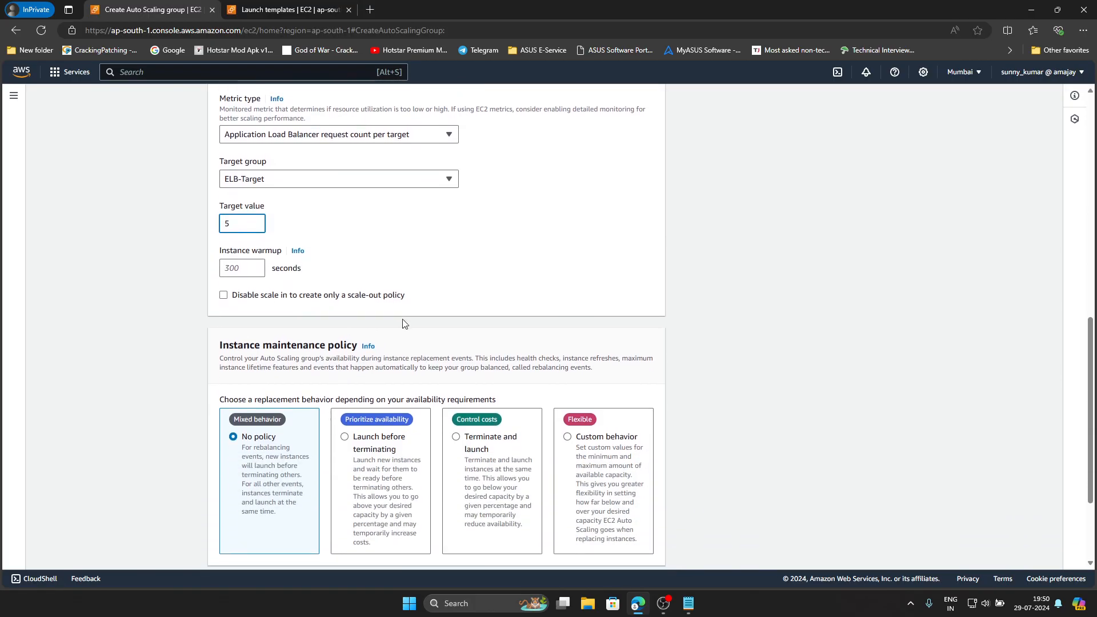
left_click(640, 547)
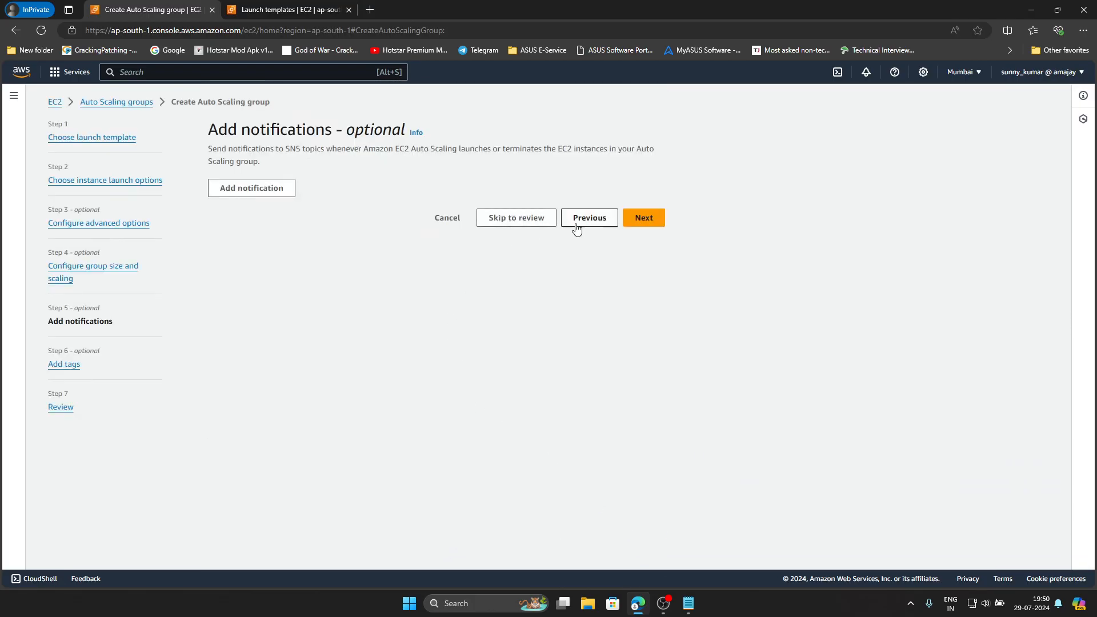
Continue without adding notifications or tags and review the Auto Scaling group's configuration
left_click(644, 221)
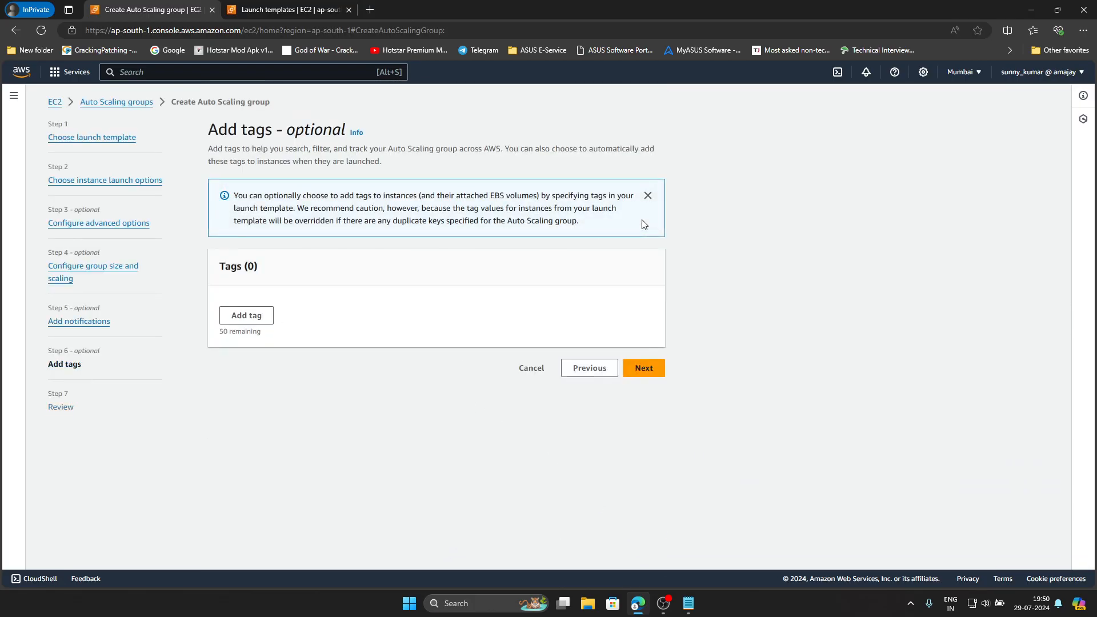
left_click(645, 374)
scroll(649, 400, "down", 15)
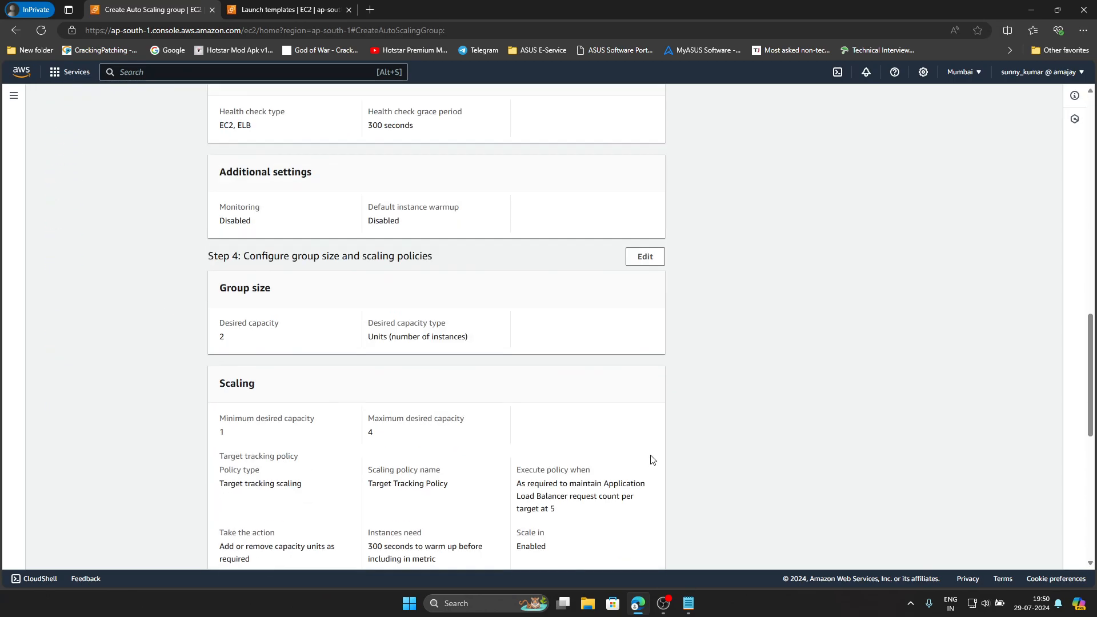
Create the Auto Scaling group from the reviewed configuration and refresh the group list
scroll(651, 469, "down", 10)
left_click(622, 549)
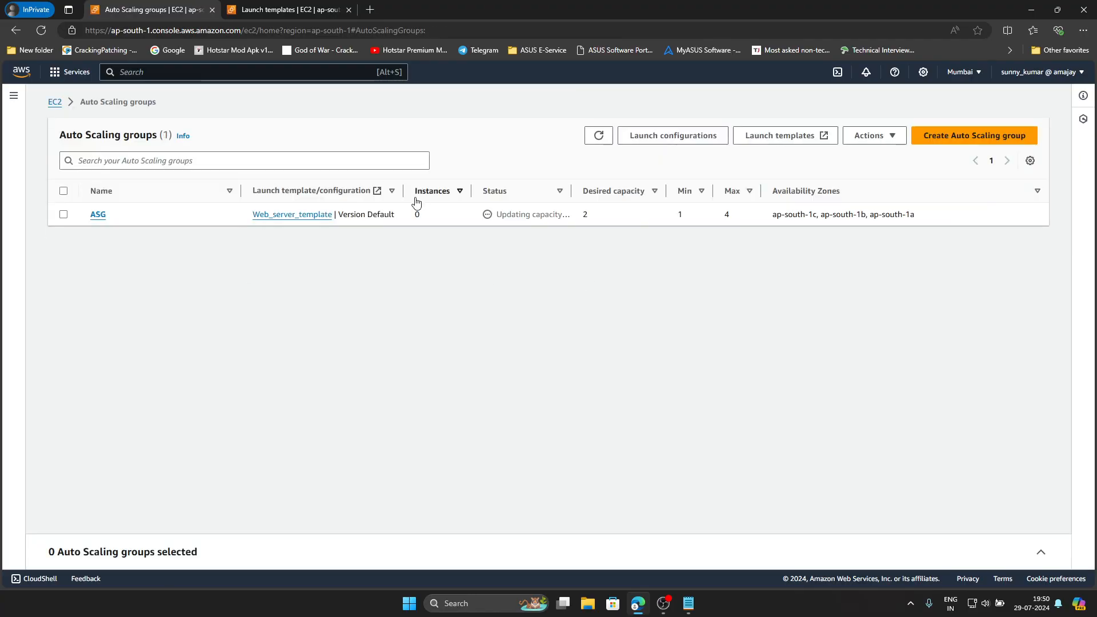
left_click(599, 139)
left_click(599, 138)
left_click(598, 138)
Check the EC2 instances launched by the Auto Scaling group, refreshing the group and instance lists to follow their state
left_click(279, 6)
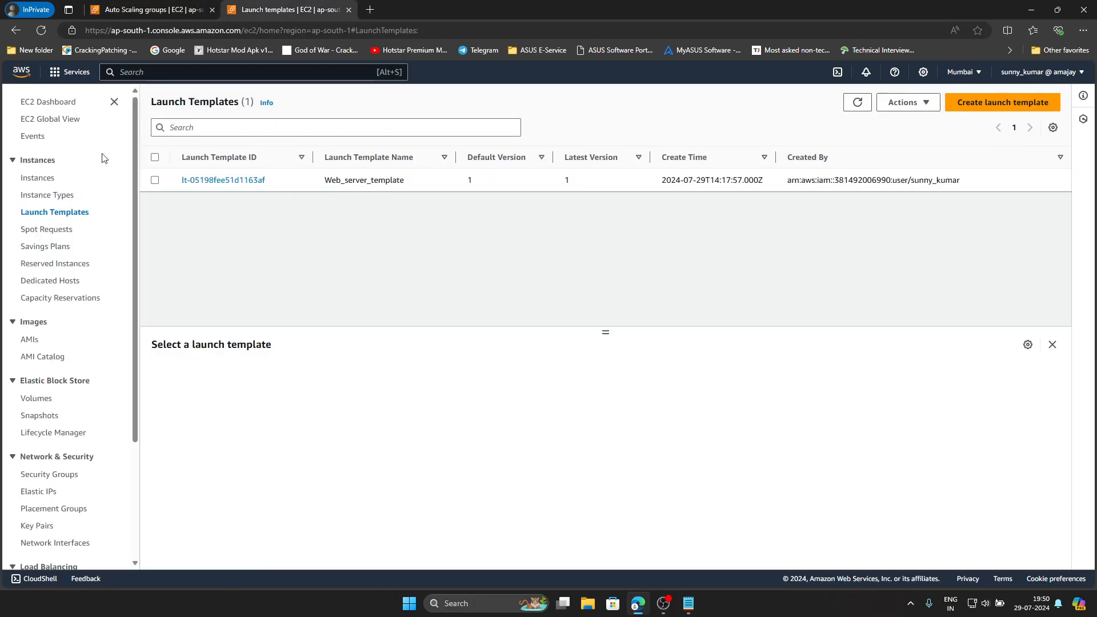
left_click(48, 178)
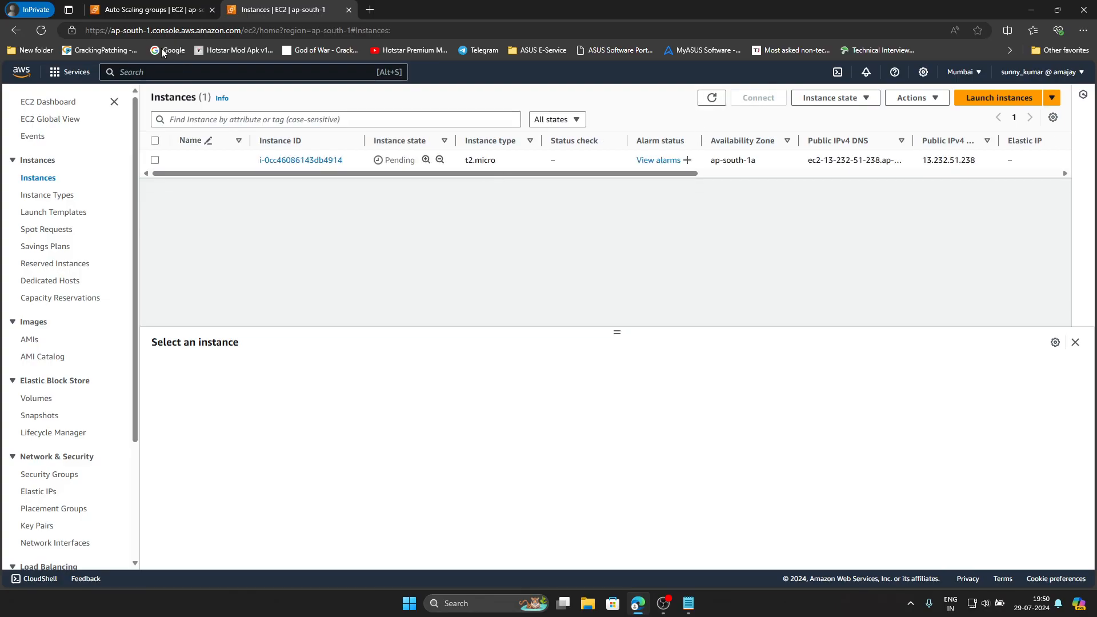
left_click(143, 11)
left_click(599, 136)
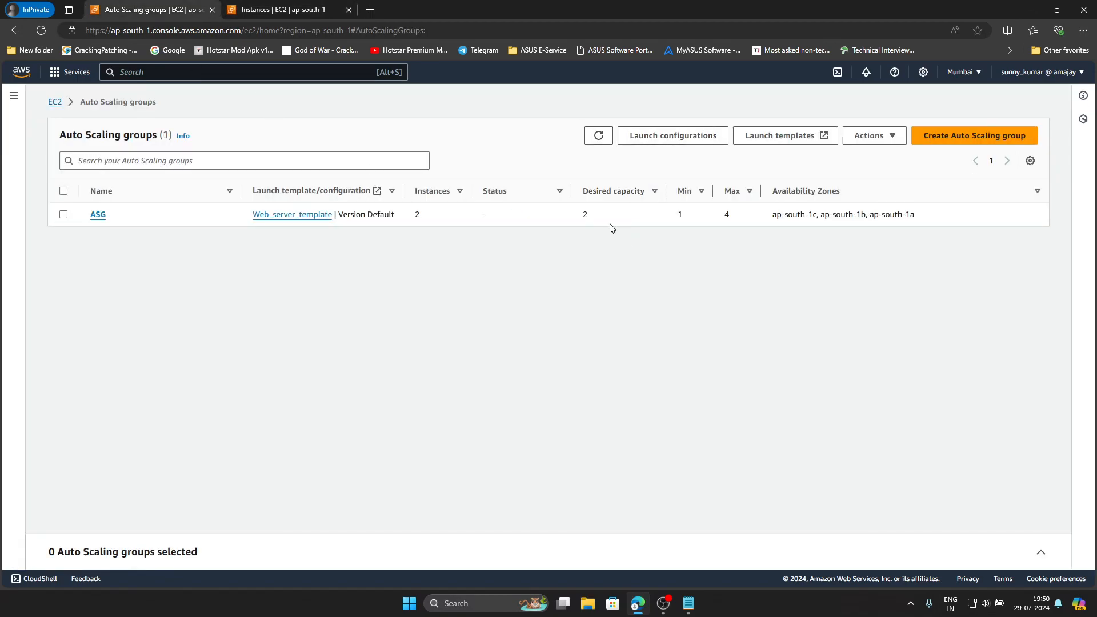
left_click(273, 12)
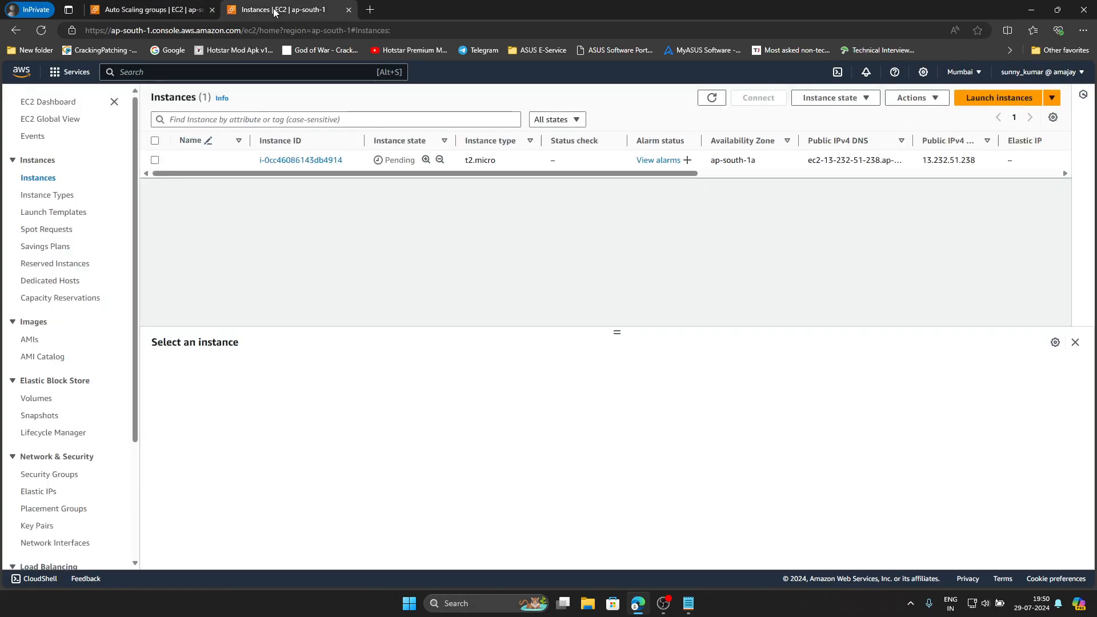
left_click(710, 99)
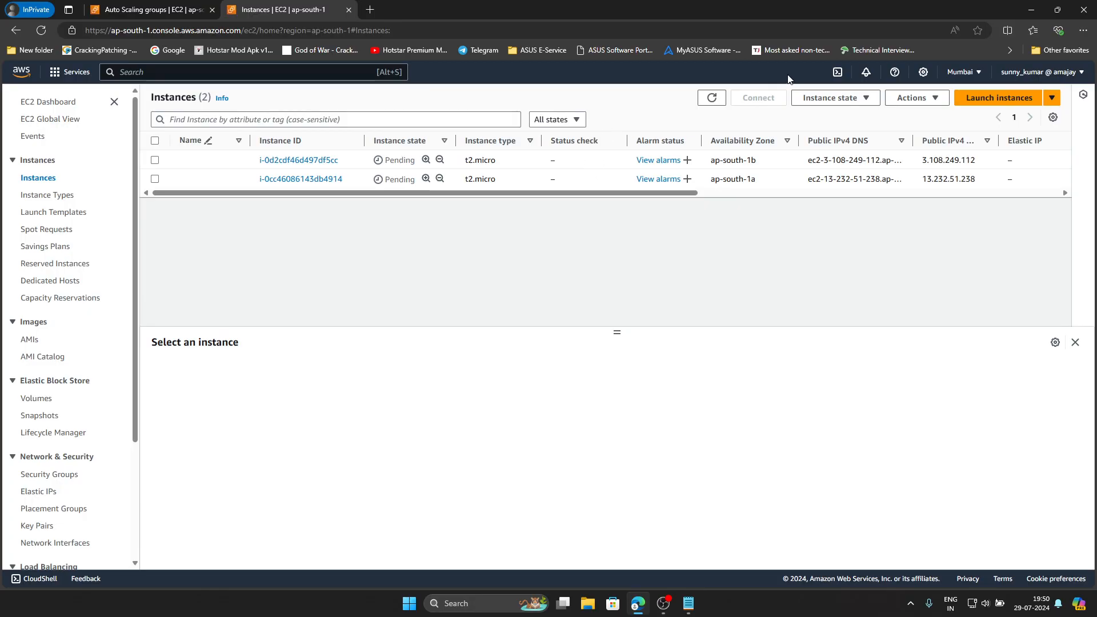
left_click(712, 98)
left_click(710, 103)
left_click(712, 101)
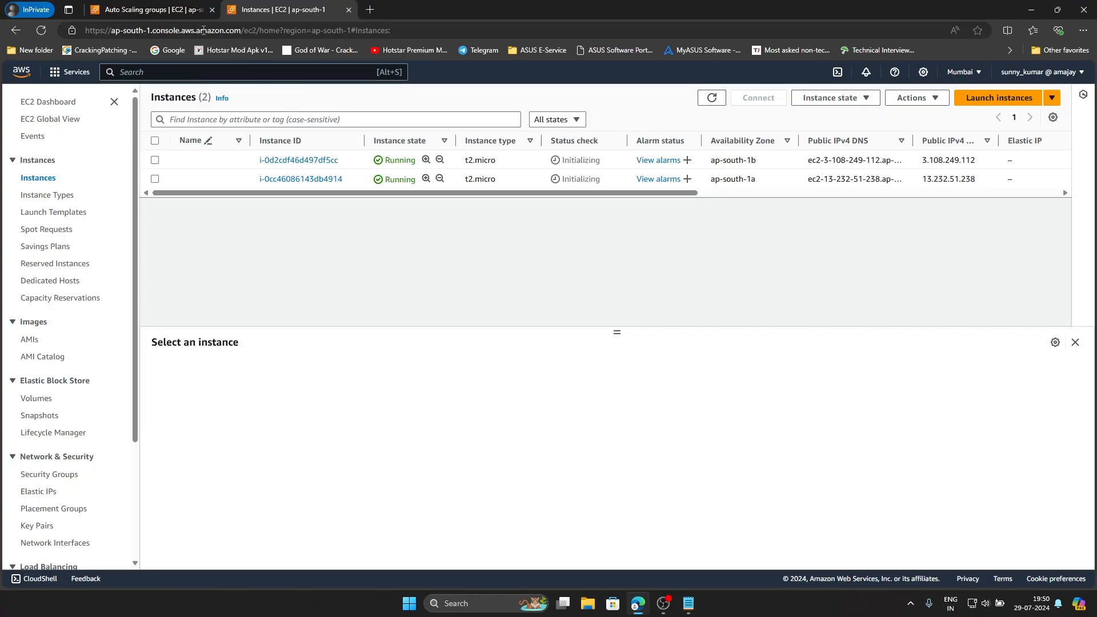
Open the ELB-Target target group's details and review its registered targets
left_click(154, 9)
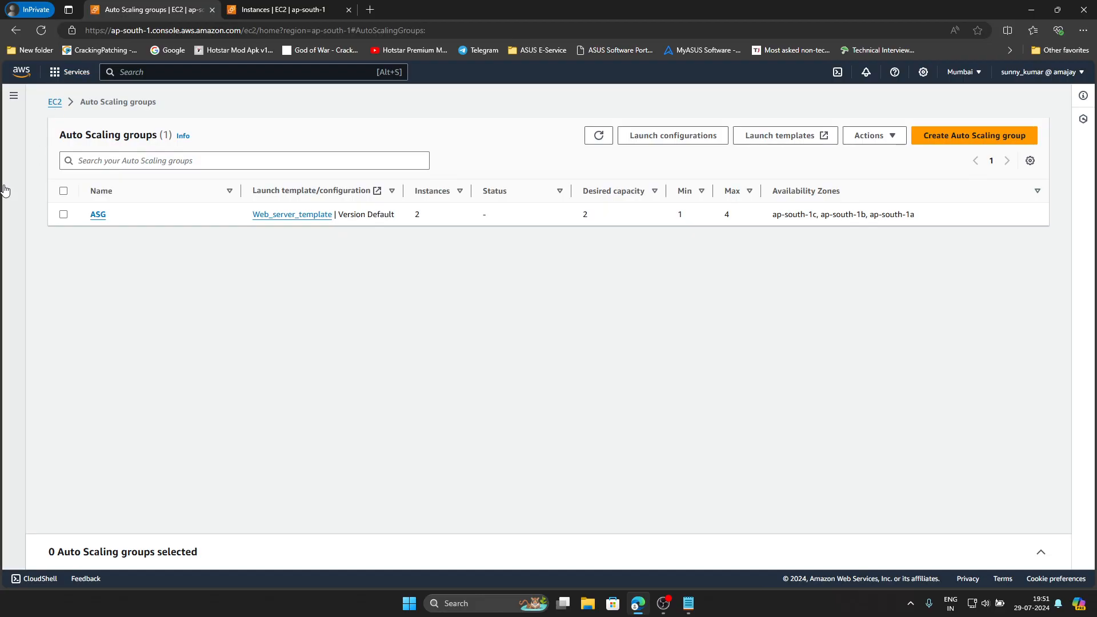
left_click(15, 96)
scroll(40, 349, "down", 5)
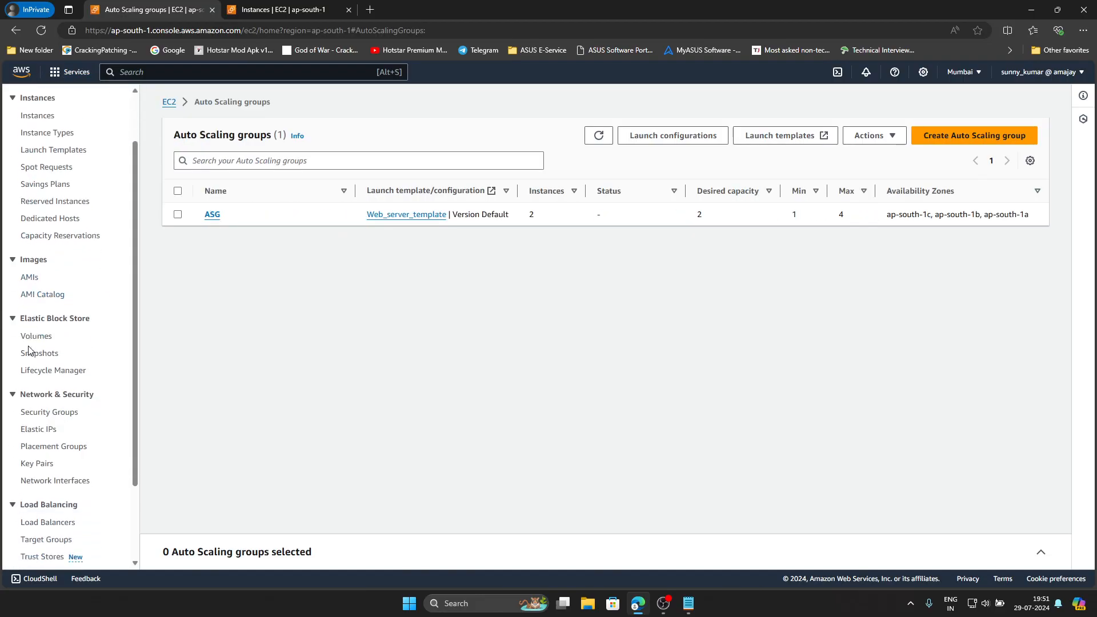
left_click(55, 444)
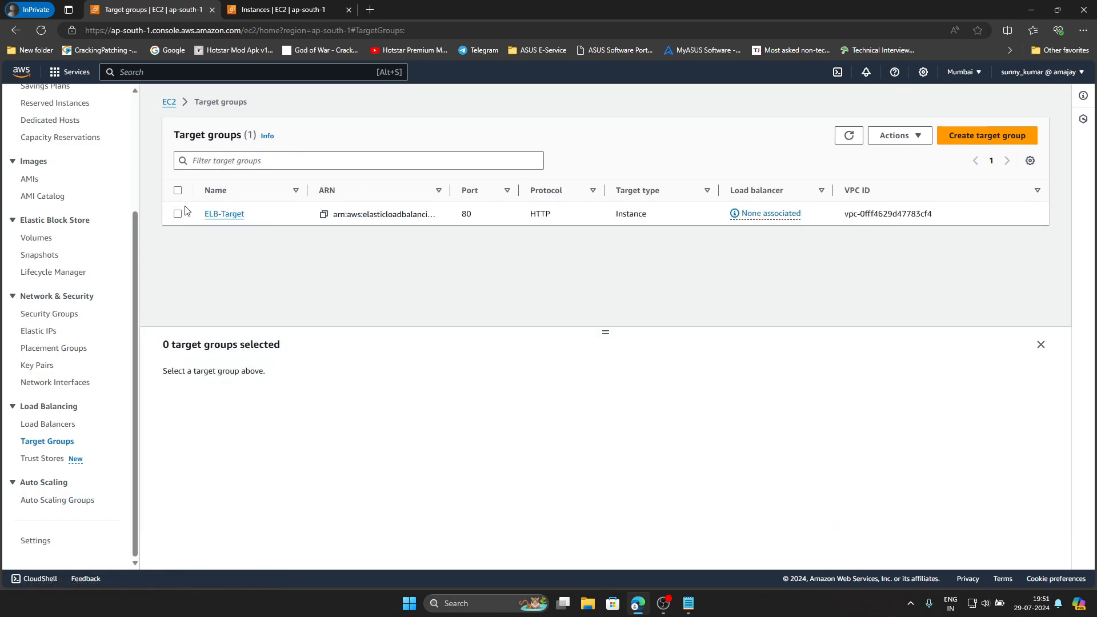
left_click(223, 216)
scroll(409, 265, "down", 1)
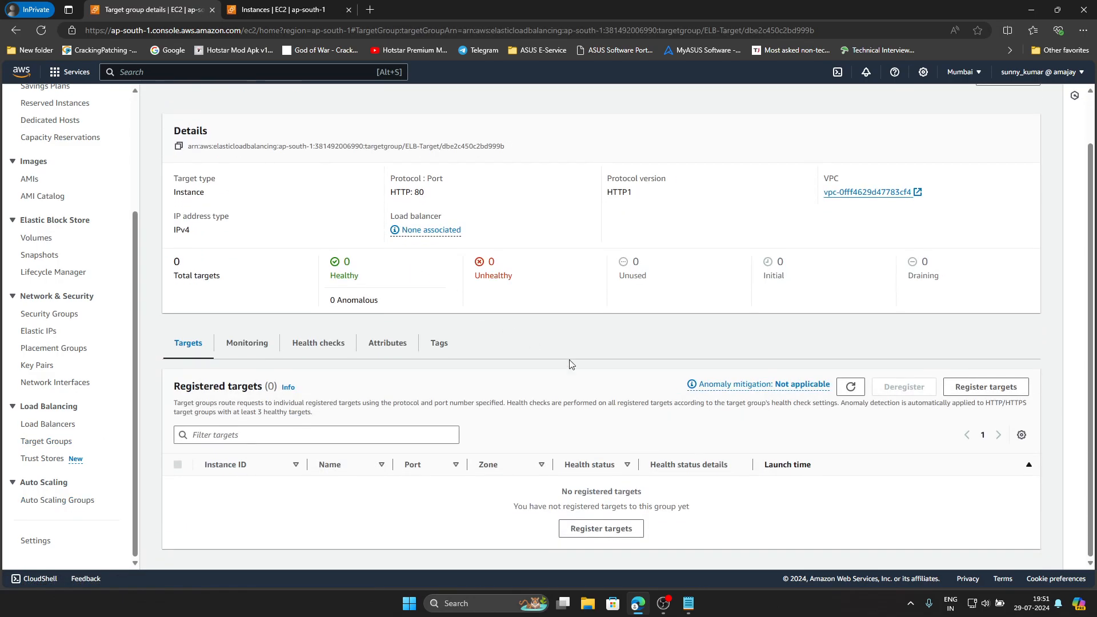
scroll(607, 393, "up", 1)
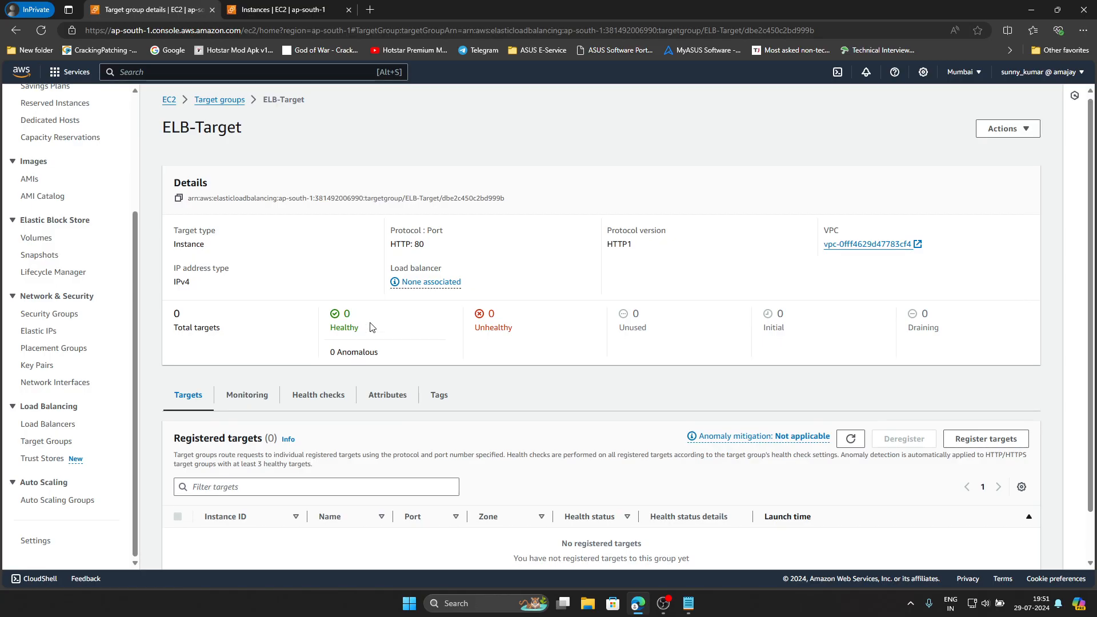
scroll(336, 349, "down", 1)
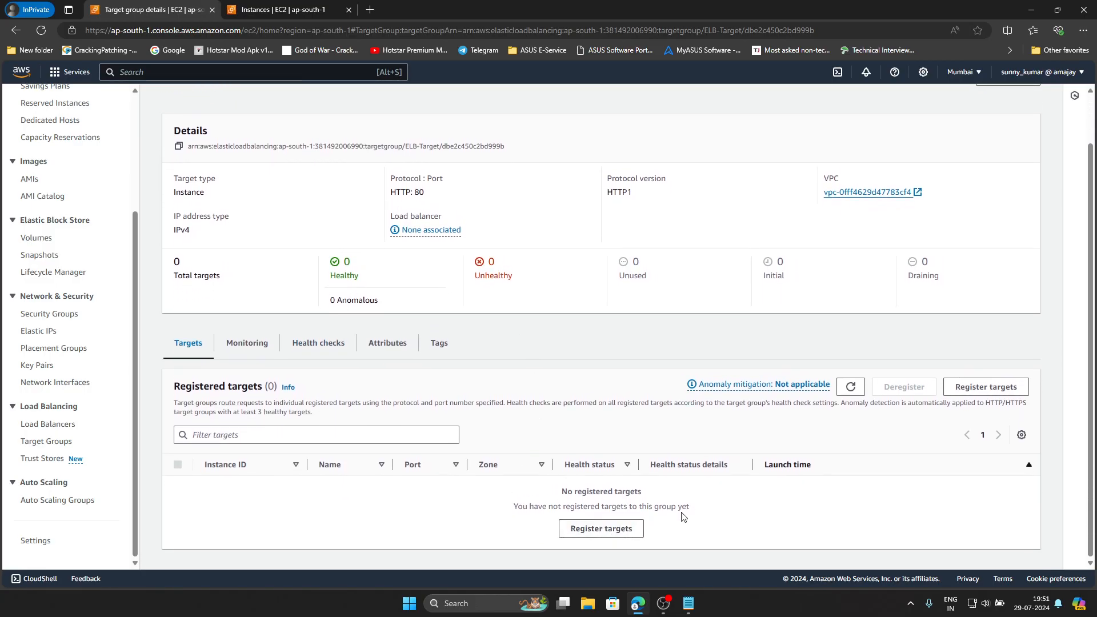
Register both available instances in the ELB-Target target group on port 80 and review the group's target status
left_click(628, 532)
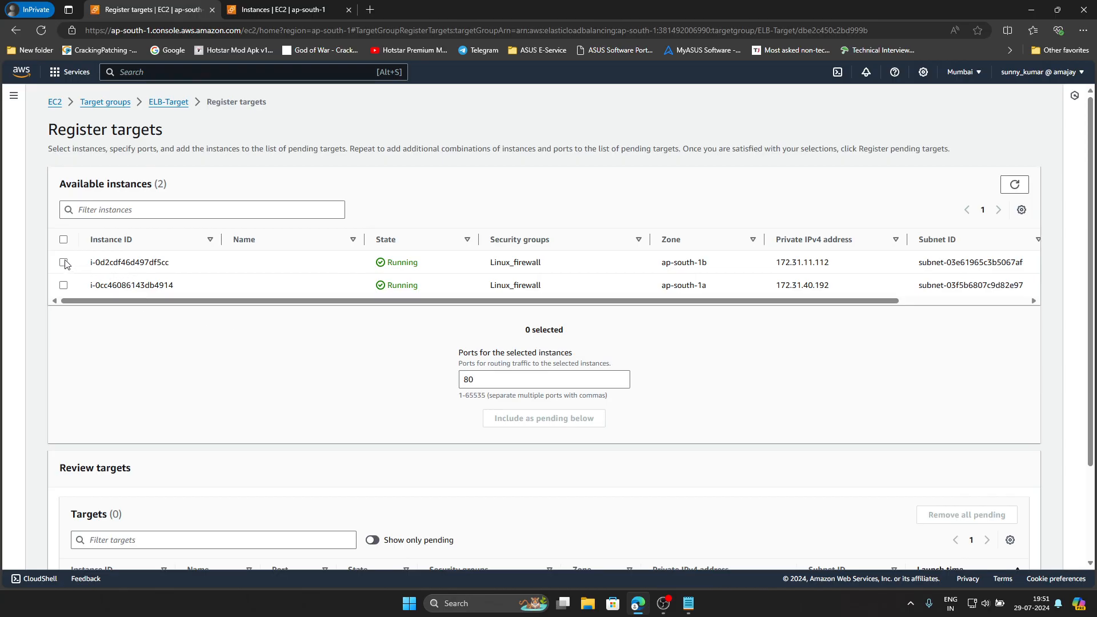
left_click(64, 239)
scroll(537, 348, "down", 2)
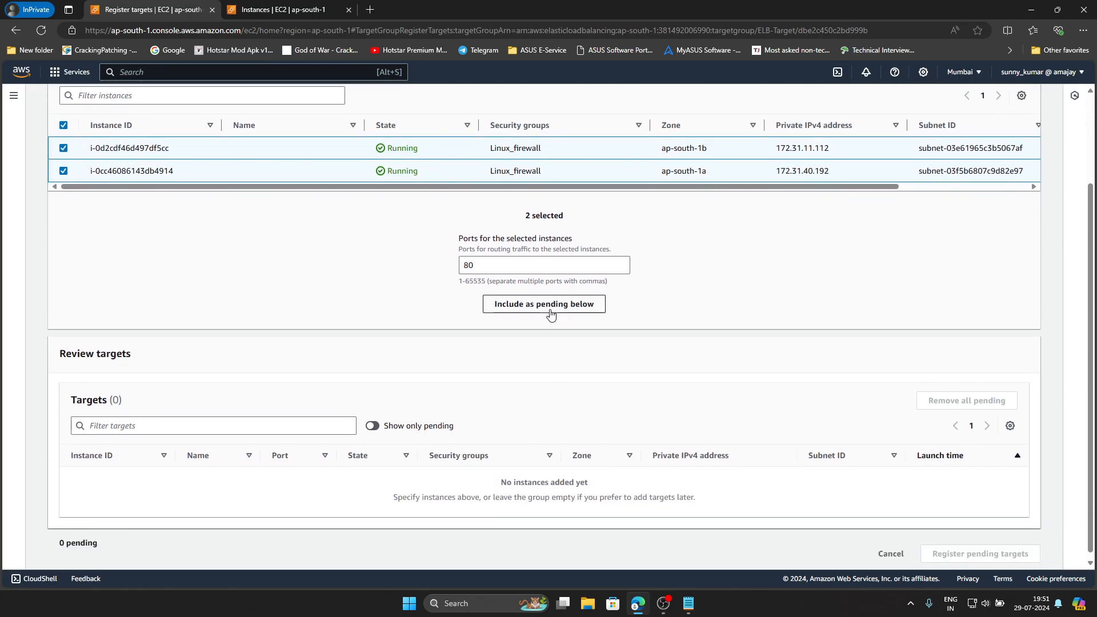
left_click(550, 304)
scroll(743, 429, "down", 1)
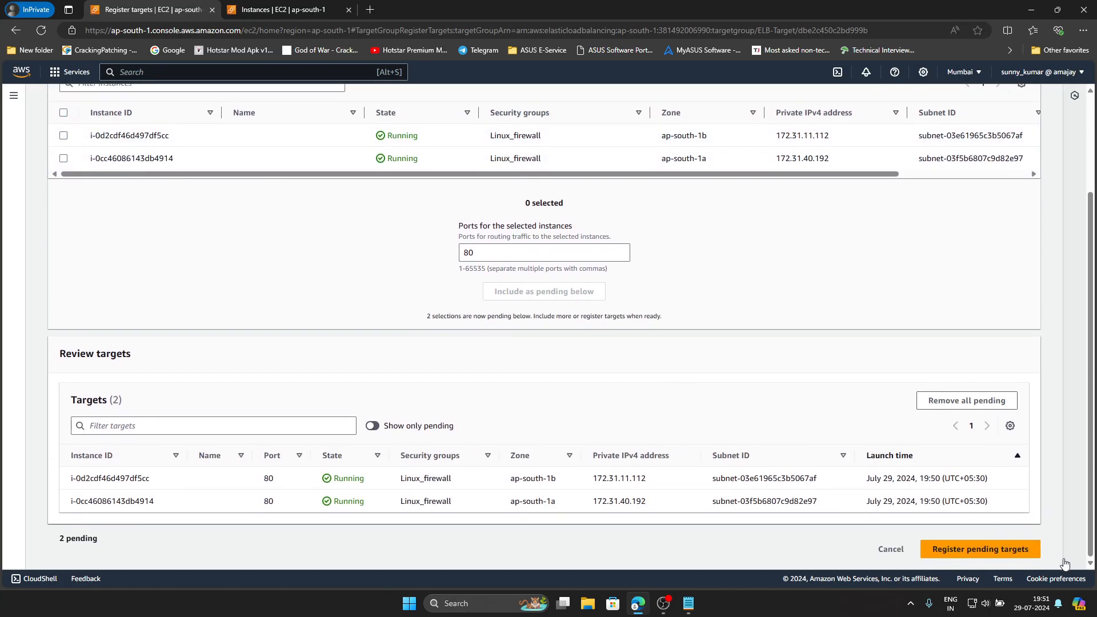
left_click(1022, 558)
scroll(553, 369, "down", 2)
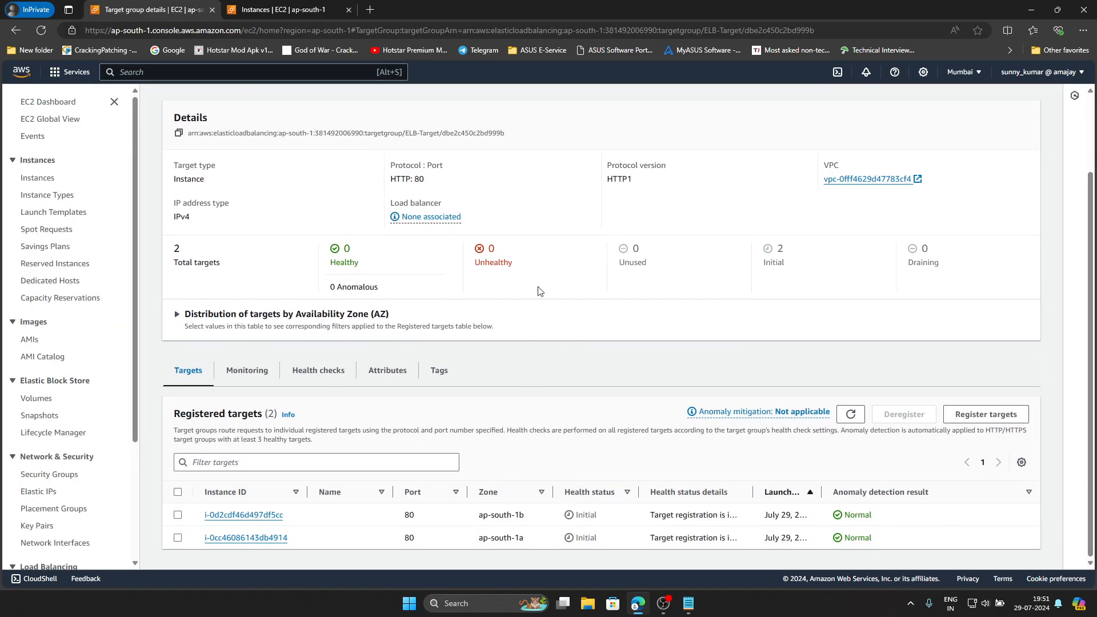
scroll(800, 257, "up", 2)
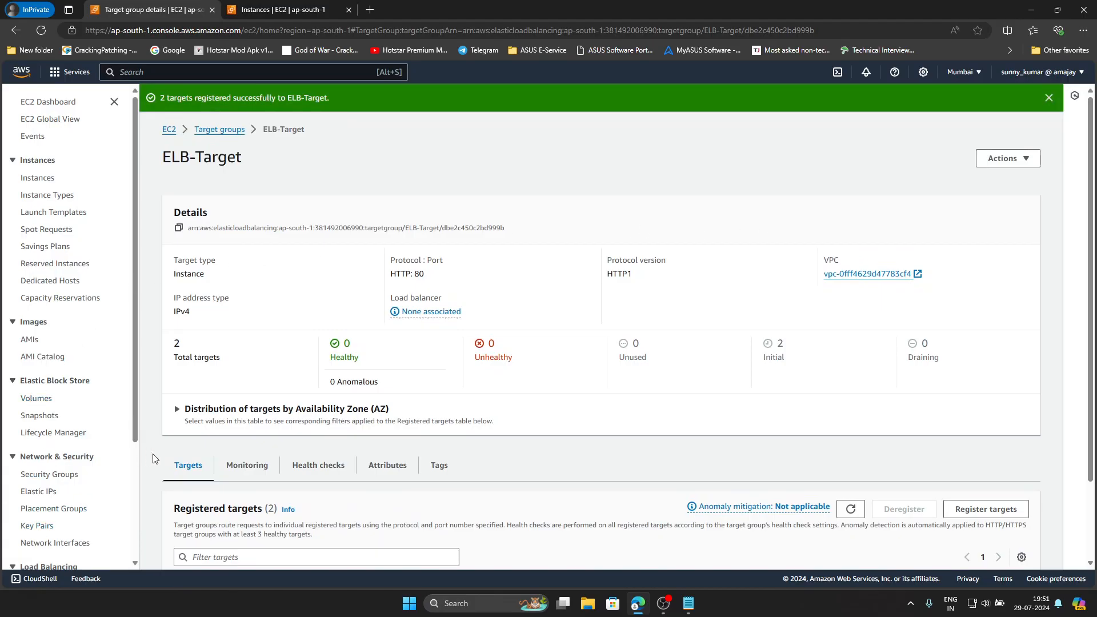
Open the ELB load balancer's details and copy its DNS name
scroll(37, 454, "down", 3)
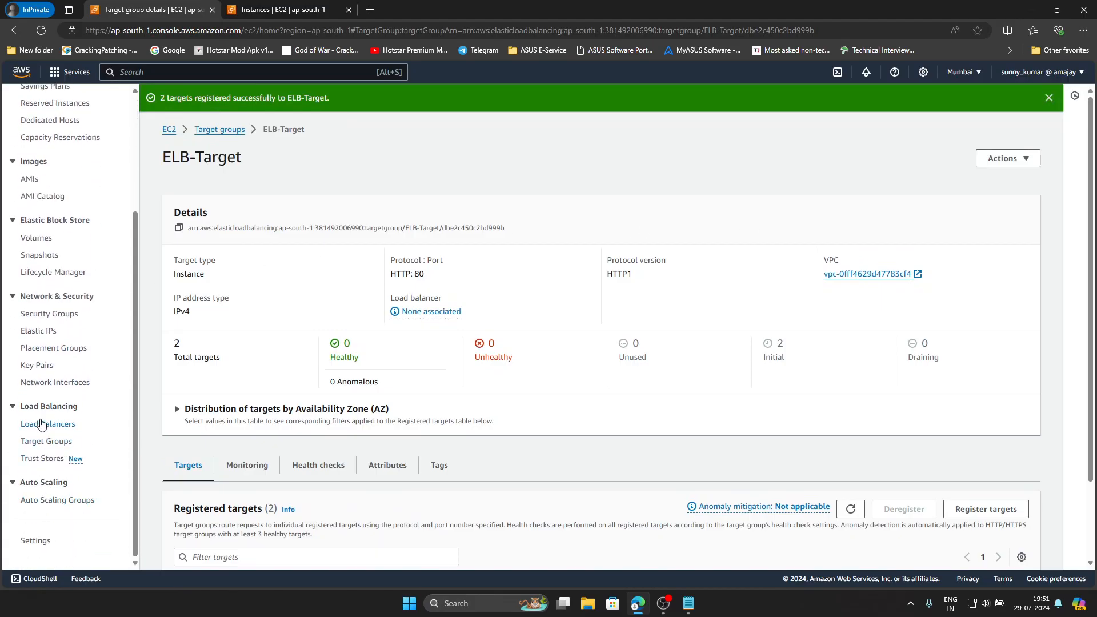
left_click(42, 423)
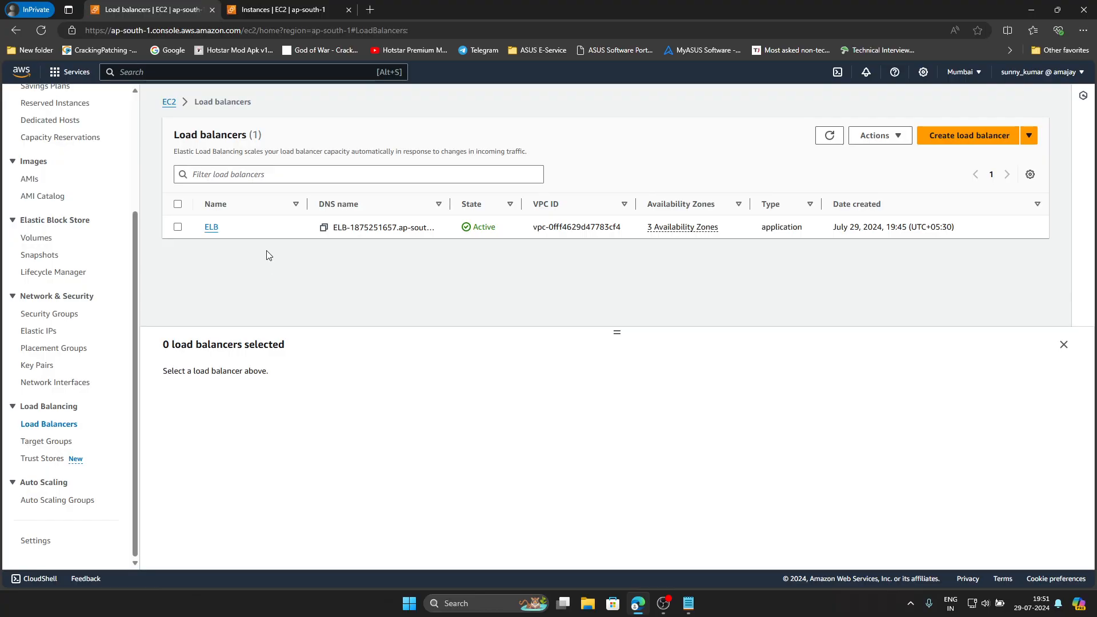
left_click(212, 227)
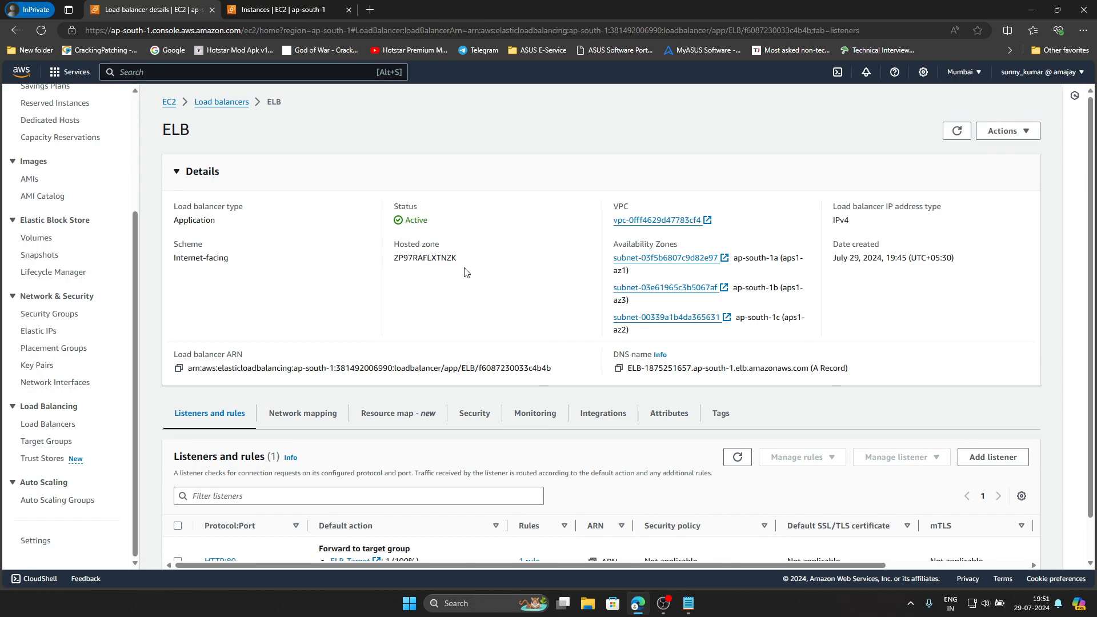
left_click(618, 370)
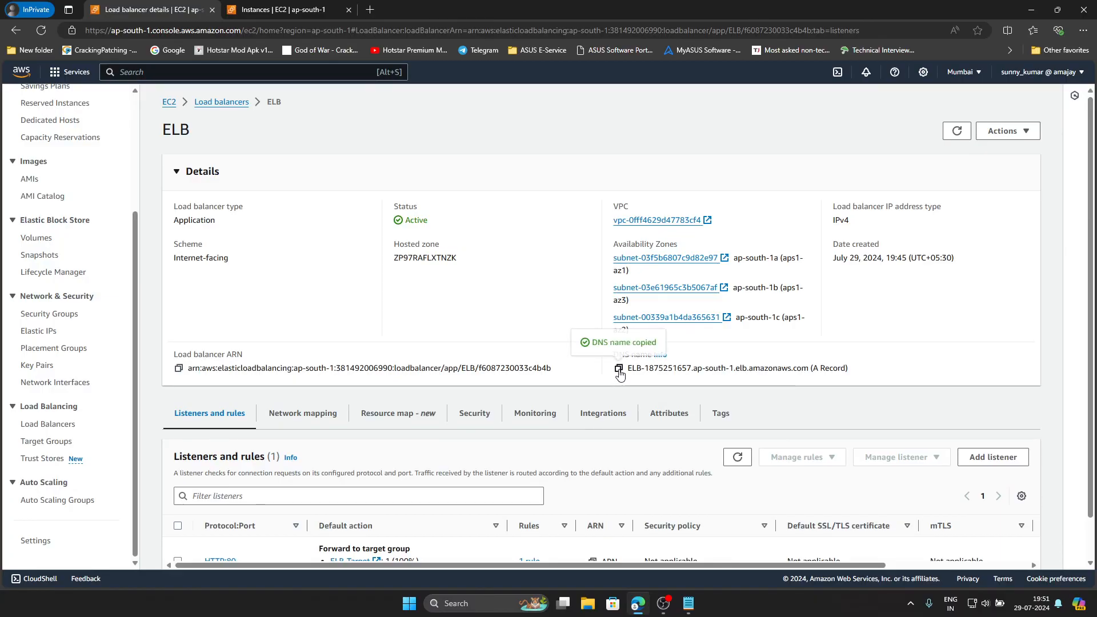
Refresh the EC2 instance list repeatedly to monitor the status checks of both instances
left_click(322, 12)
left_click(708, 101)
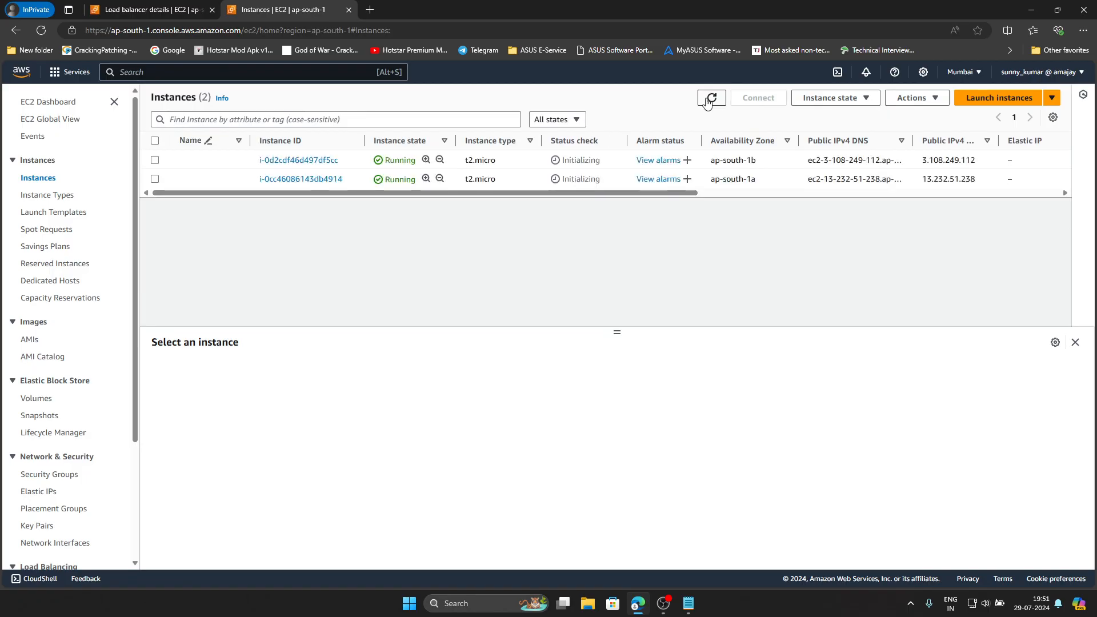
left_click(707, 102)
left_click(707, 101)
left_click(706, 101)
left_click(706, 100)
left_click(706, 100)
left_click(704, 100)
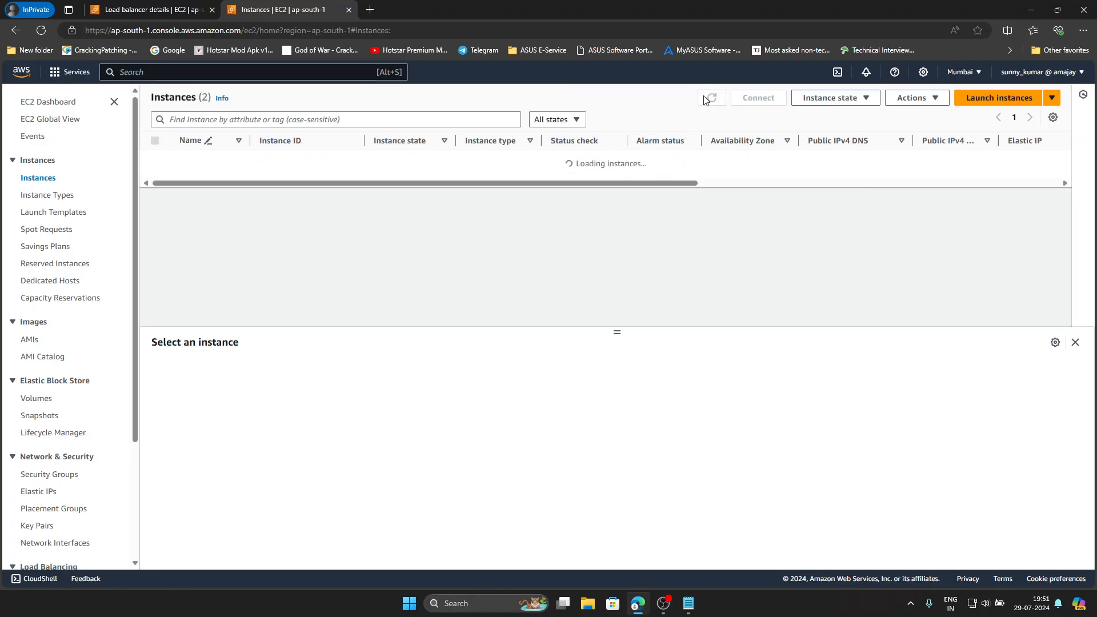
left_click(704, 100)
left_click(704, 100)
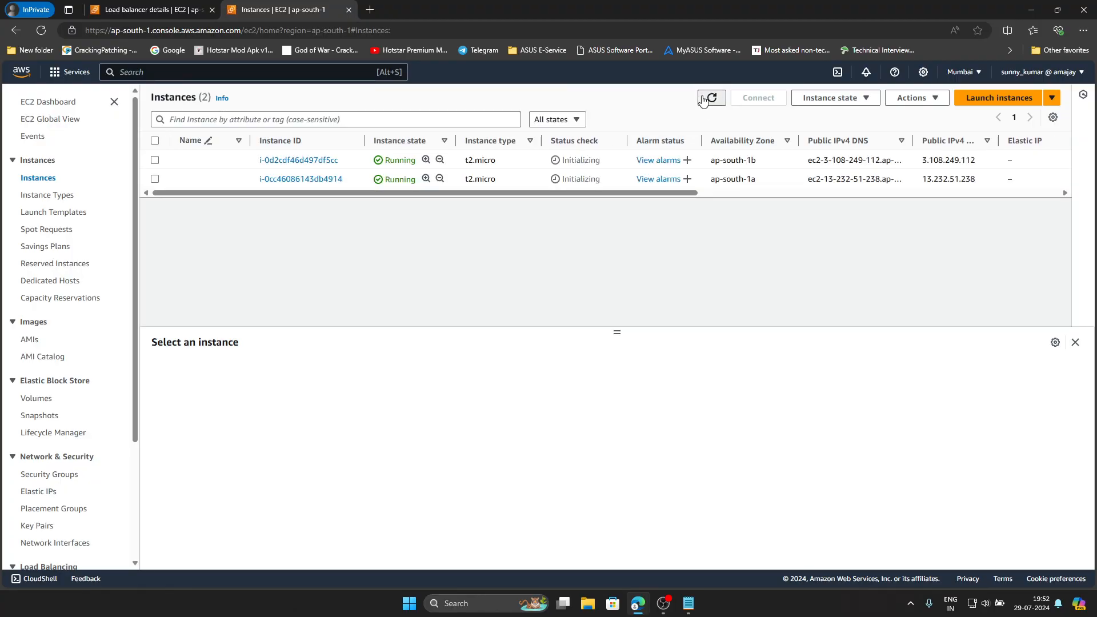
left_click(703, 100)
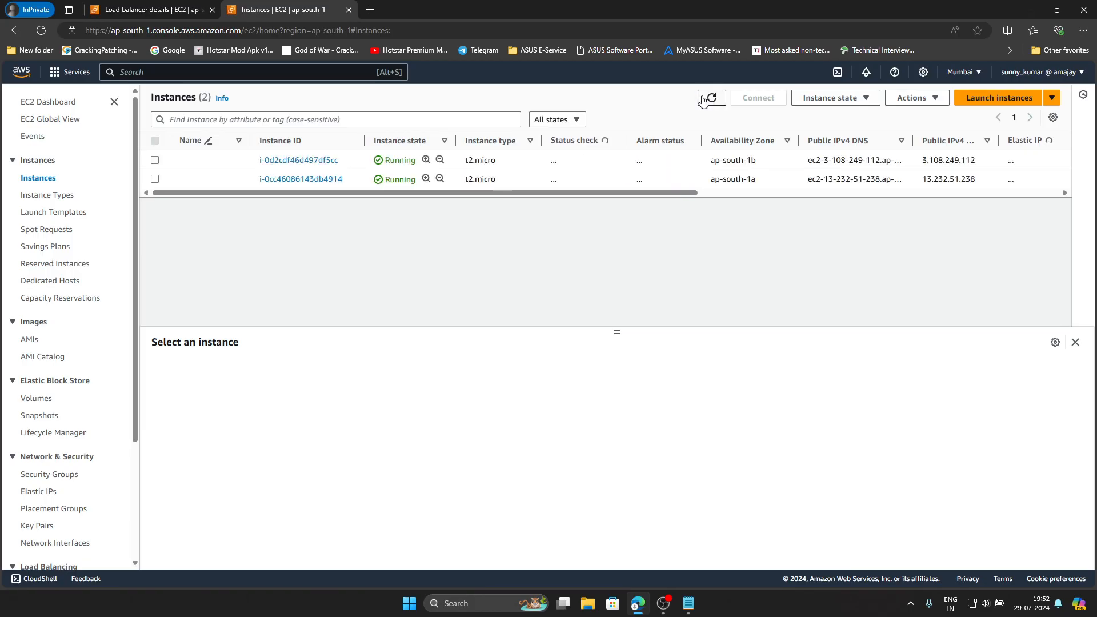
left_click(719, 104)
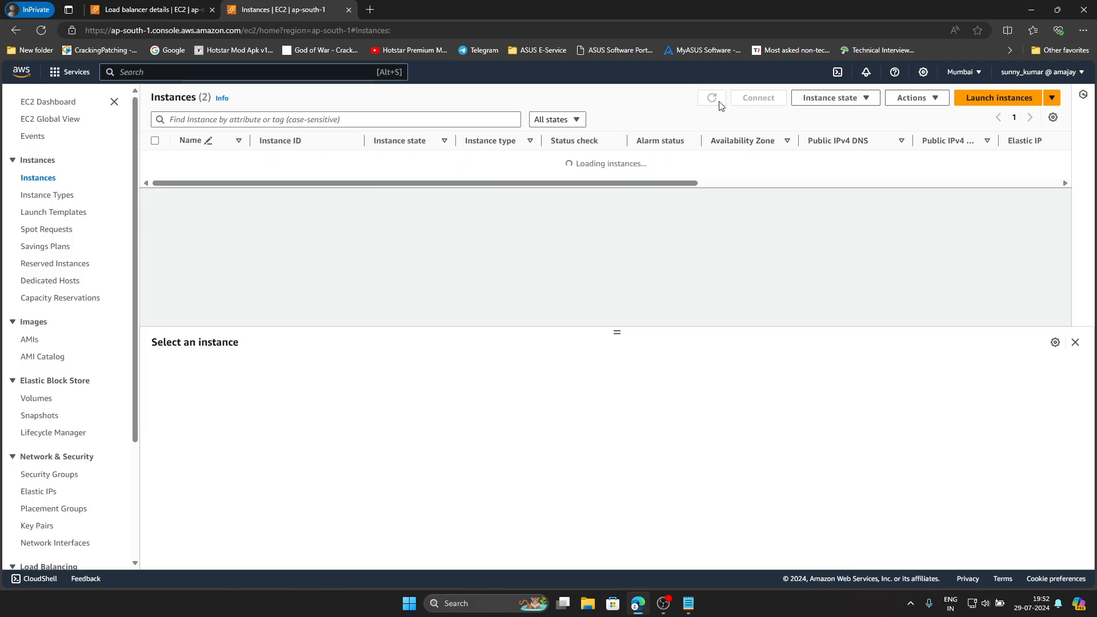
left_click(719, 104)
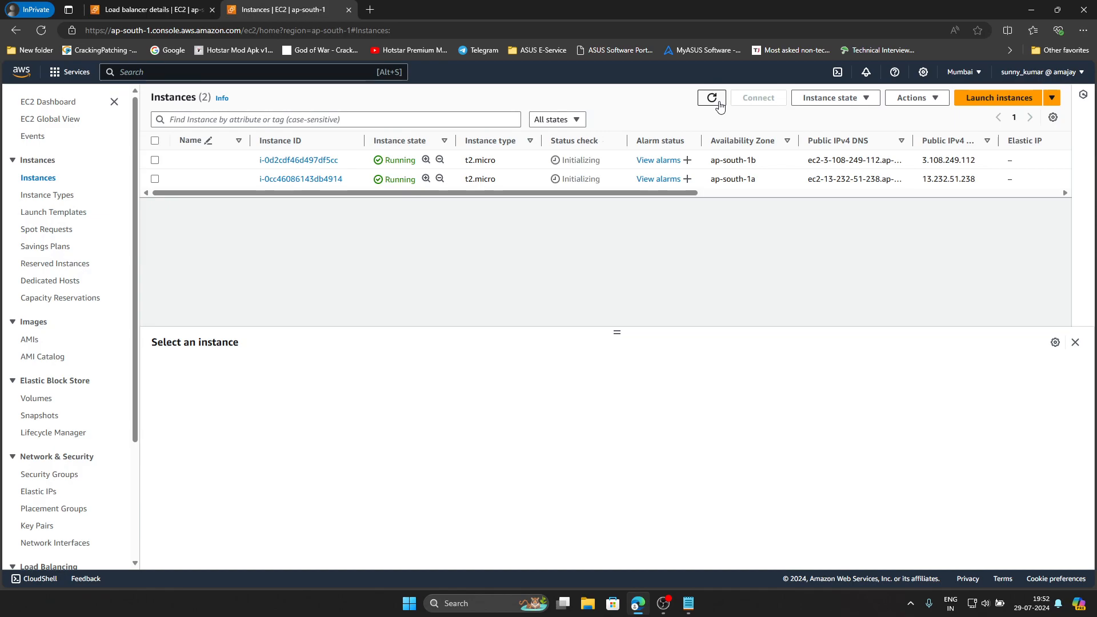
left_click(706, 106)
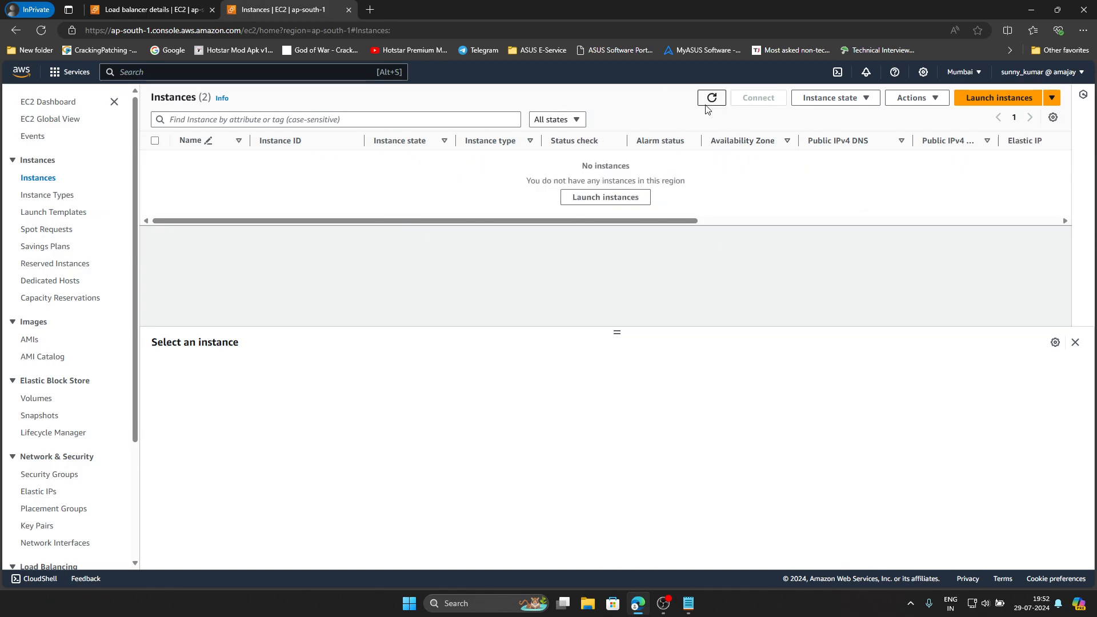
left_click(706, 106)
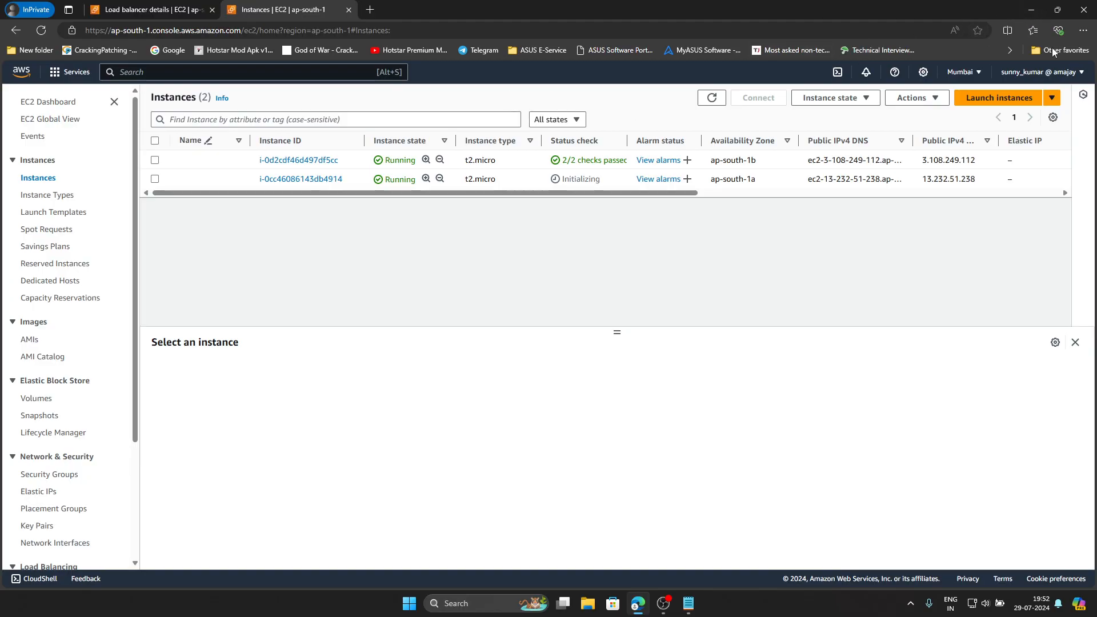
Open a new InPrivate browser window and add blank tabs until it has six
left_click(1084, 31)
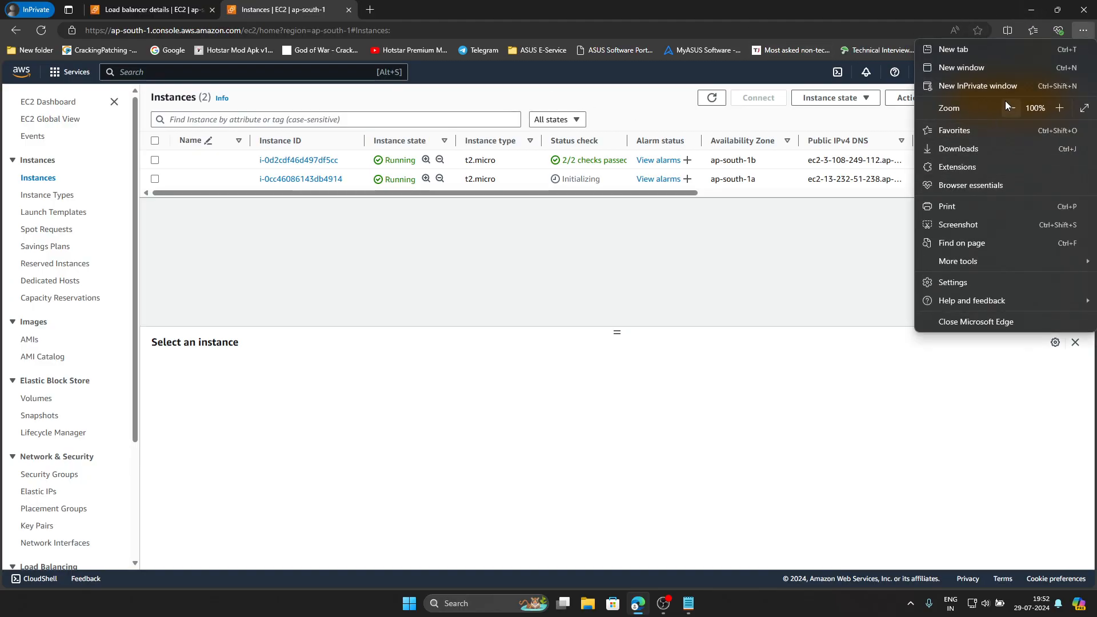
key("Escape")
key("ctrl+shift+n")
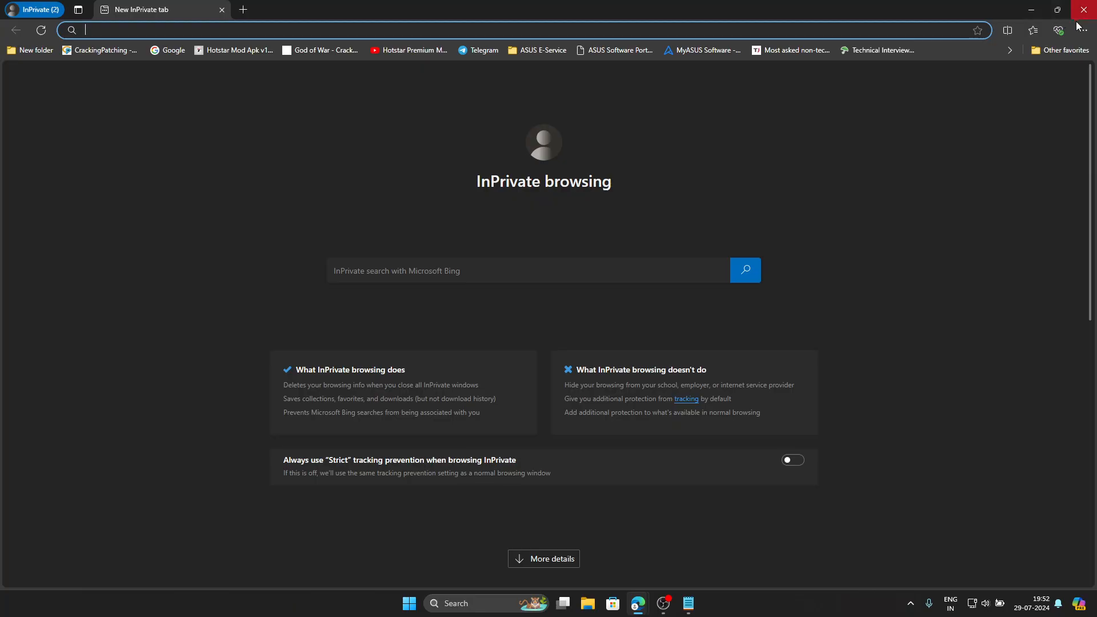
left_click(243, 10)
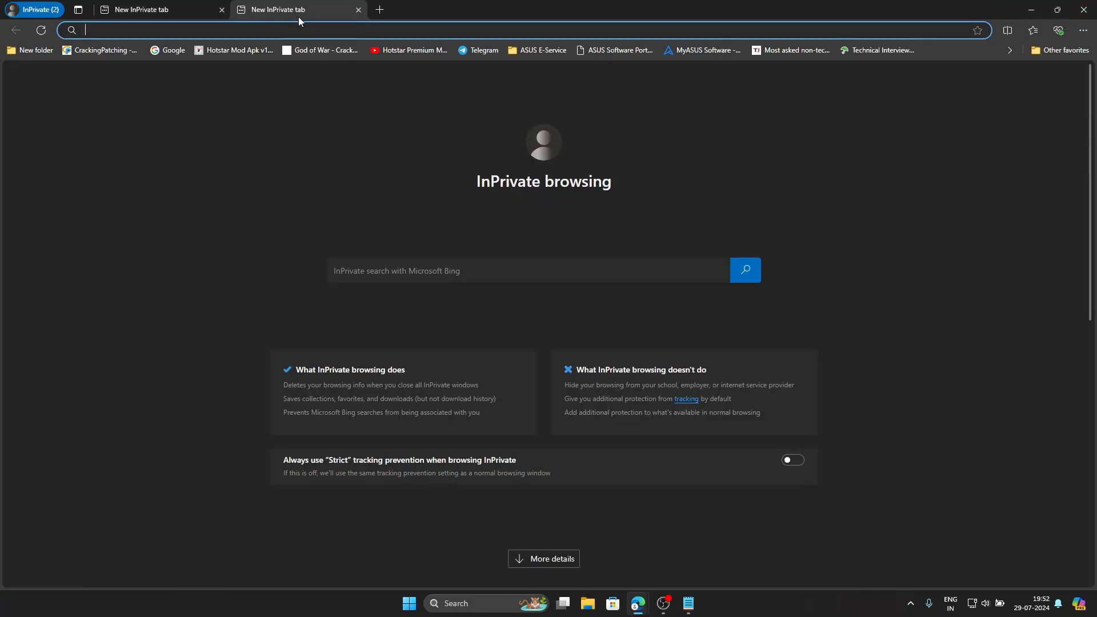
left_click(379, 10)
left_click(516, 10)
left_click(653, 10)
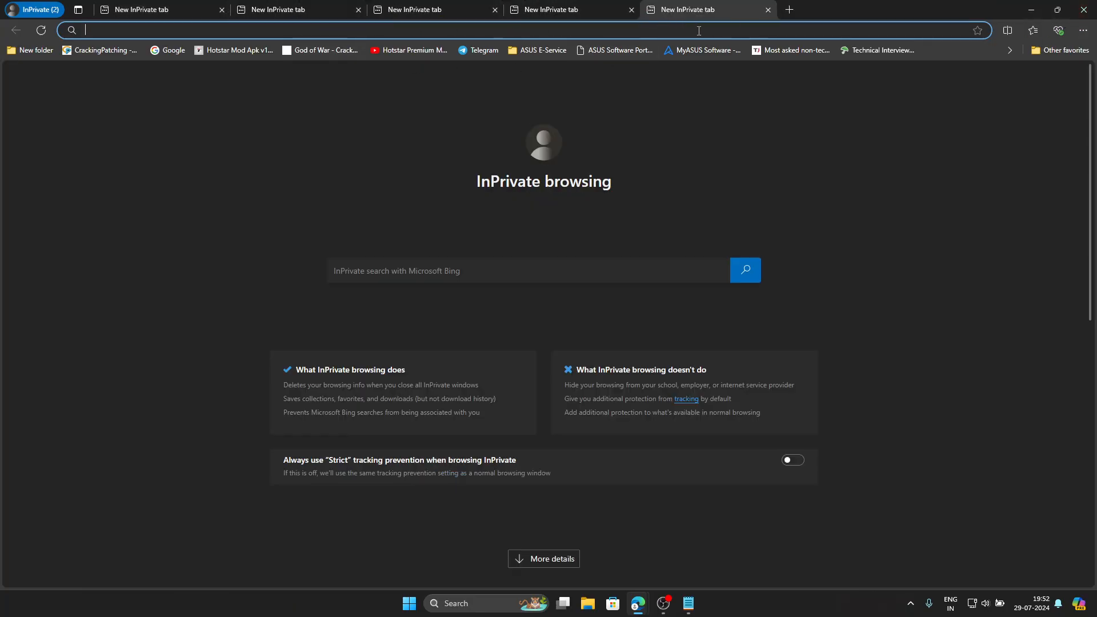
left_click(789, 10)
Load the copied load balancer address elb-1875251657.ap-south-1.elb.amazonaws.com in the second through sixth InPrivate tabs
right_click(140, 34)
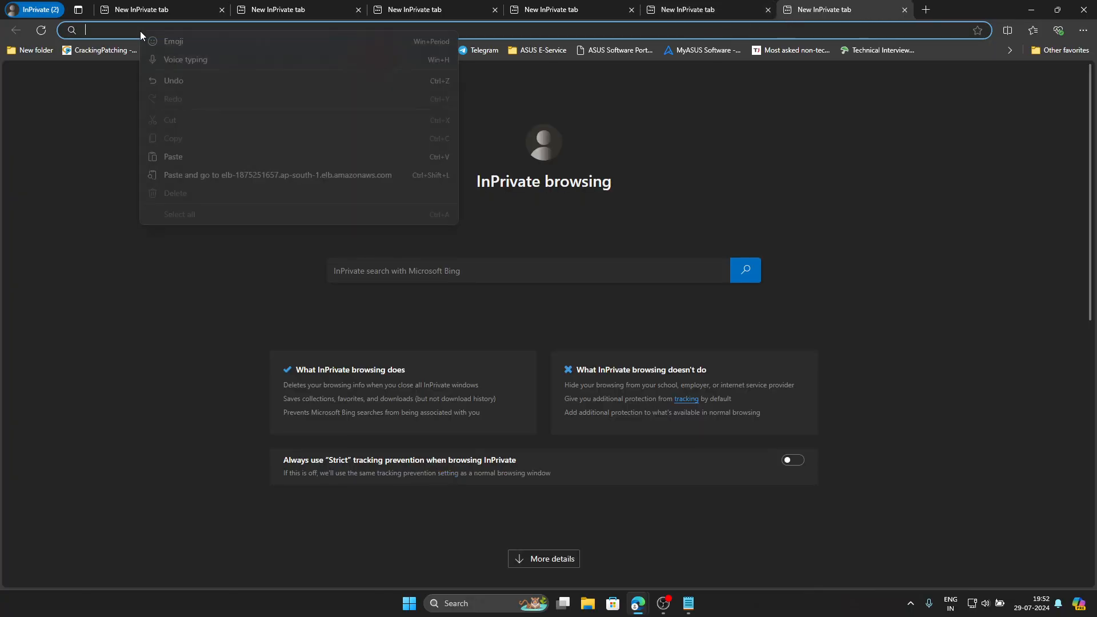
left_click(176, 172)
left_click(262, 9)
right_click(274, 36)
left_click(343, 179)
left_click(414, 10)
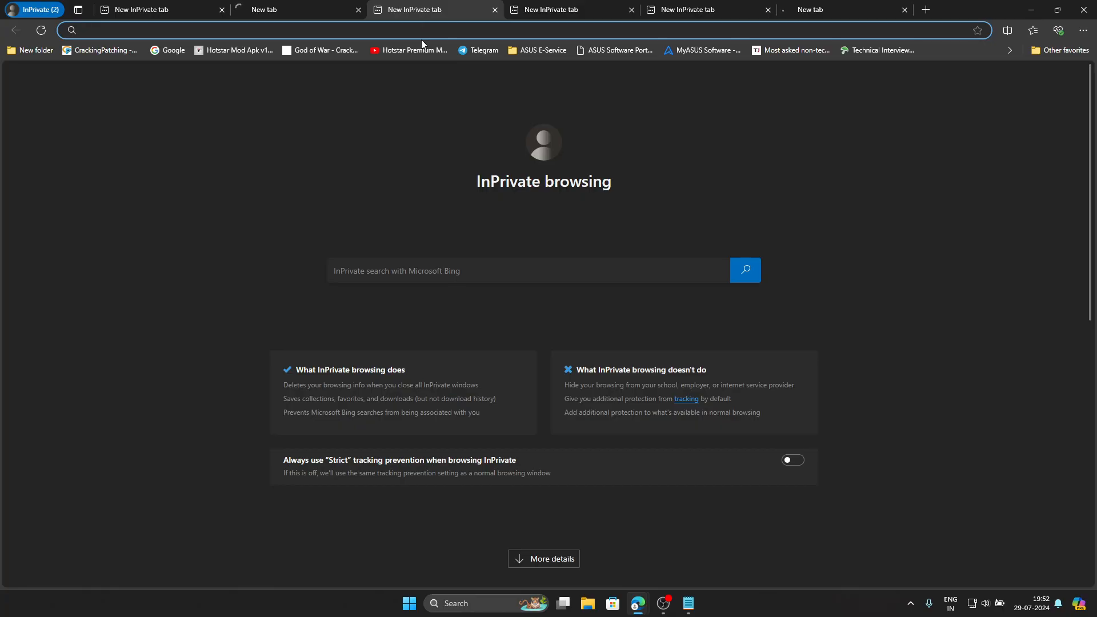
right_click(421, 29)
left_click(483, 170)
left_click(549, 10)
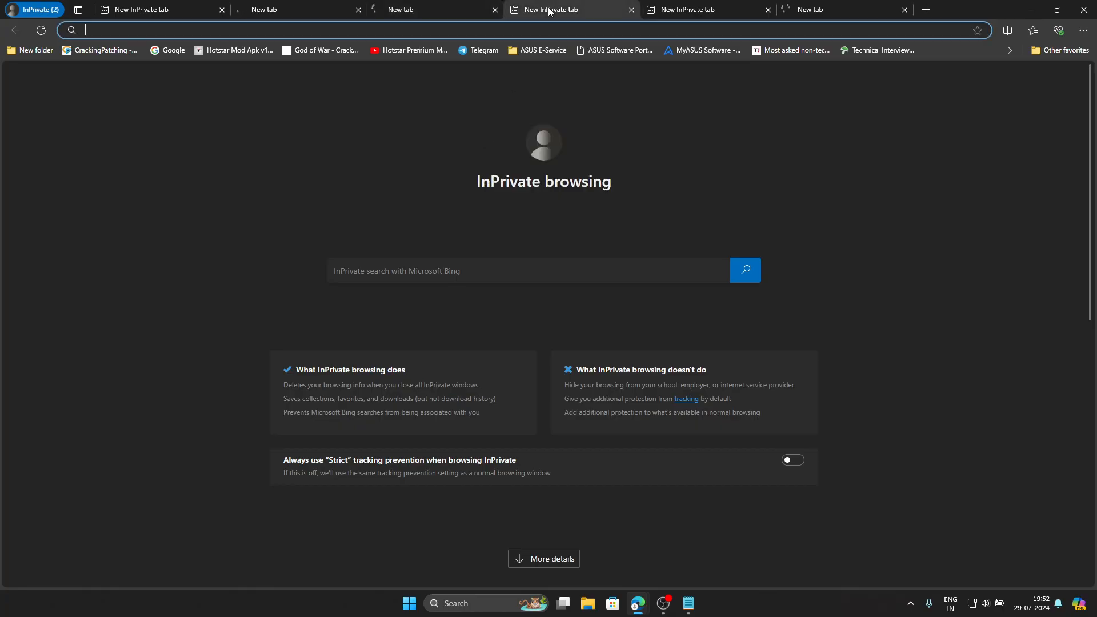
right_click(546, 30)
left_click(628, 173)
left_click(703, 10)
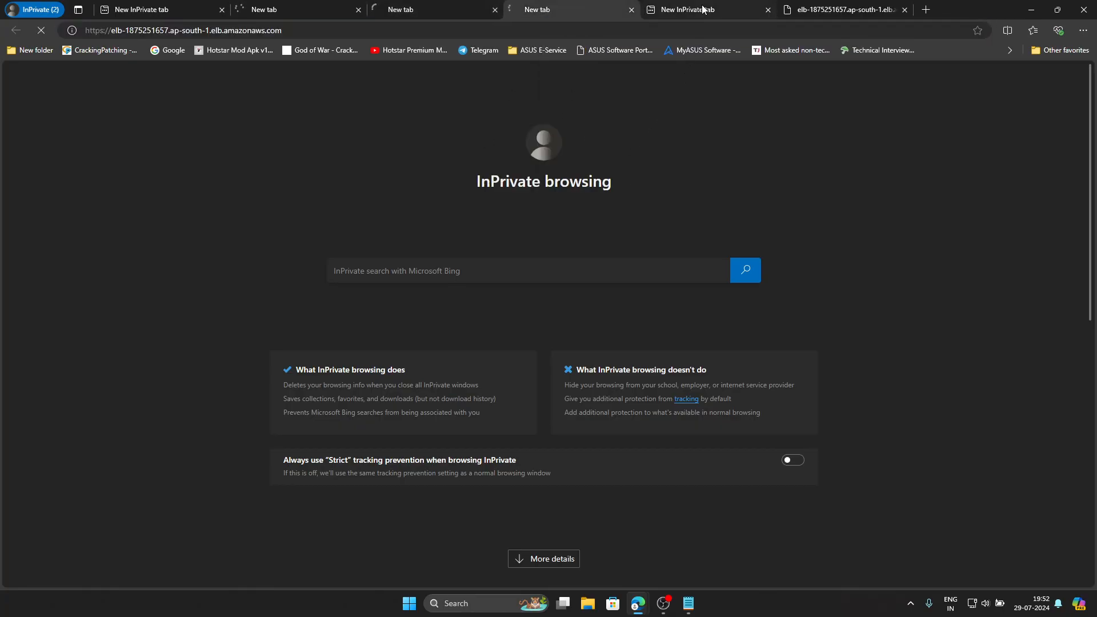
right_click(683, 32)
left_click(752, 171)
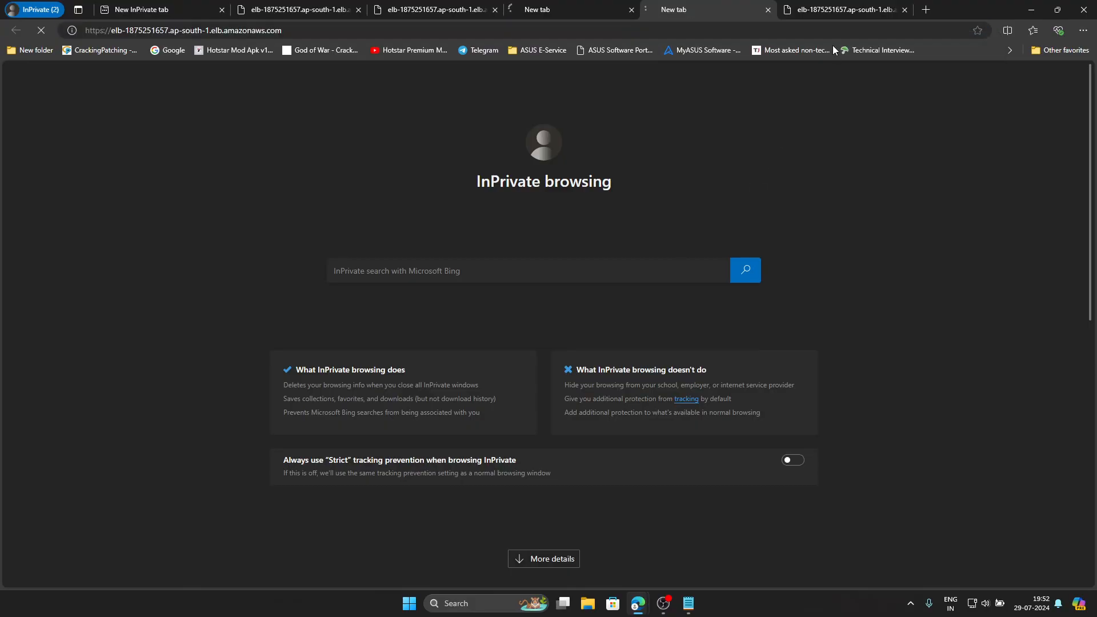
Compare the responding server's hostname shown on the pages in the sixth, fifth and fourth tabs
left_click(840, 10)
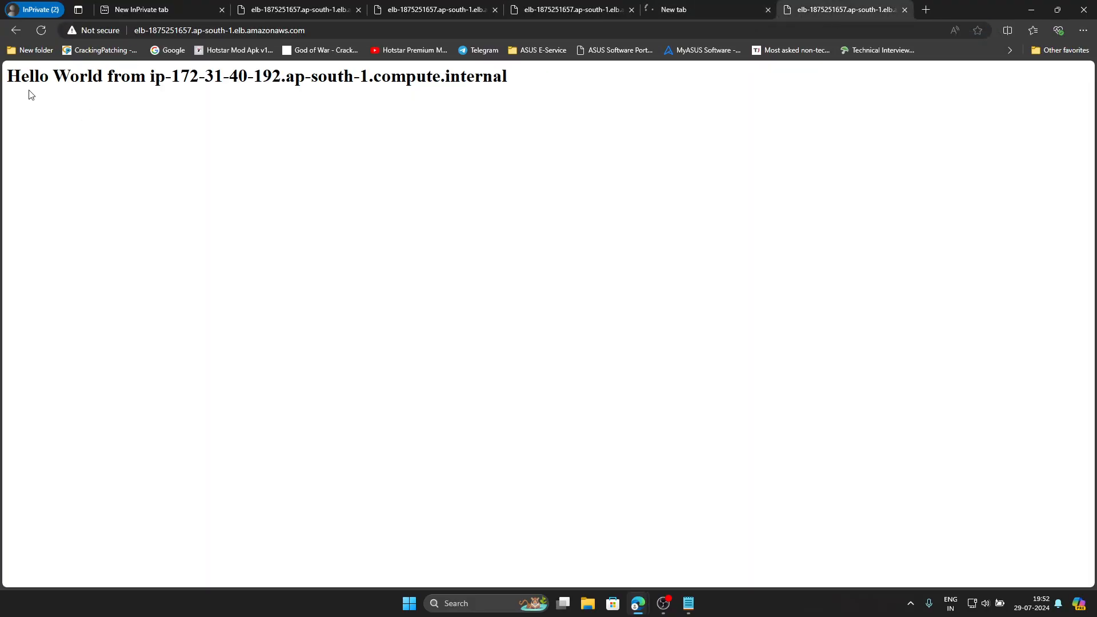
left_click_drag(281, 76, 172, 76)
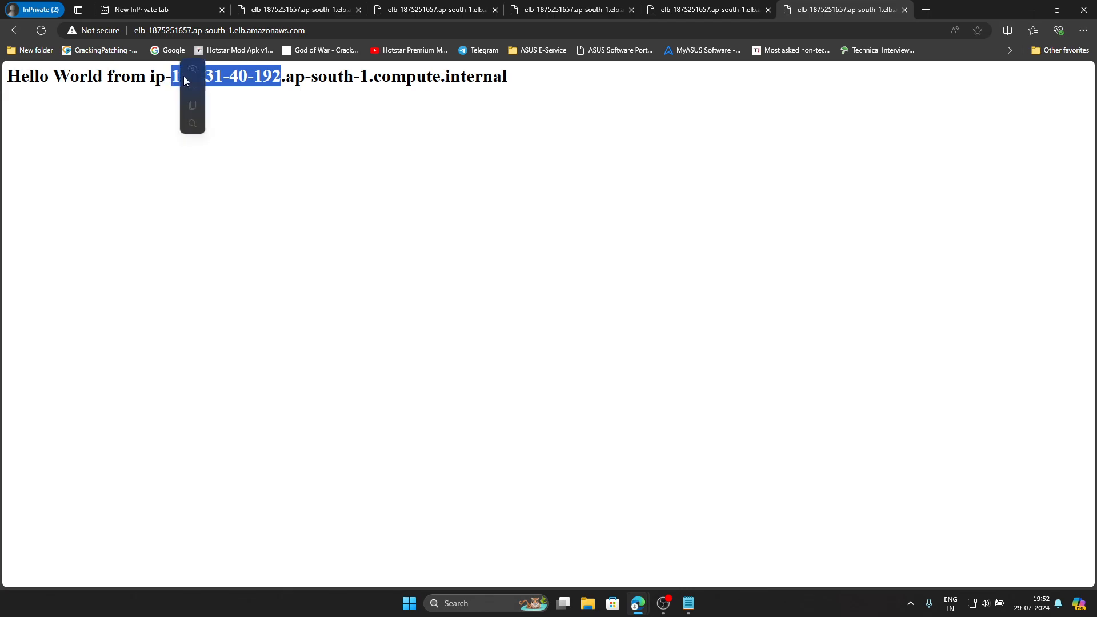
left_click(303, 114)
left_click(679, 14)
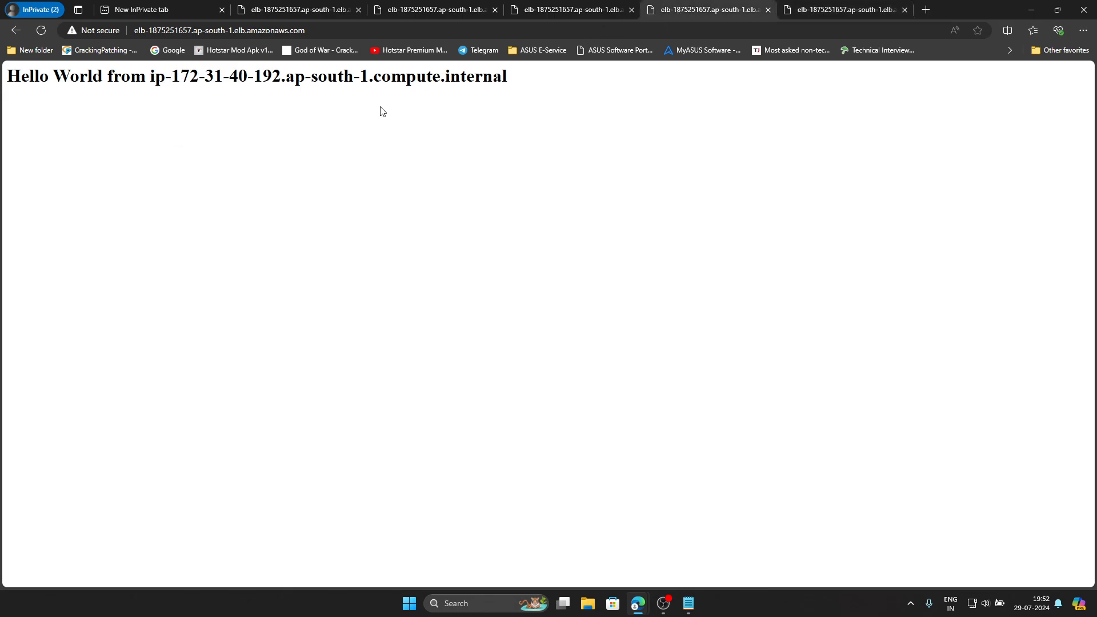
left_click(575, 12)
Load the copied load balancer DNS name in the first tab and reload it several times to check the responding server's IP
left_click(131, 10)
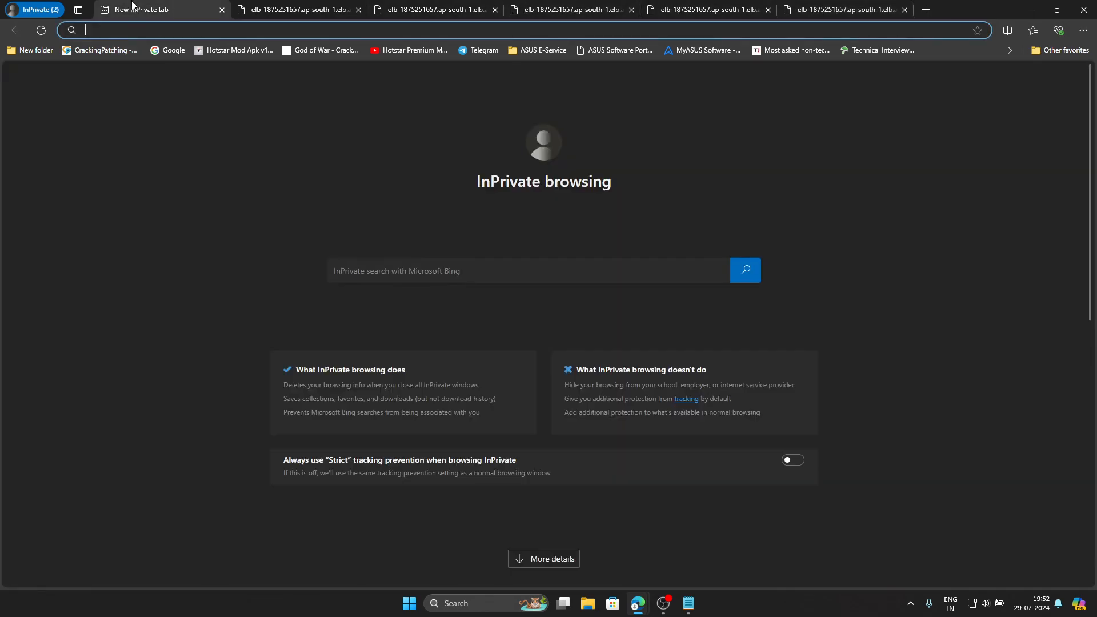
right_click(146, 33)
left_click(304, 182)
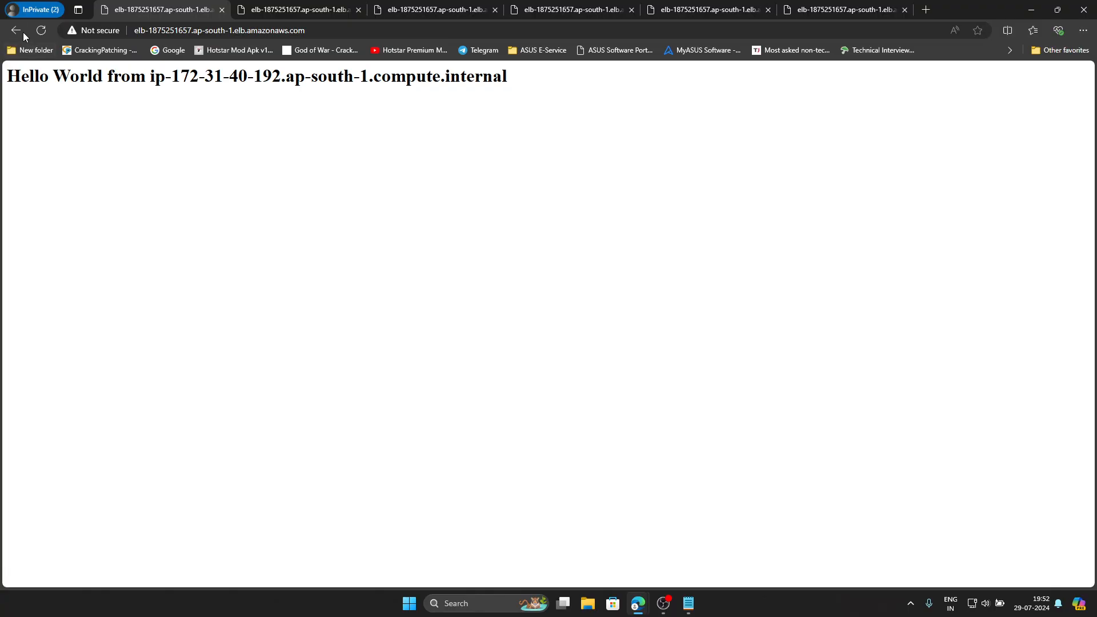
left_click(43, 33)
left_click(43, 33)
left_click(43, 34)
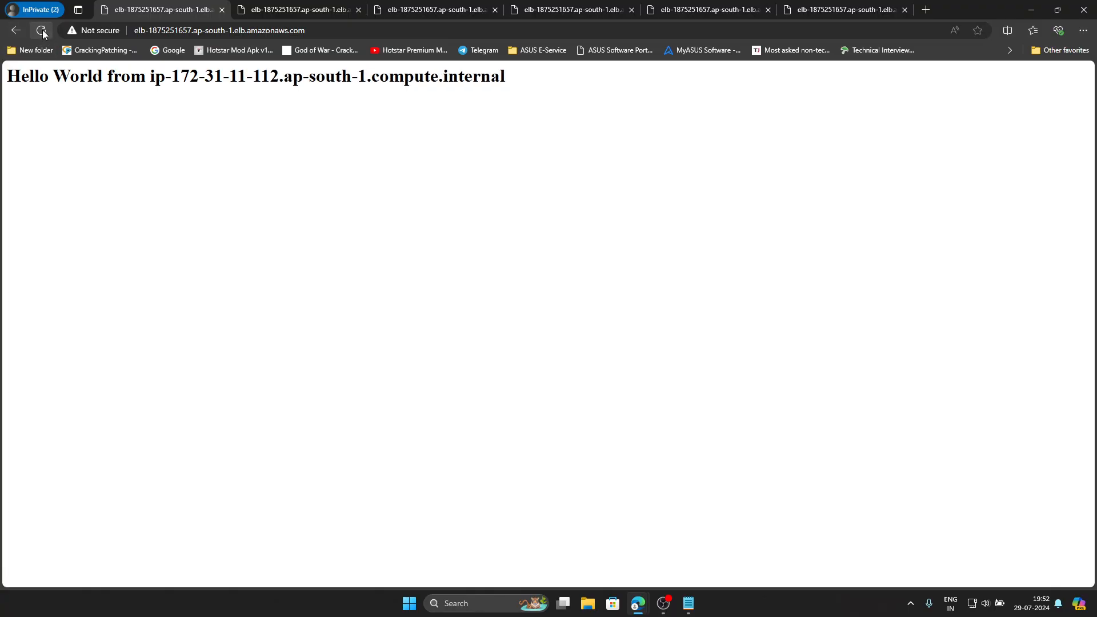
mouse_move(279, 79)
left_mouse_down()
mouse_move(174, 76)
mouse_move(269, 77)
left_mouse_up()
left_click(140, 196)
Detach the second tab into its own window and reload it repeatedly to check which server IP responds
left_click_drag(294, 11, 585, 174)
left_click(319, 174)
left_click(318, 174)
left_click(318, 173)
left_click(318, 174)
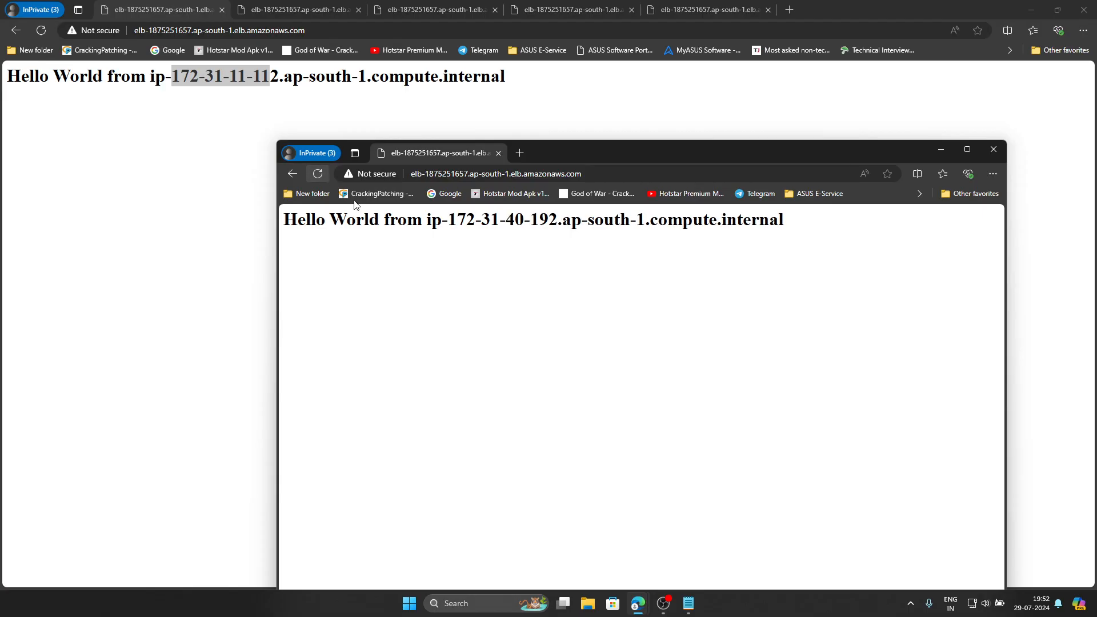
left_click_drag(283, 220, 778, 224)
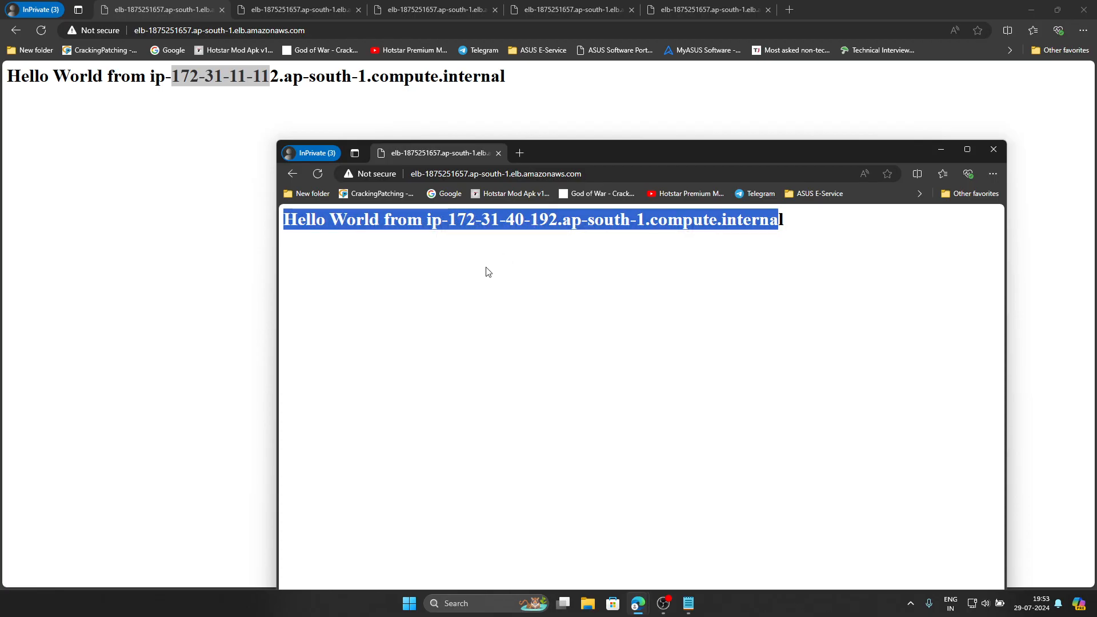
left_click(453, 235)
left_click_drag(442, 221, 557, 220)
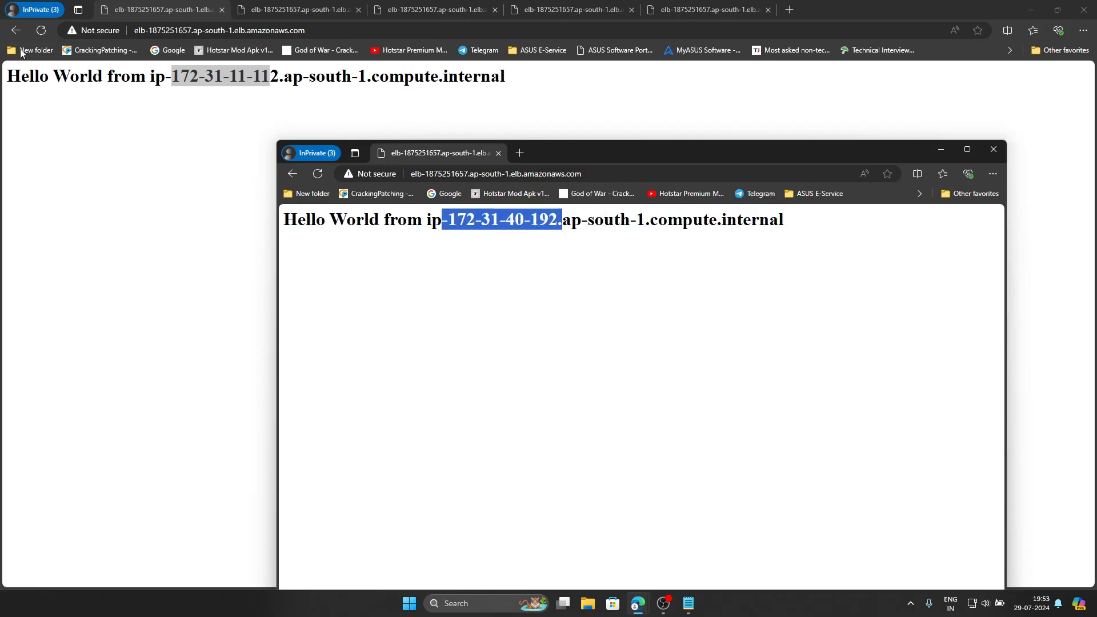
Reload the load balancer page in the first tab of the main InPrivate window several times
left_click(41, 30)
left_click(43, 32)
left_click(43, 32)
left_click(43, 32)
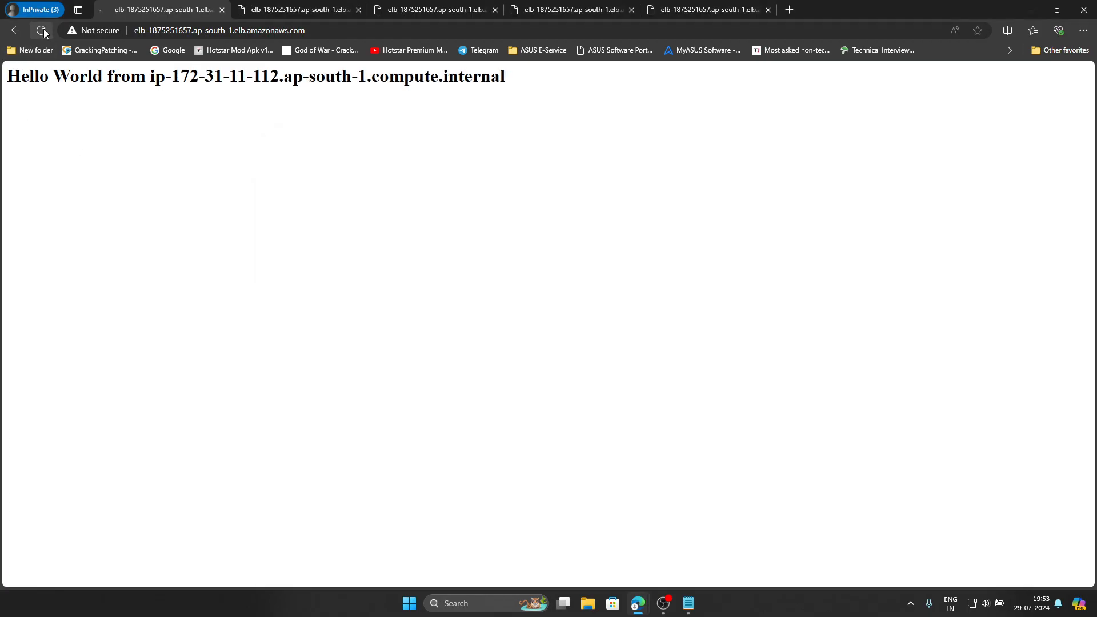
left_click(43, 32)
Go through the other four load balancer tabs, reloading pages to compare which server responds
left_click(257, 13)
left_click(41, 32)
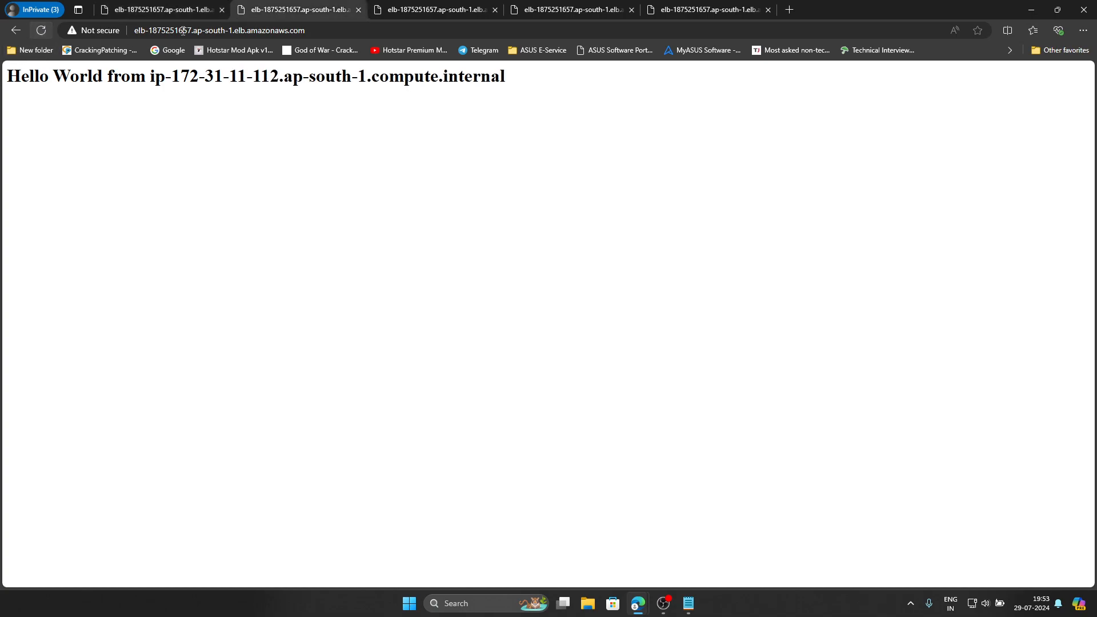
left_click(392, 13)
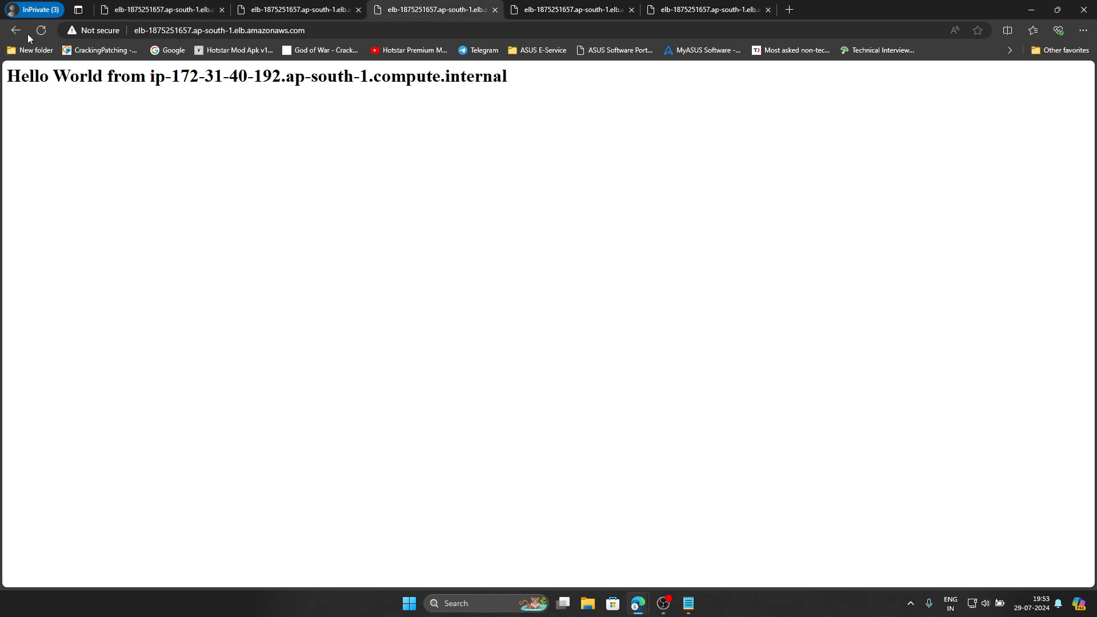
left_click(563, 16)
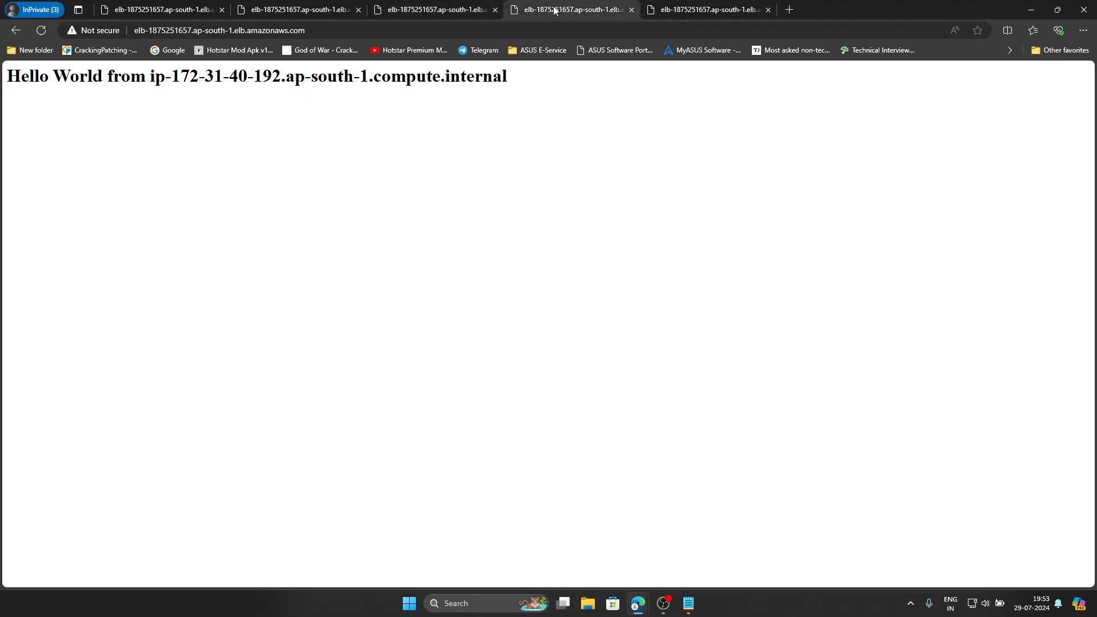
left_click(41, 31)
left_click(713, 10)
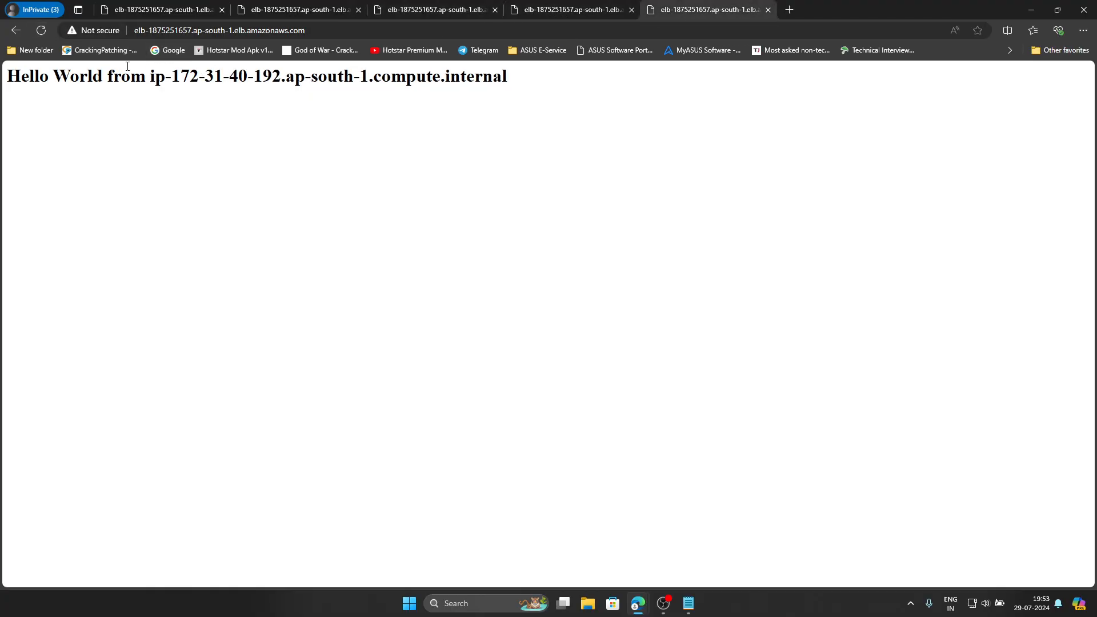
left_click(47, 32)
Go through all five load balancer tabs again, reloading pages to see how requests are distributed between servers
left_click(337, 12)
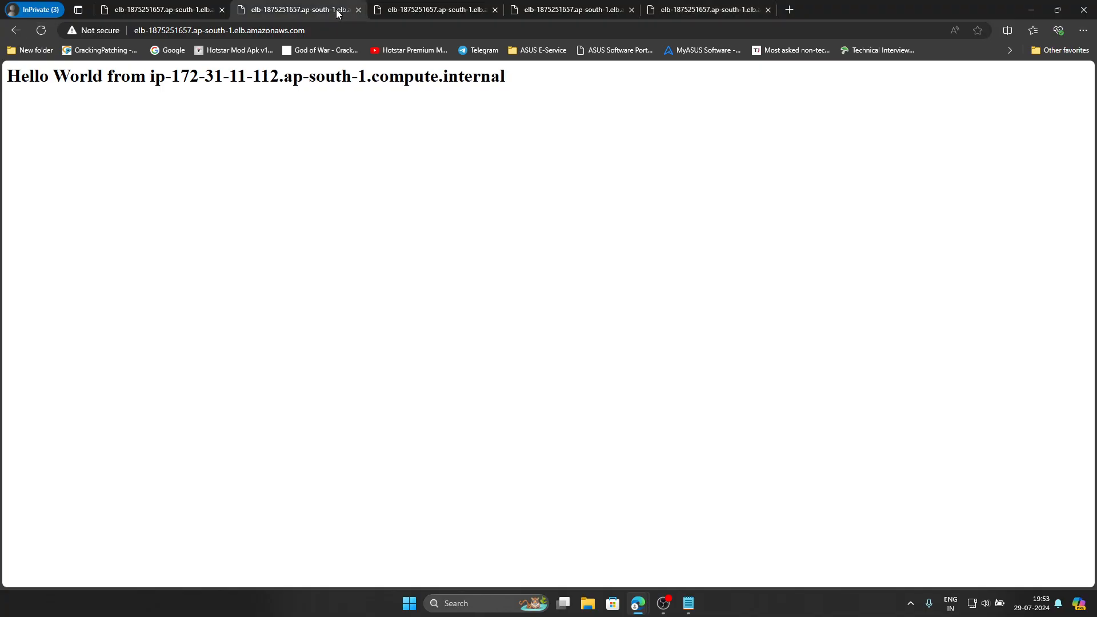
left_click(41, 32)
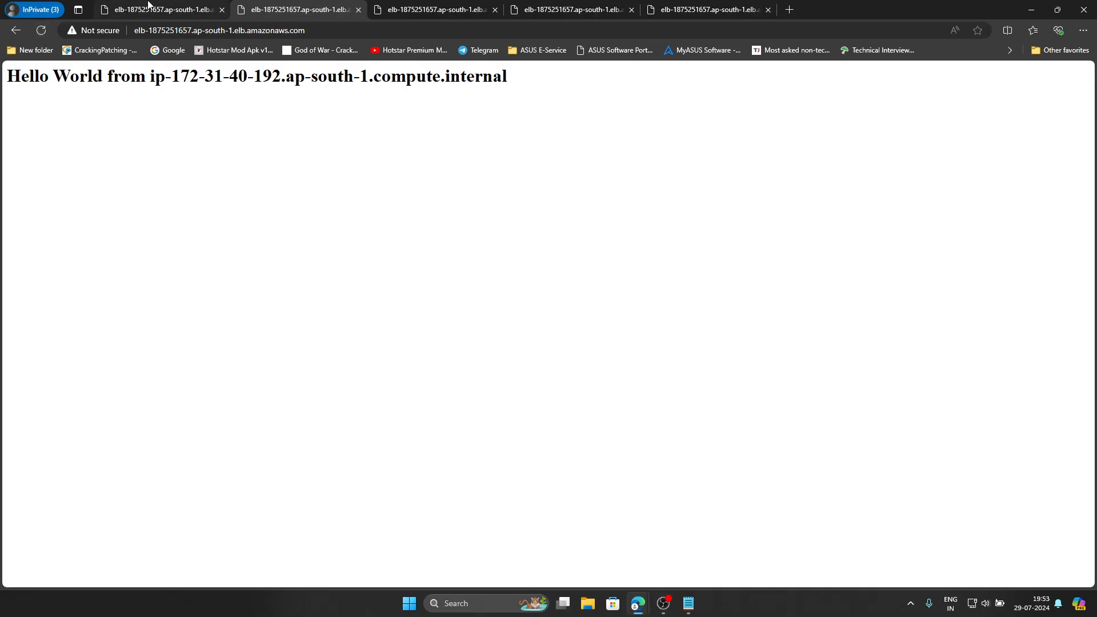
left_click(149, 10)
left_click(38, 33)
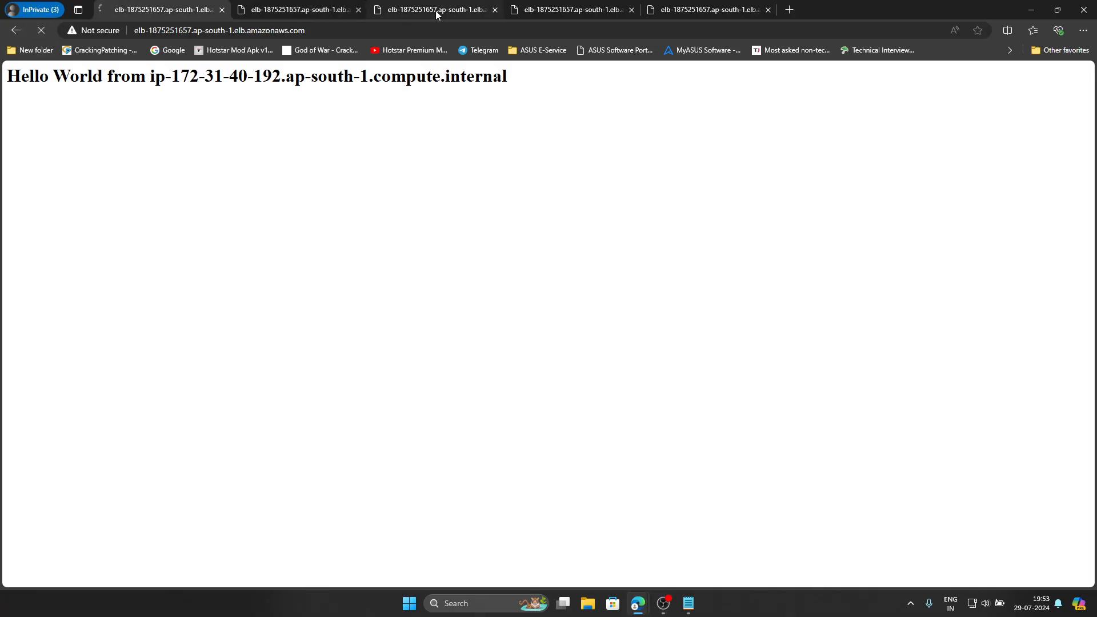
left_click(428, 14)
left_click(41, 31)
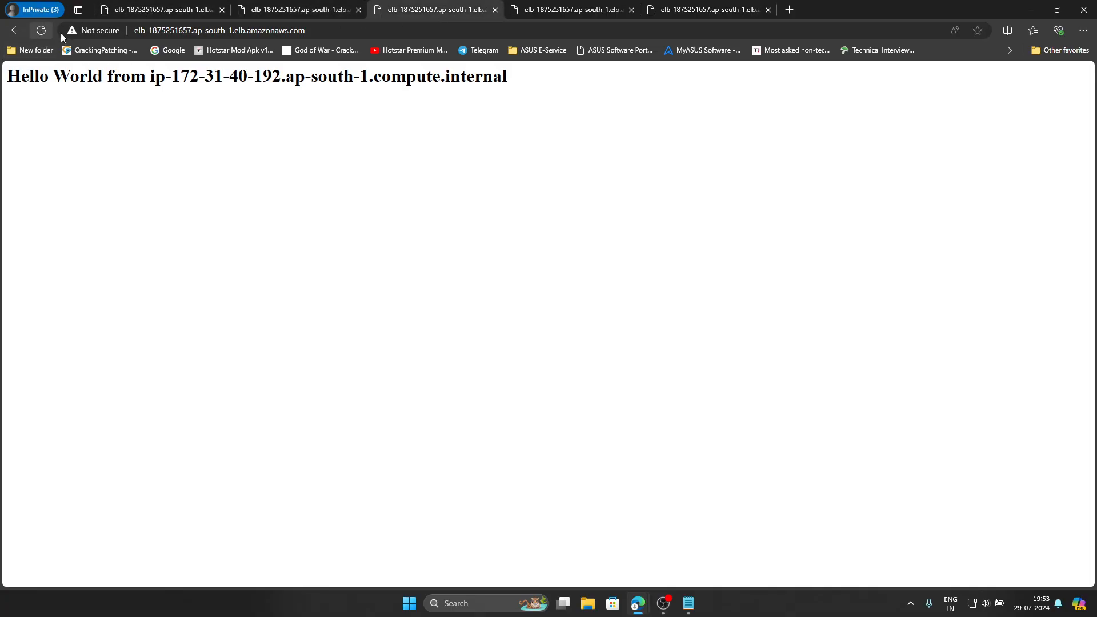
left_click(612, 11)
left_click(674, 8)
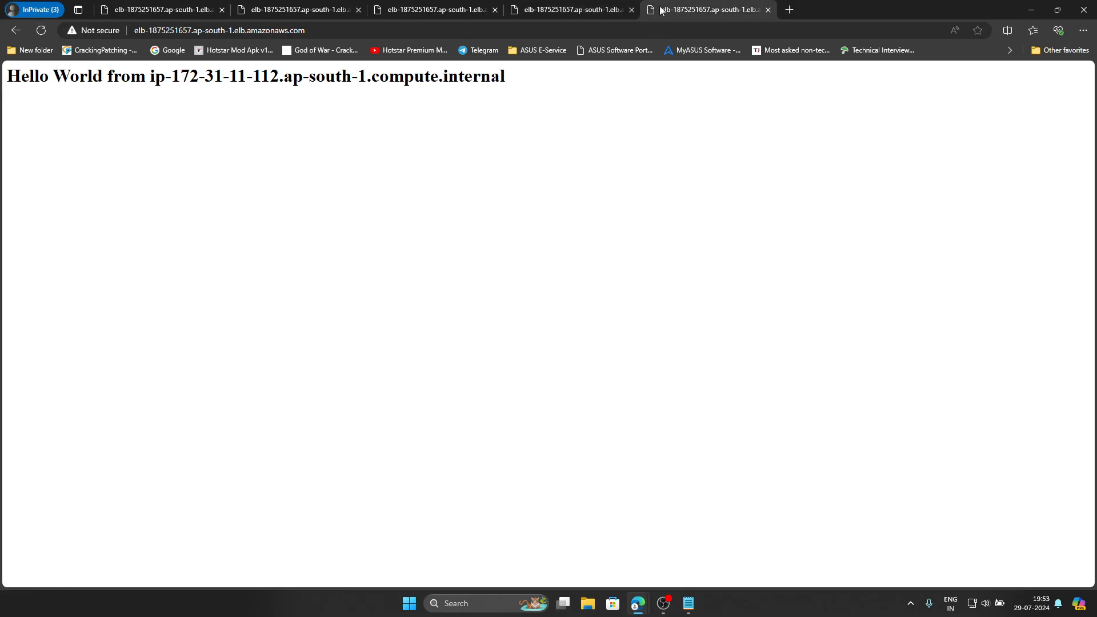
left_click(41, 31)
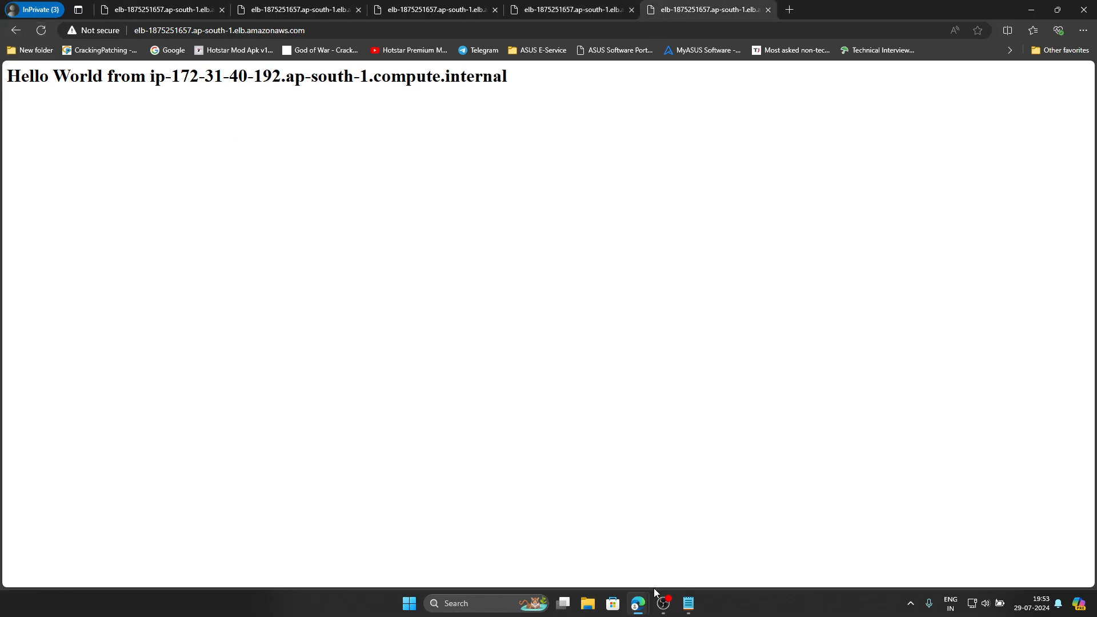
Switch to the EC2 console window and refresh the instance list to check both instances
mouse_move(638, 603)
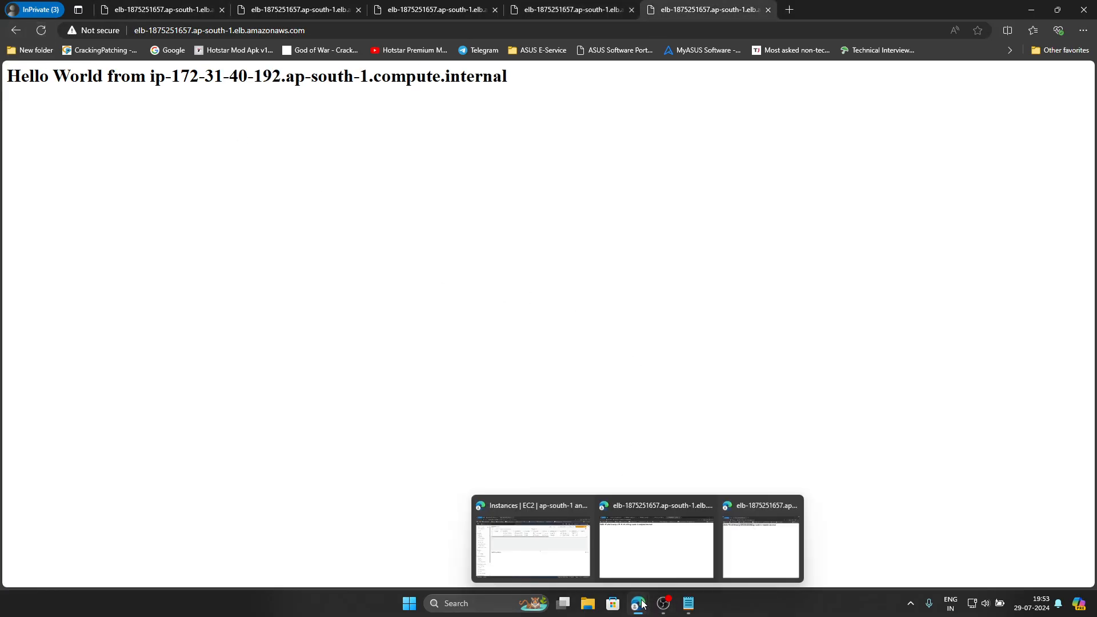
left_click(560, 550)
left_click(714, 96)
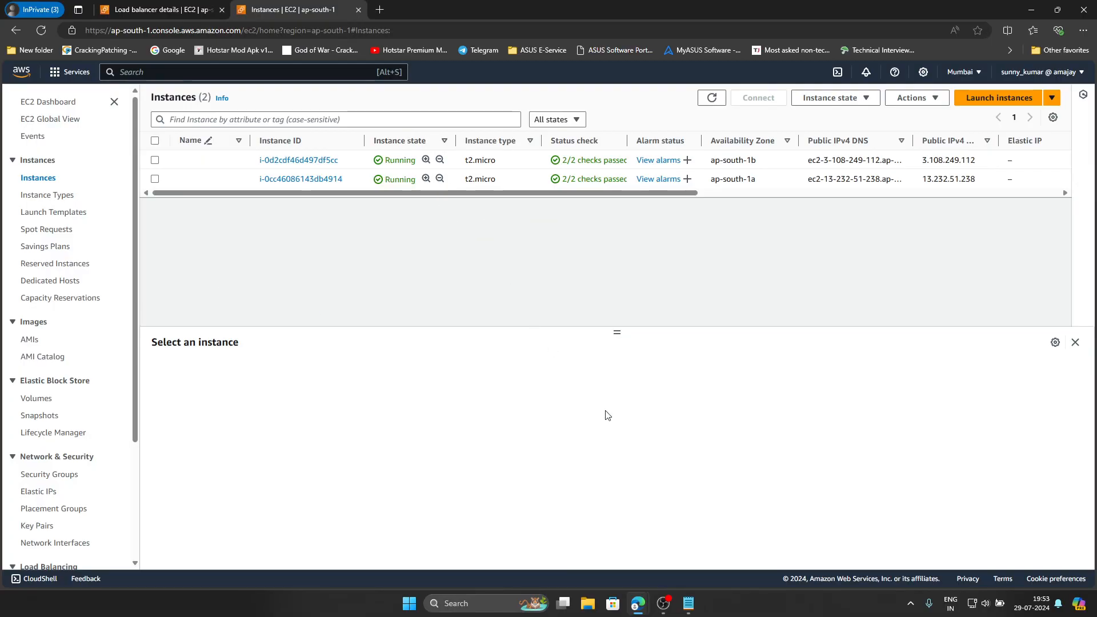
Switch to the detached load balancer window, reload its page repeatedly, and move the window lower over the console
mouse_move(640, 603)
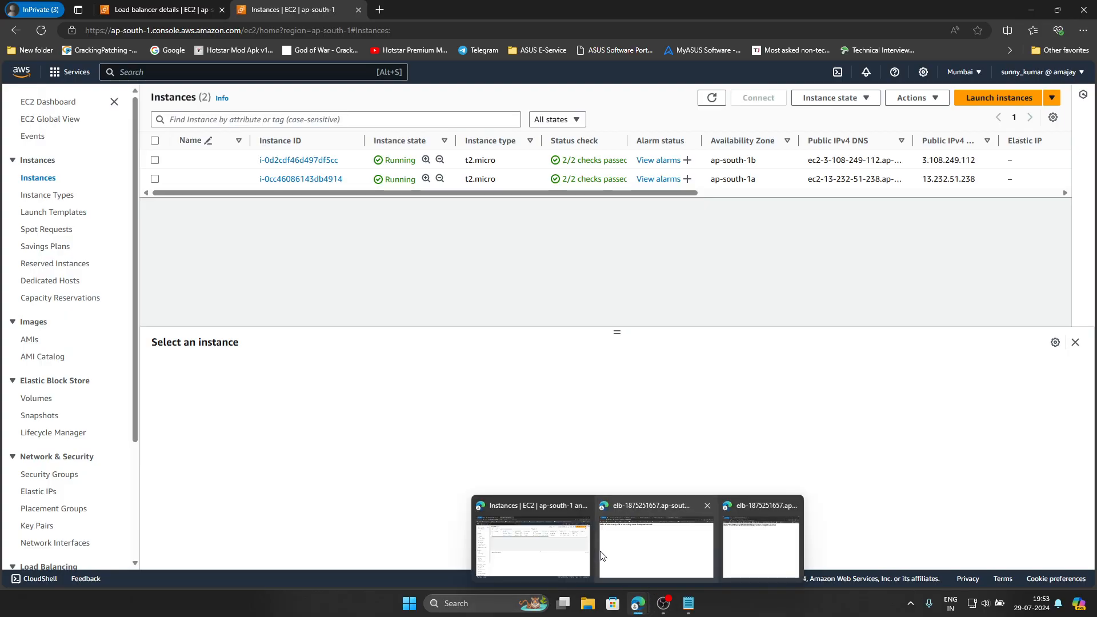
left_click(746, 534)
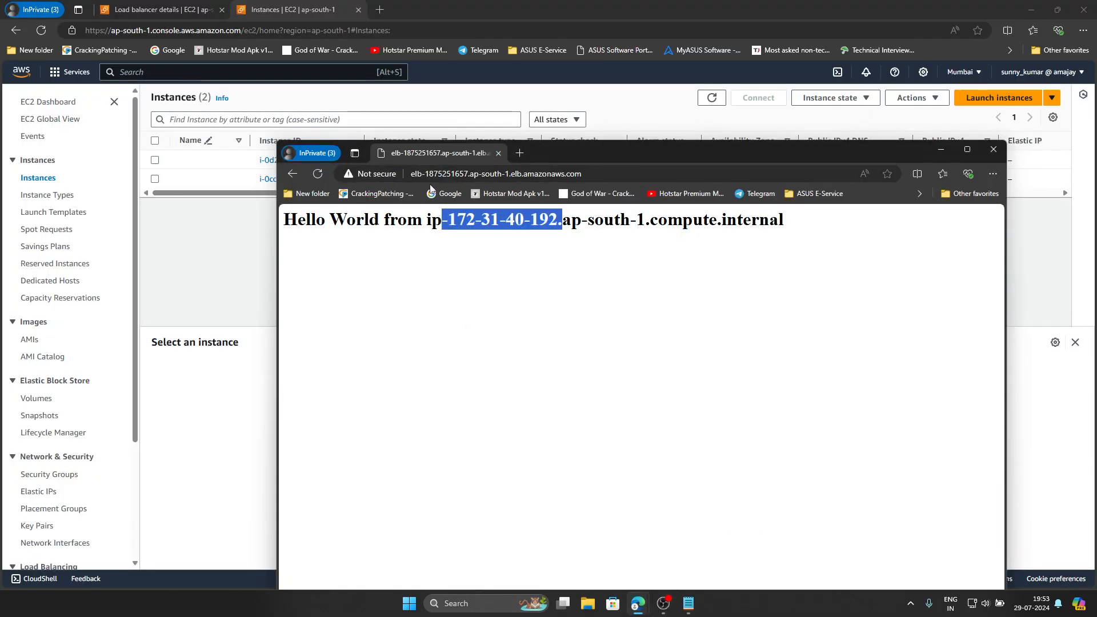
left_click(325, 179)
left_click(324, 179)
left_click(325, 179)
left_click(326, 181)
left_click(327, 181)
left_click(327, 180)
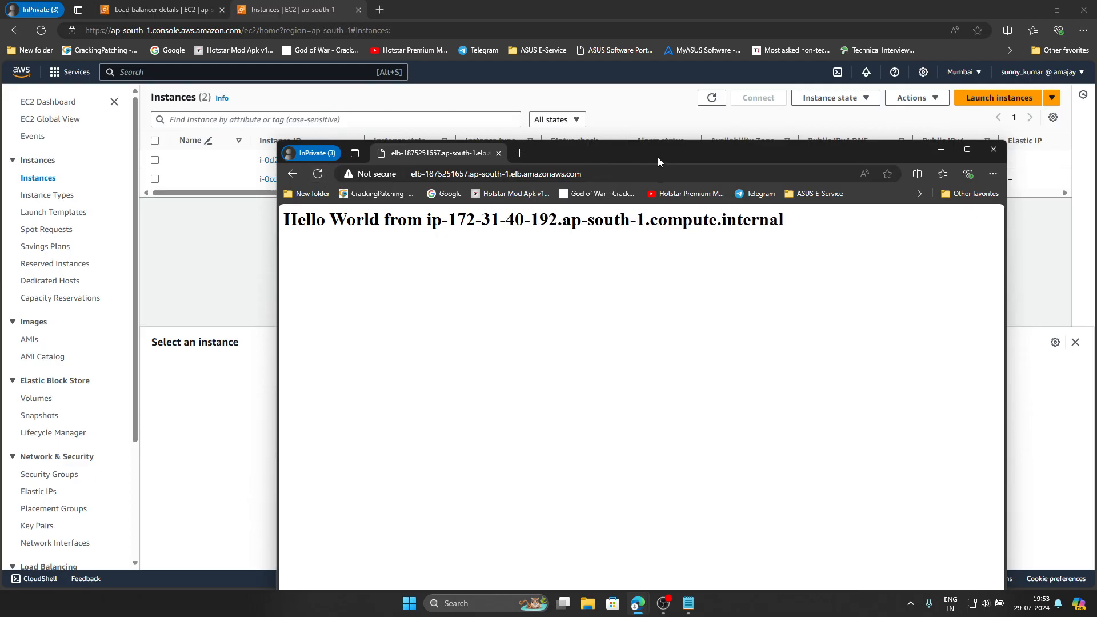
left_click_drag(658, 161, 674, 233)
Refresh the EC2 instance list and reload the console page to recheck the instances
left_click(712, 98)
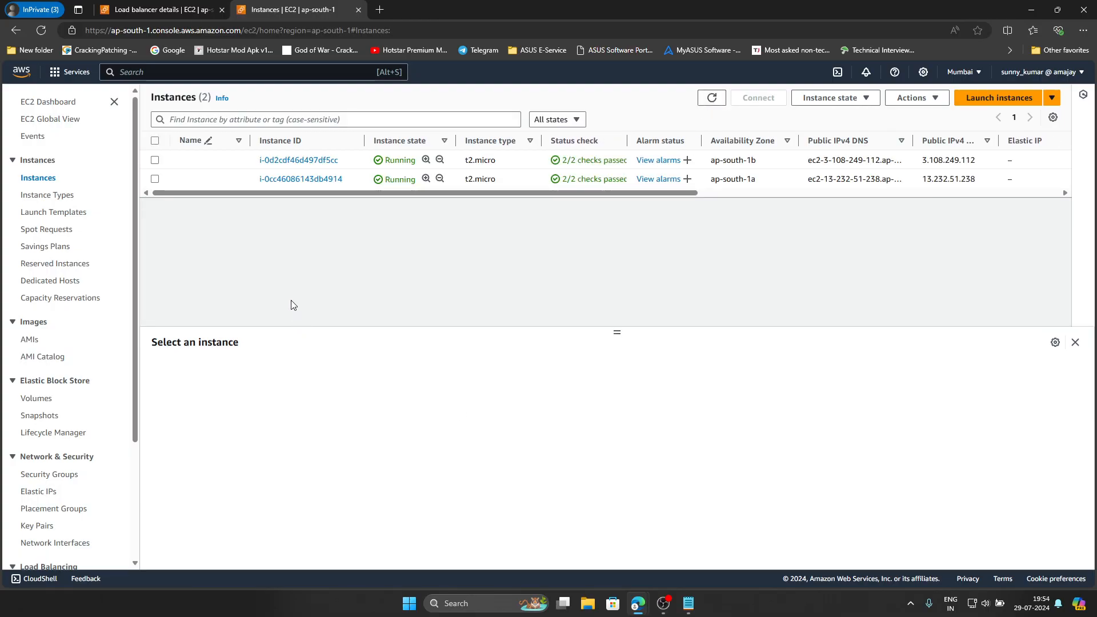
left_click(48, 30)
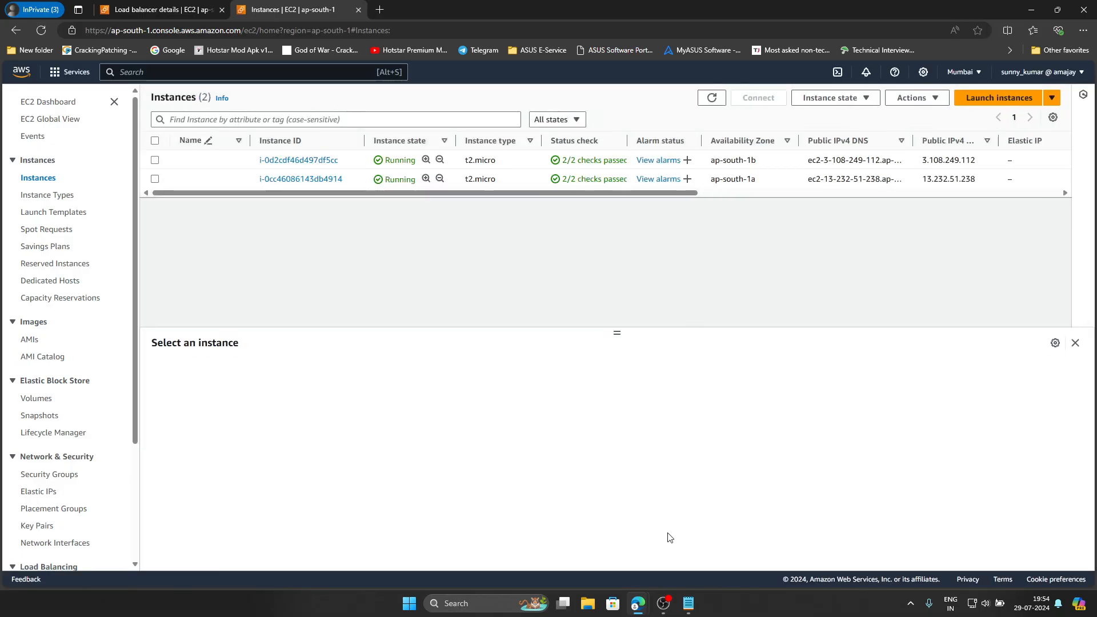
mouse_move(640, 604)
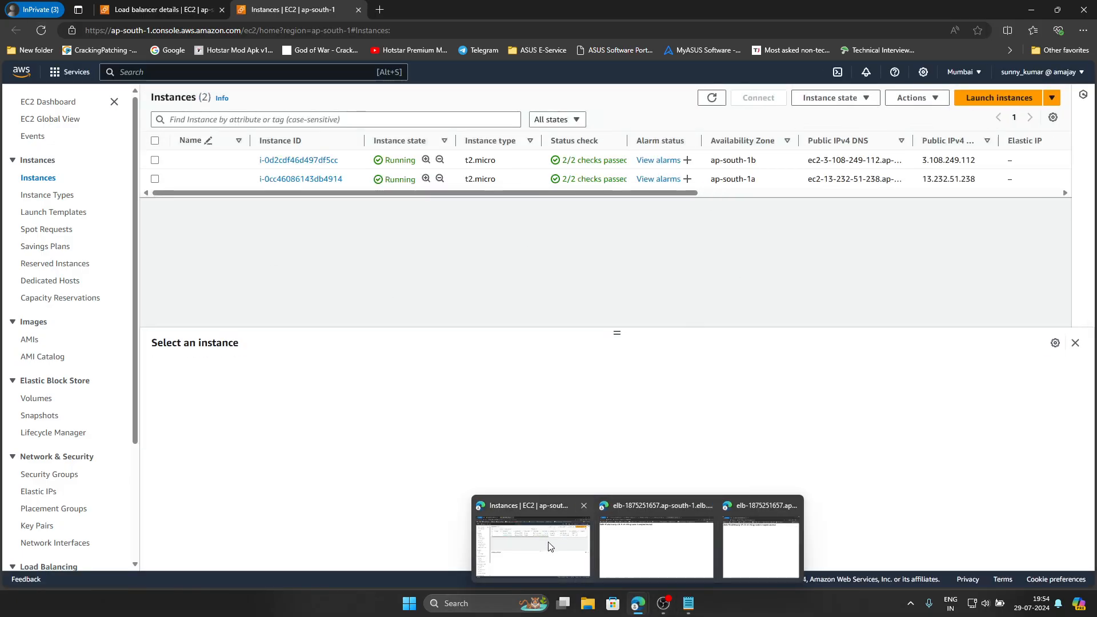
left_click(550, 547)
Switch to the InPrivate window with the load balancer tabs and detach its third tab into a separate window
mouse_move(639, 603)
left_click(702, 549)
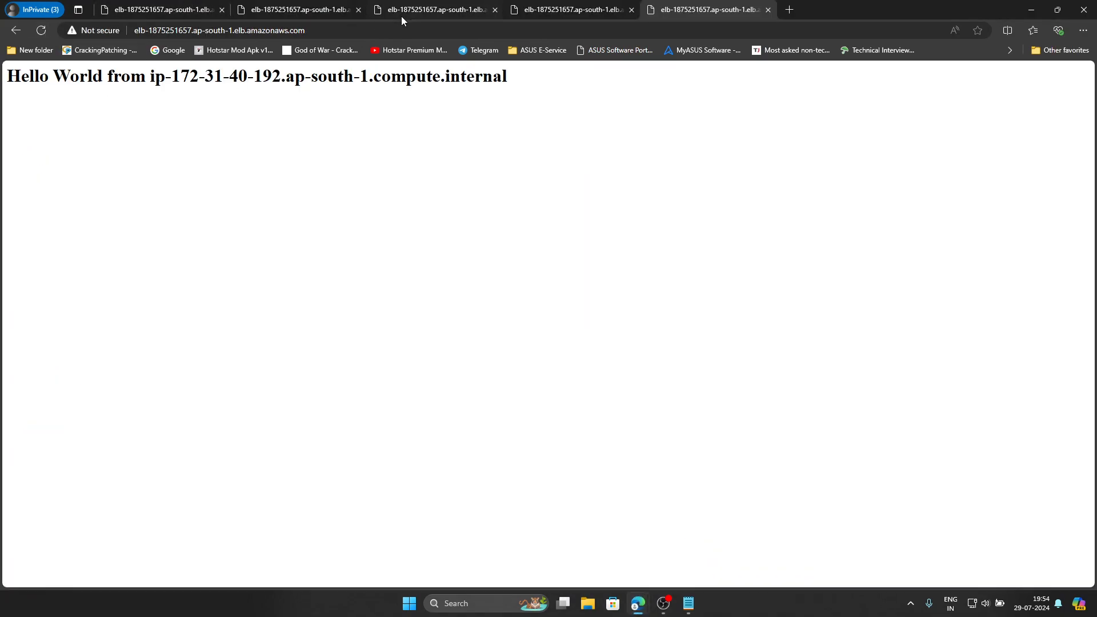
left_click_drag(404, 9, 376, 151)
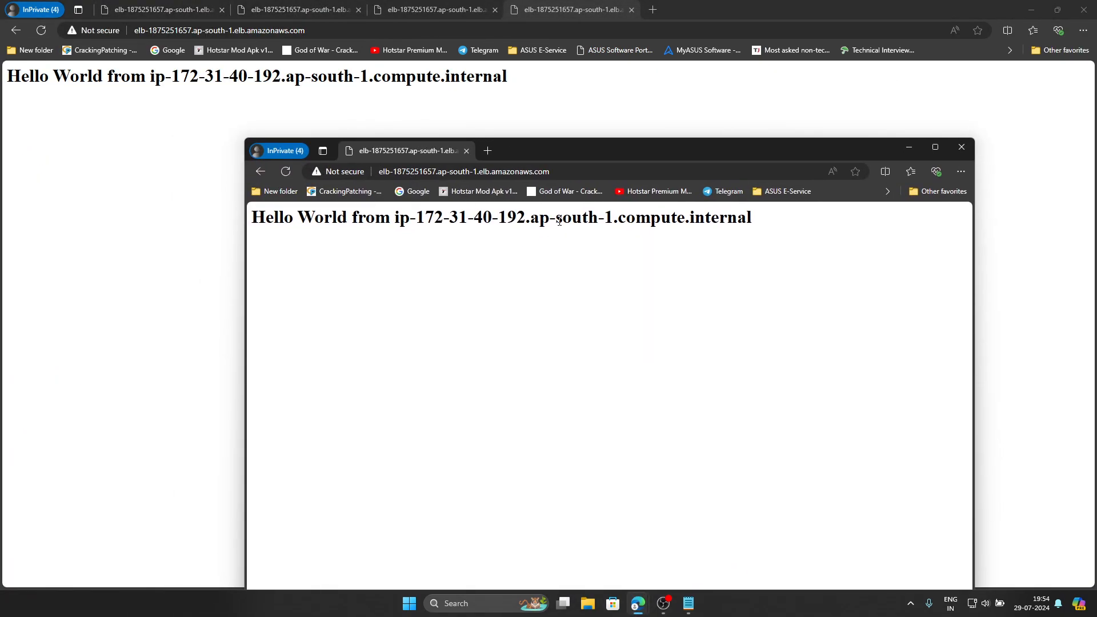
Reload the load balancer page in the small detached window and highlight the IP part of the returned hostname
left_click(286, 172)
left_click_drag(422, 215, 514, 217)
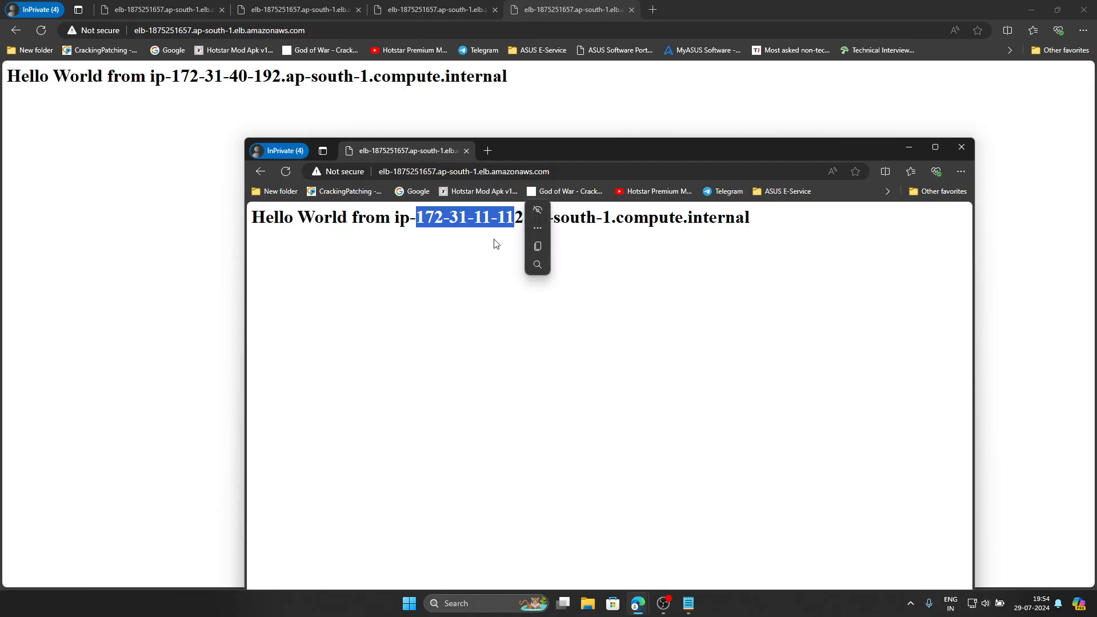
left_click(488, 253)
Switch to the maximized load balancer window and reload its fourth tab repeatedly to compare which instance responds
left_click(50, 33)
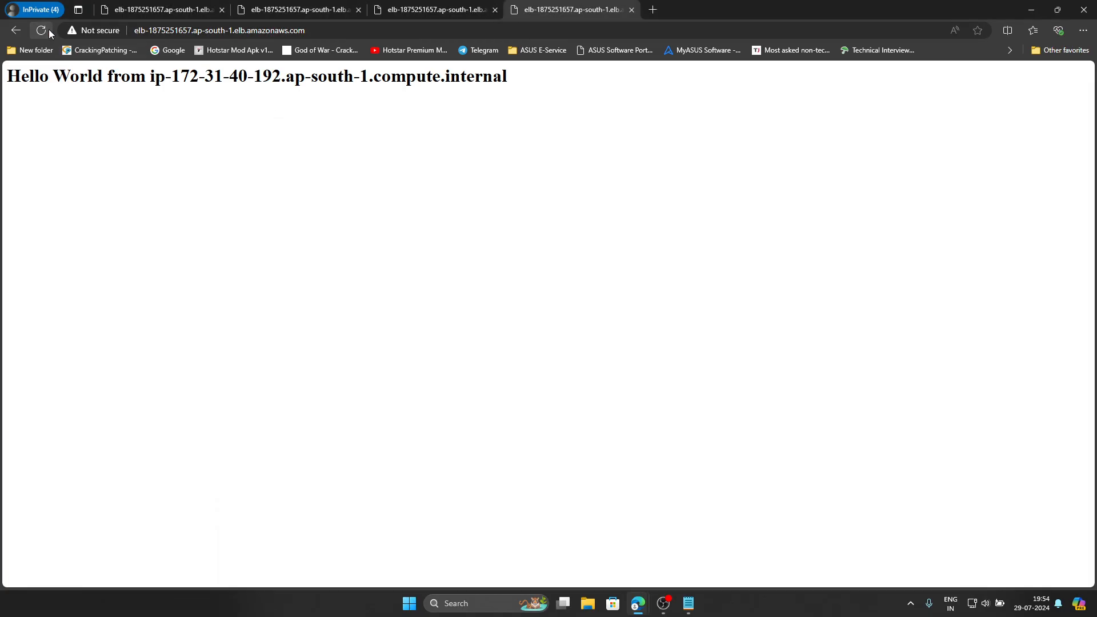
left_click(41, 31)
left_click(45, 31)
left_click(45, 31)
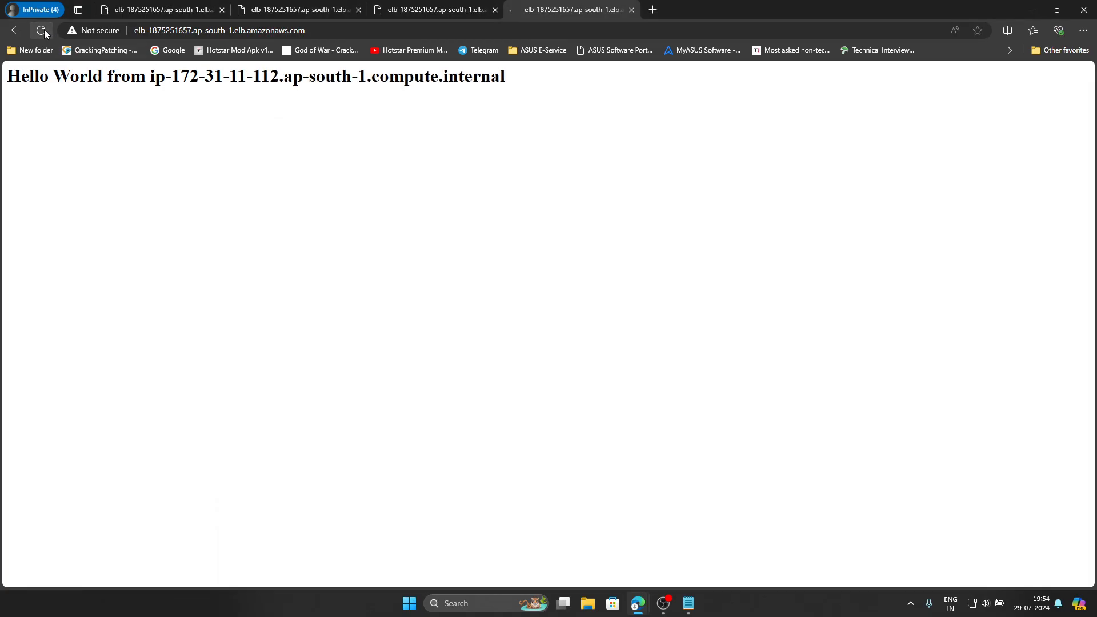
left_click(44, 31)
left_click(45, 31)
left_click(44, 31)
left_click(45, 30)
left_click(45, 31)
Go through the first three load balancer tabs, reloading them to compare which instance answers each request
left_click(437, 15)
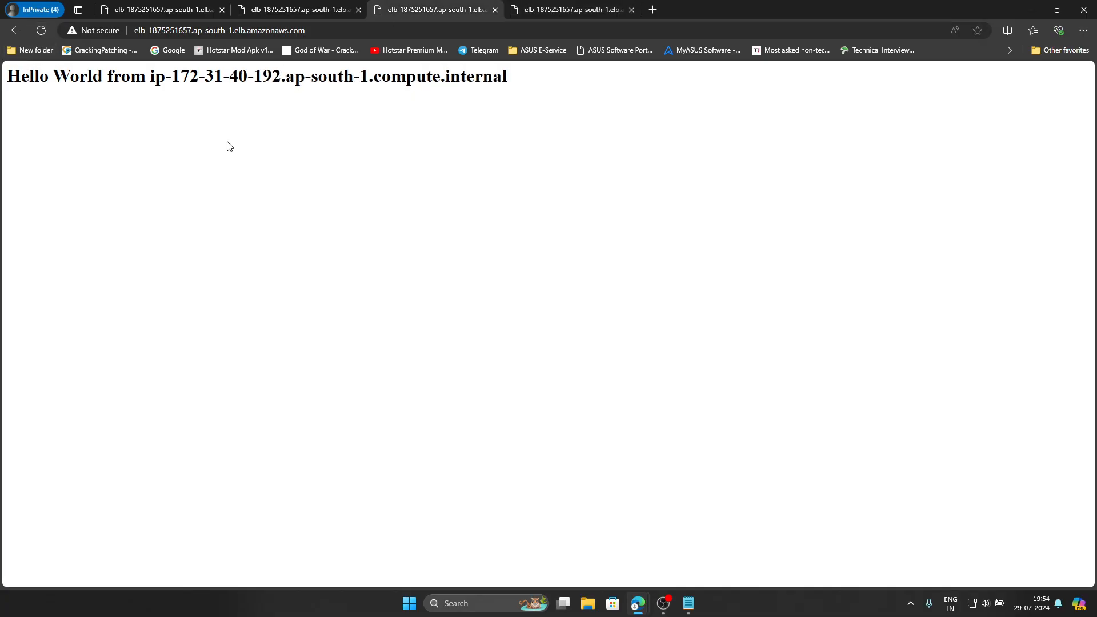
left_click(297, 9)
left_click(41, 30)
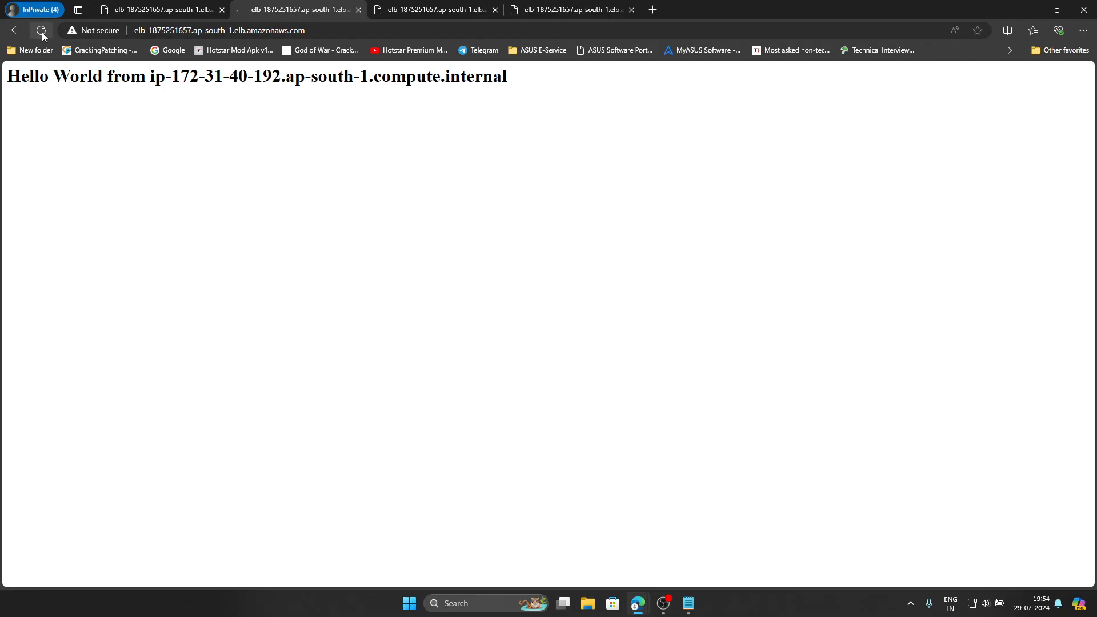
left_click(120, 15)
left_click(40, 31)
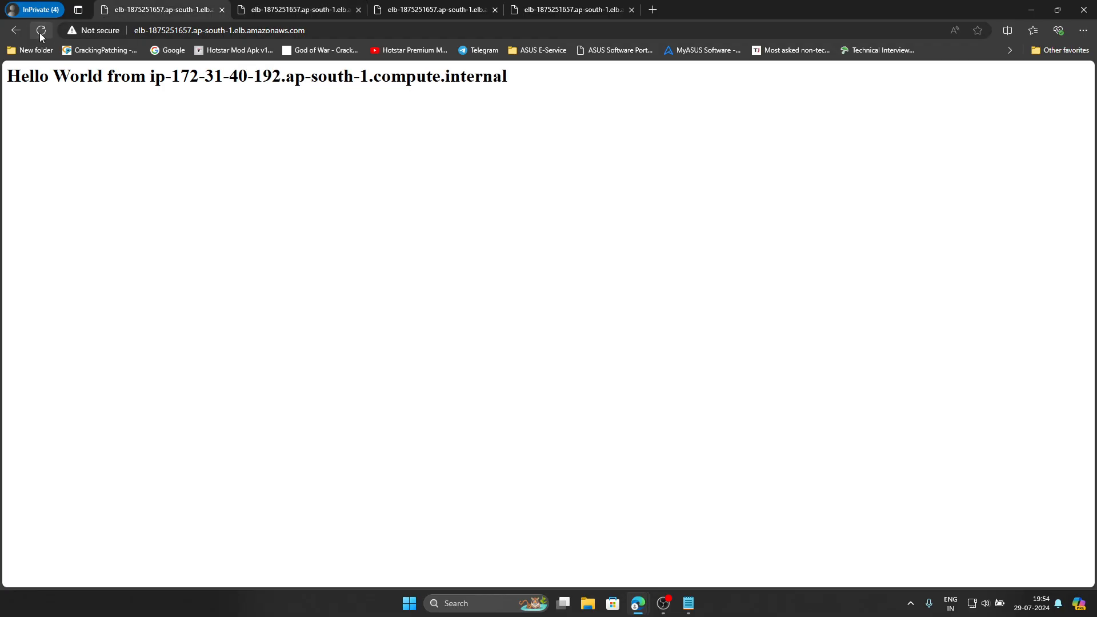
left_click(273, 11)
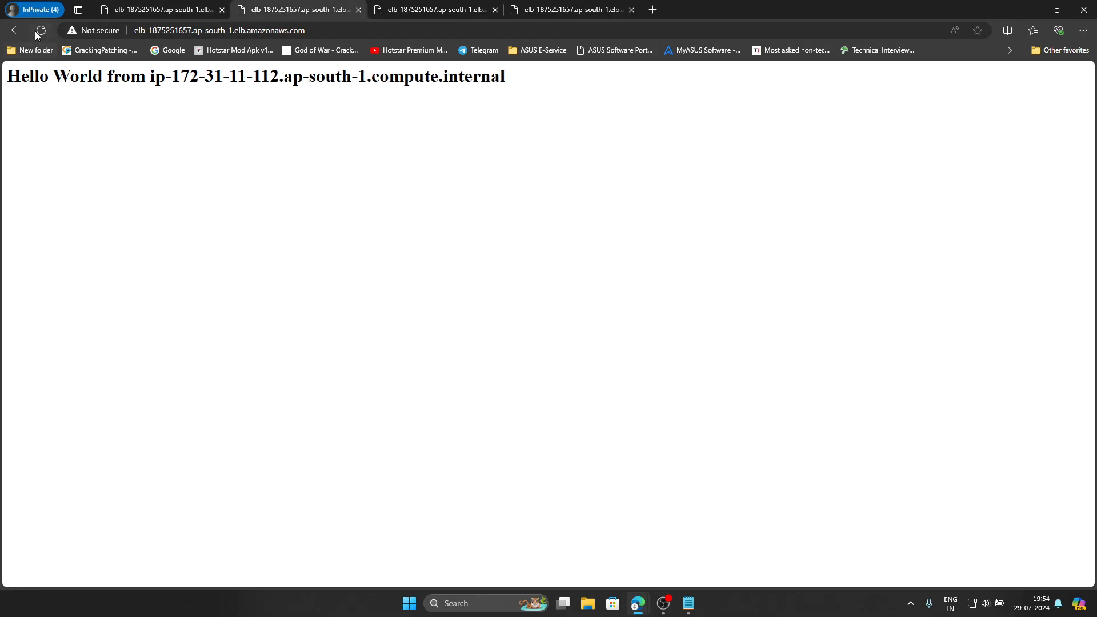
left_click(451, 10)
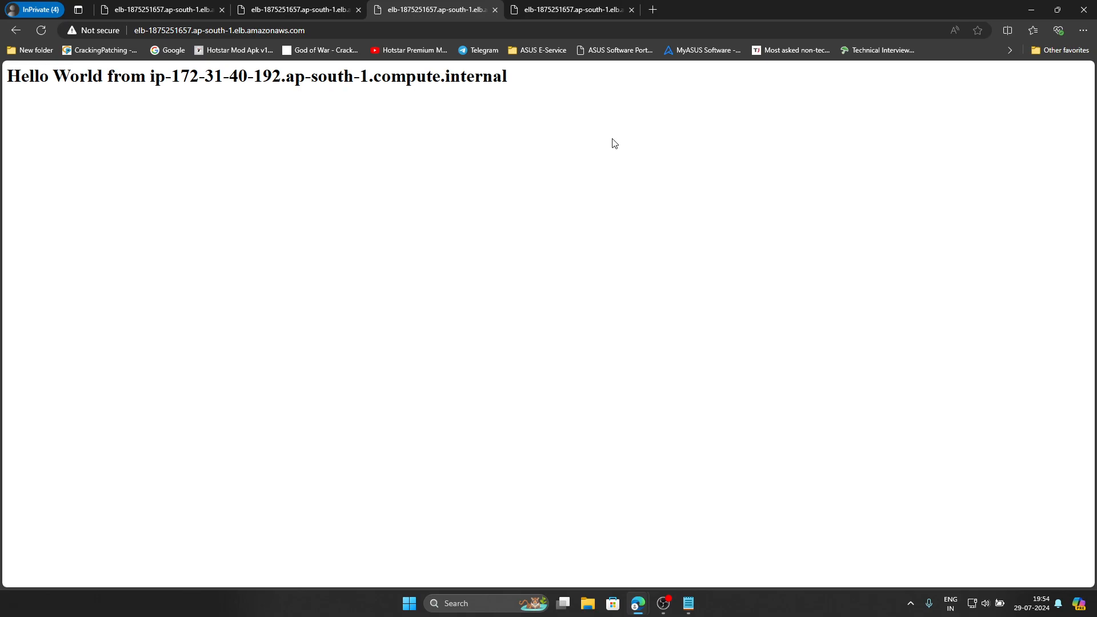
left_click(41, 31)
Detach three of the four load balancer tabs into separate windows, leaving one tab in the maximized window
left_click_drag(408, 4, 406, 160)
left_click_drag(456, 4, 486, 165)
left_click_drag(311, 8, 457, 247)
Reload the remaining load balancer tab in the maximized window several times to check the traffic distribution
left_click(35, 32)
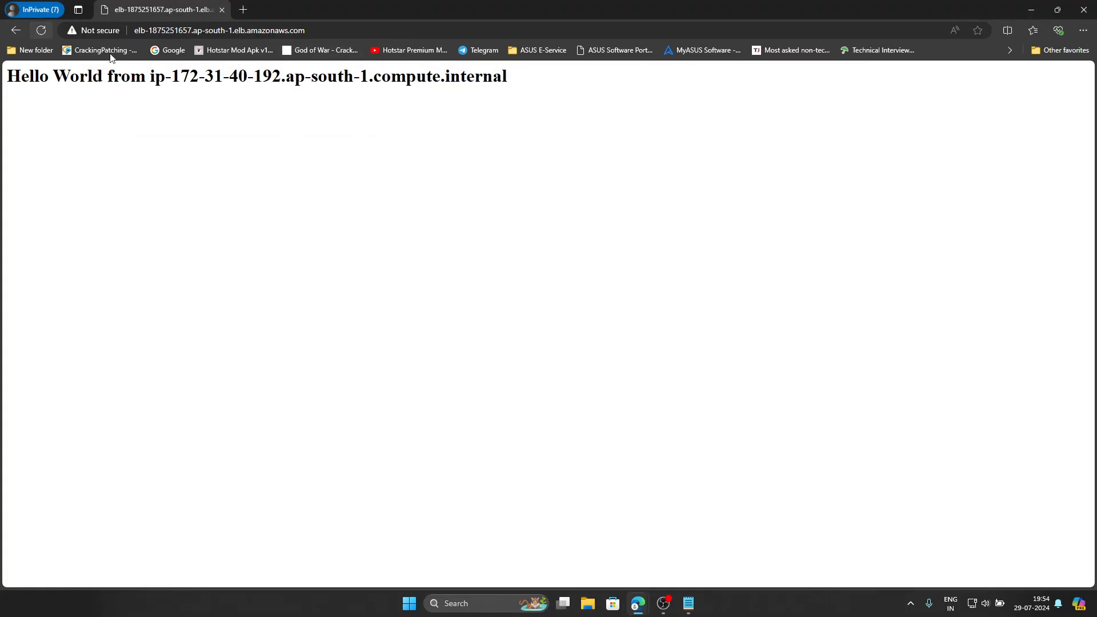
left_click(41, 30)
left_click(42, 30)
left_click(41, 29)
left_click(41, 30)
left_click(41, 30)
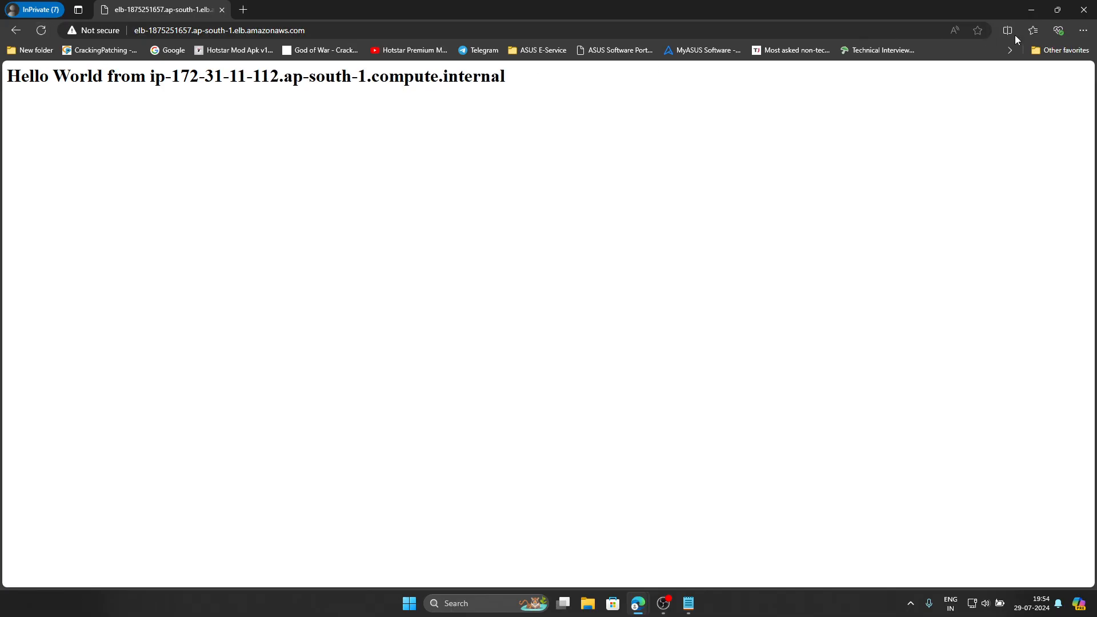
Minimize the maximized load balancer window and close the detached load balancer windows covering the EC2 instance list
left_click(1031, 10)
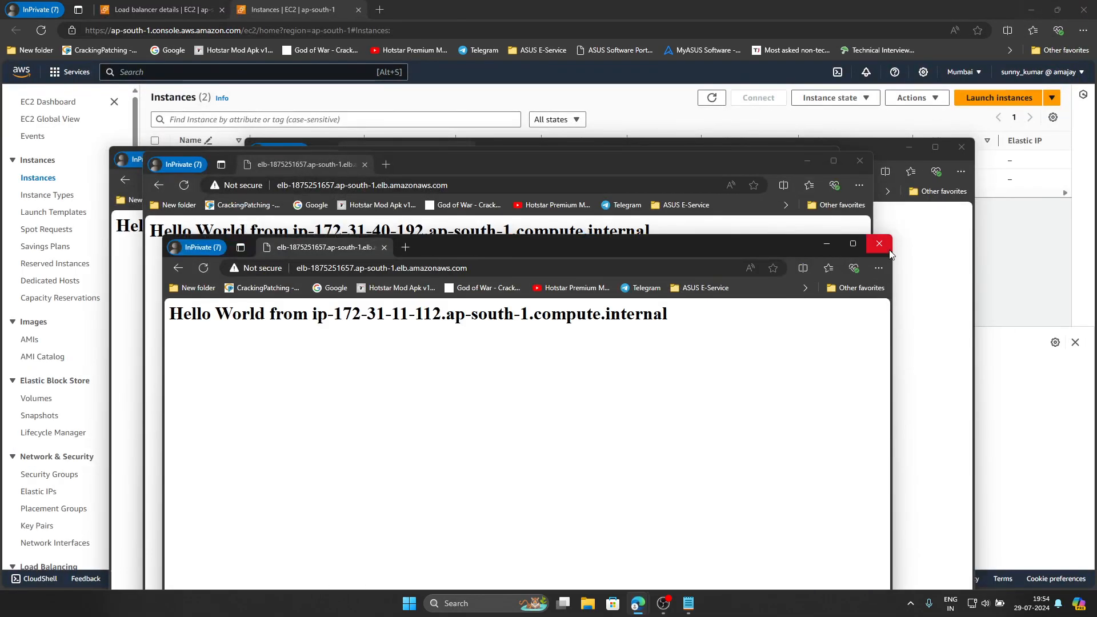
left_click(878, 243)
left_click(860, 160)
left_click(832, 161)
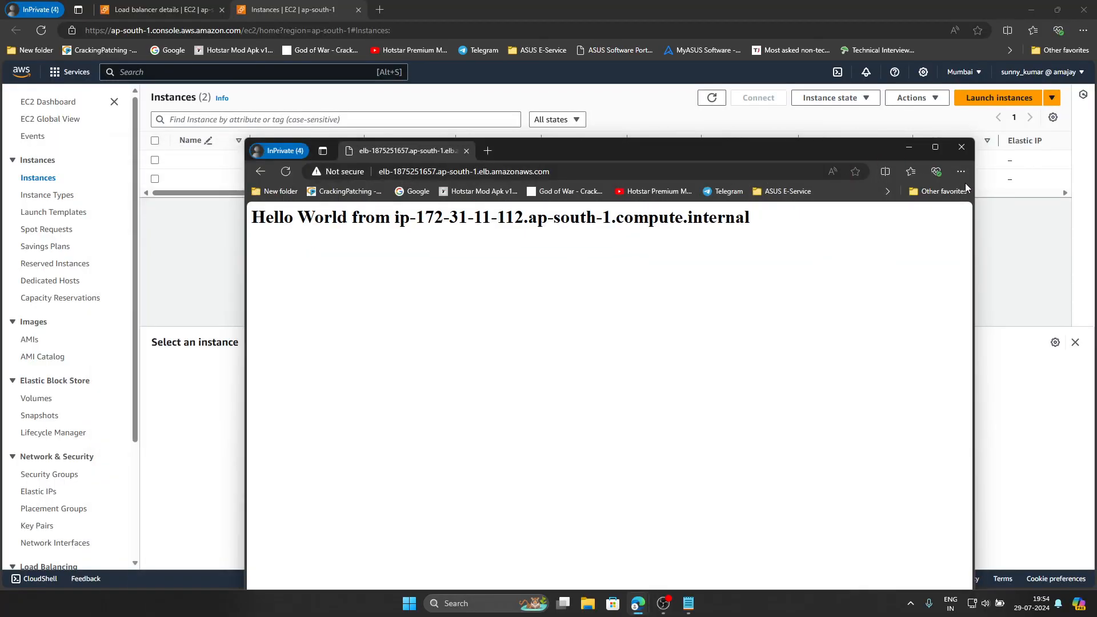
left_click(962, 147)
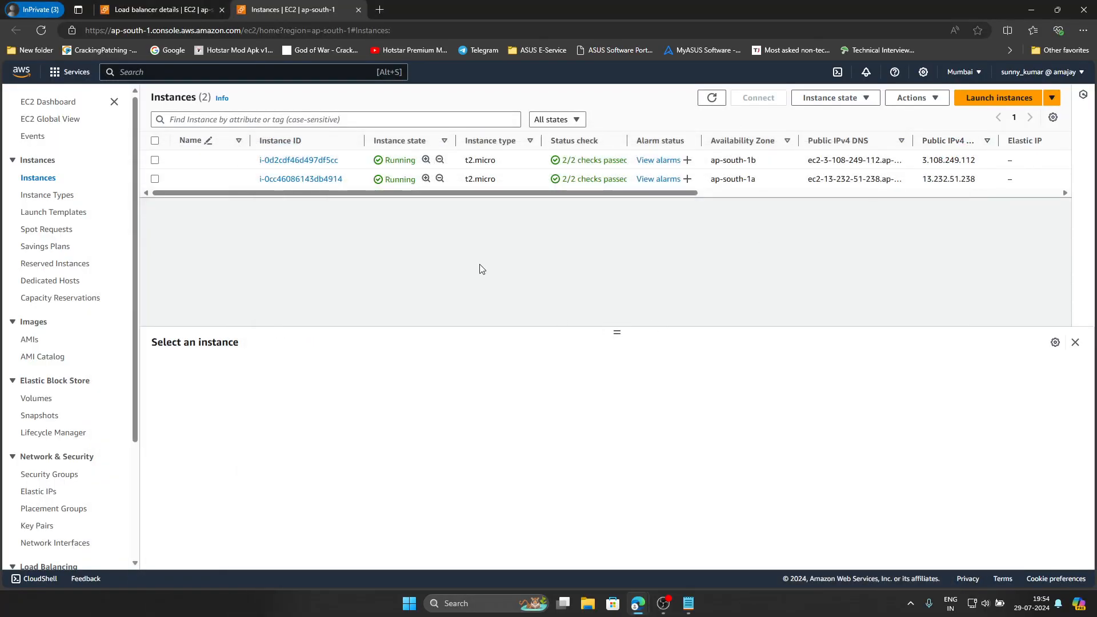